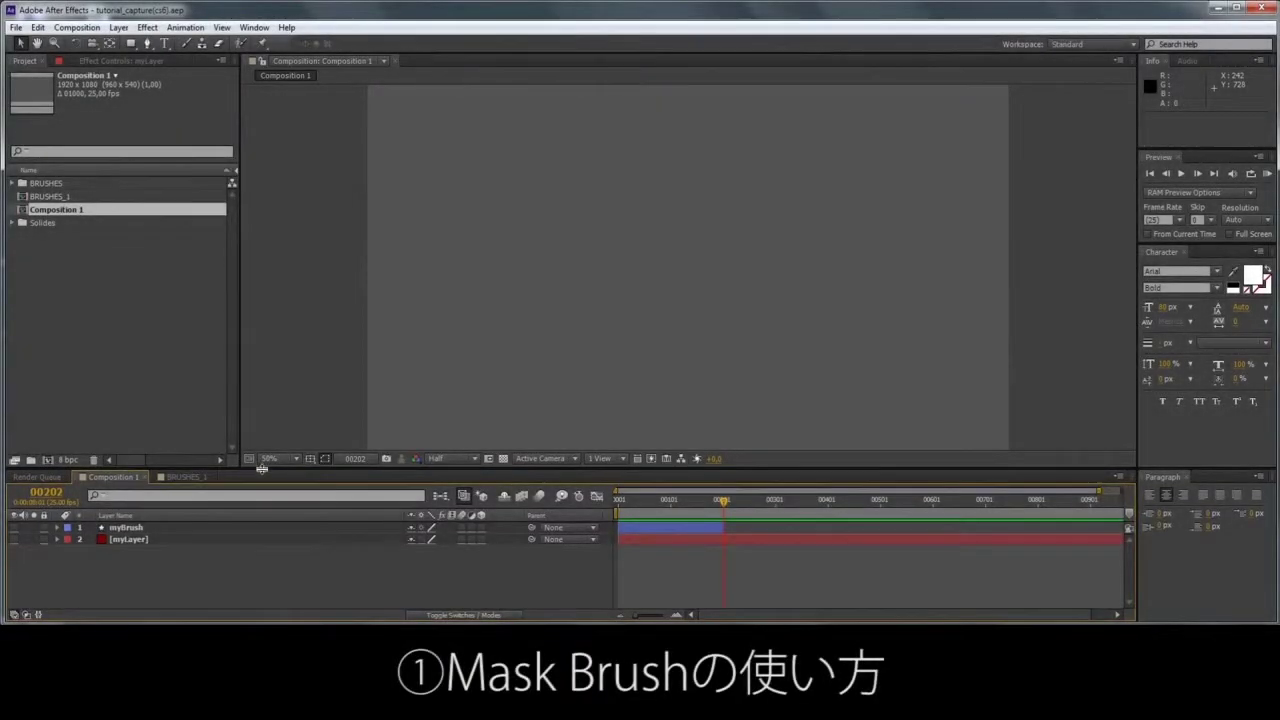
Step: Make the red myLayer solid visible and select vertices on its wavy mask path
{"action": "left_click_drag", "start_coordinate": [261, 447], "coordinate": [261, 494]}
{"action": "left_click", "coordinate": [30, 568]}
{"action": "left_click", "coordinate": [14, 566]}
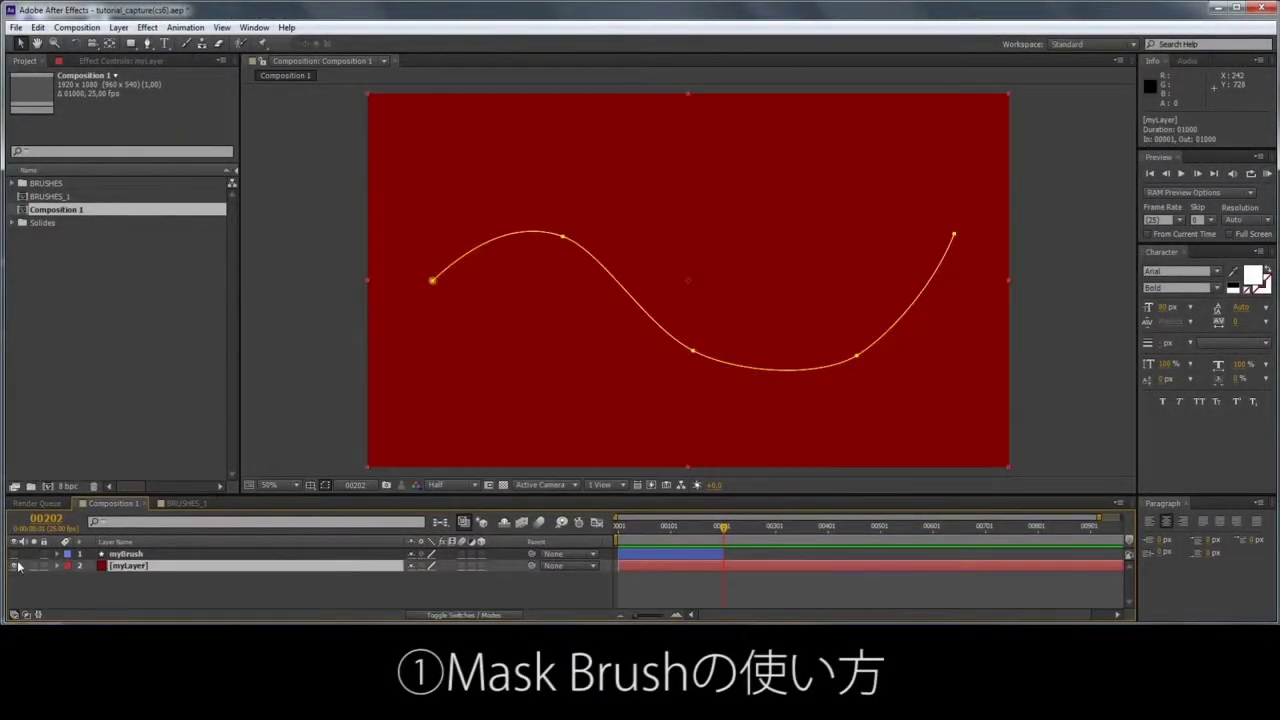
{"action": "left_click", "coordinate": [955, 236]}
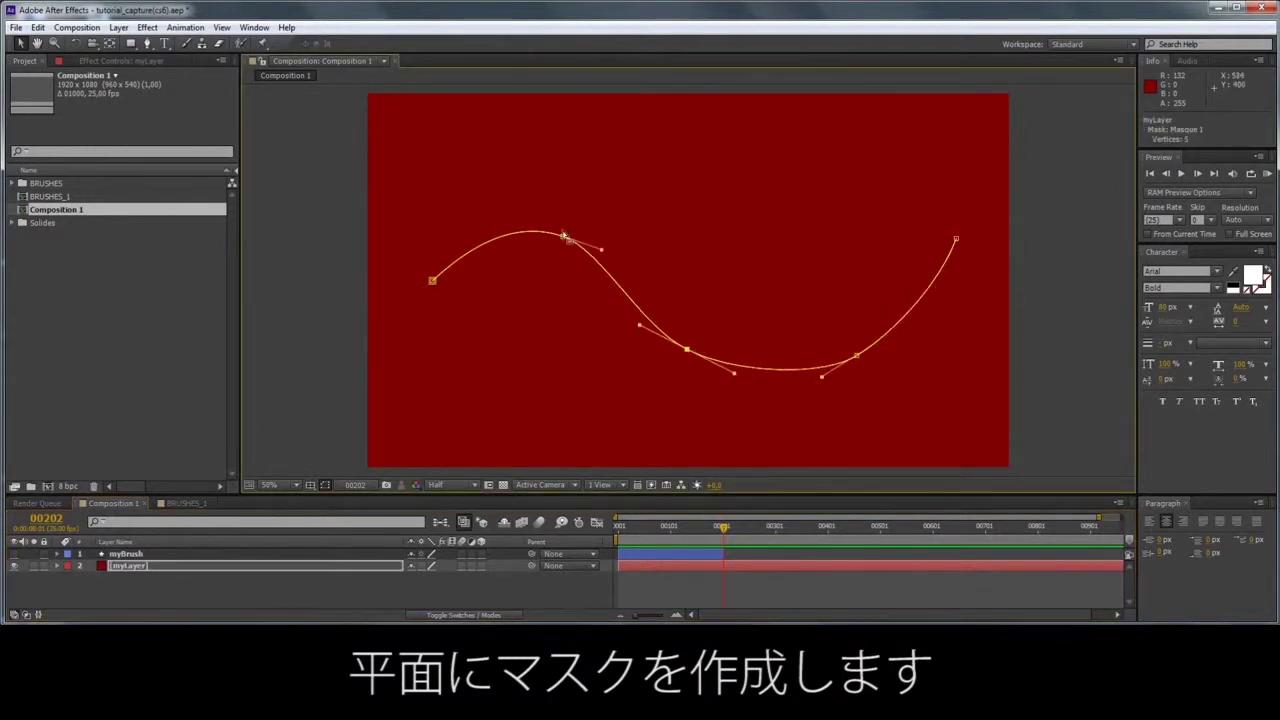
{"action": "left_click", "coordinate": [564, 234]}
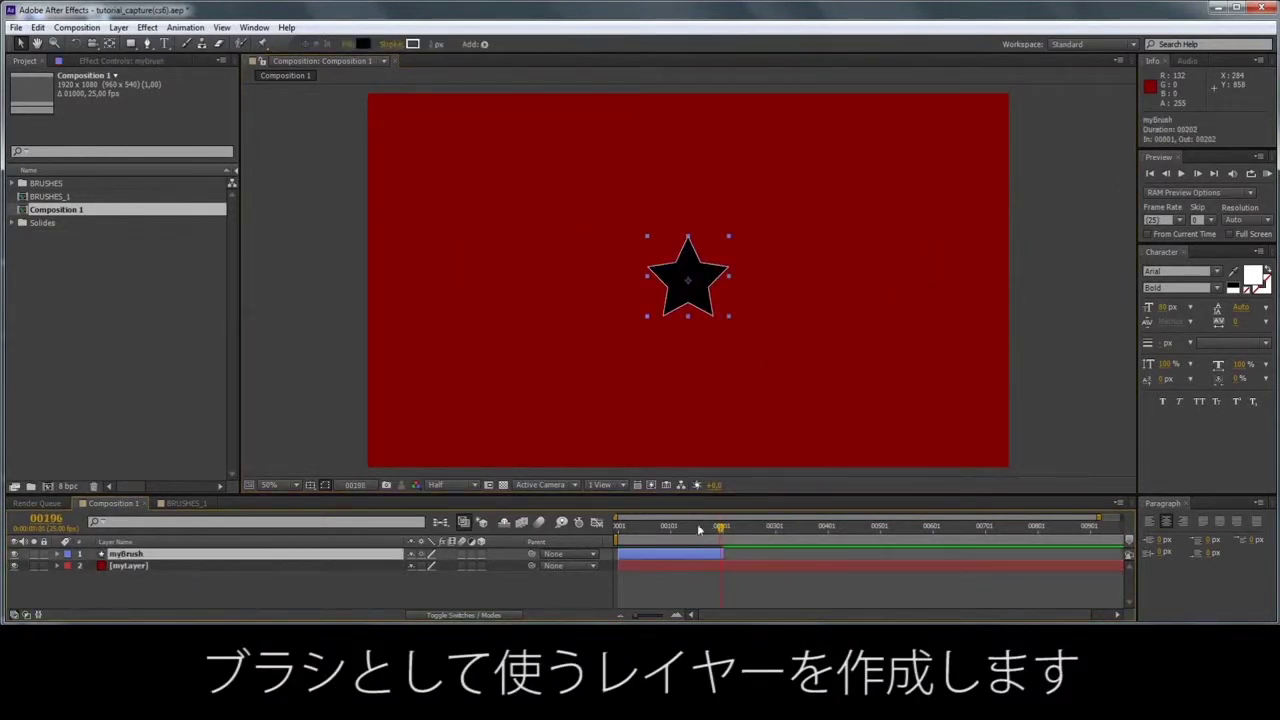
Step: Preview myBrush's Color keyframes around frame 00113, hide the star brush layer, and reselect myLayer
{"action": "left_click_drag", "start_coordinate": [699, 529], "coordinate": [705, 527]}
{"action": "key", "text": "u"}
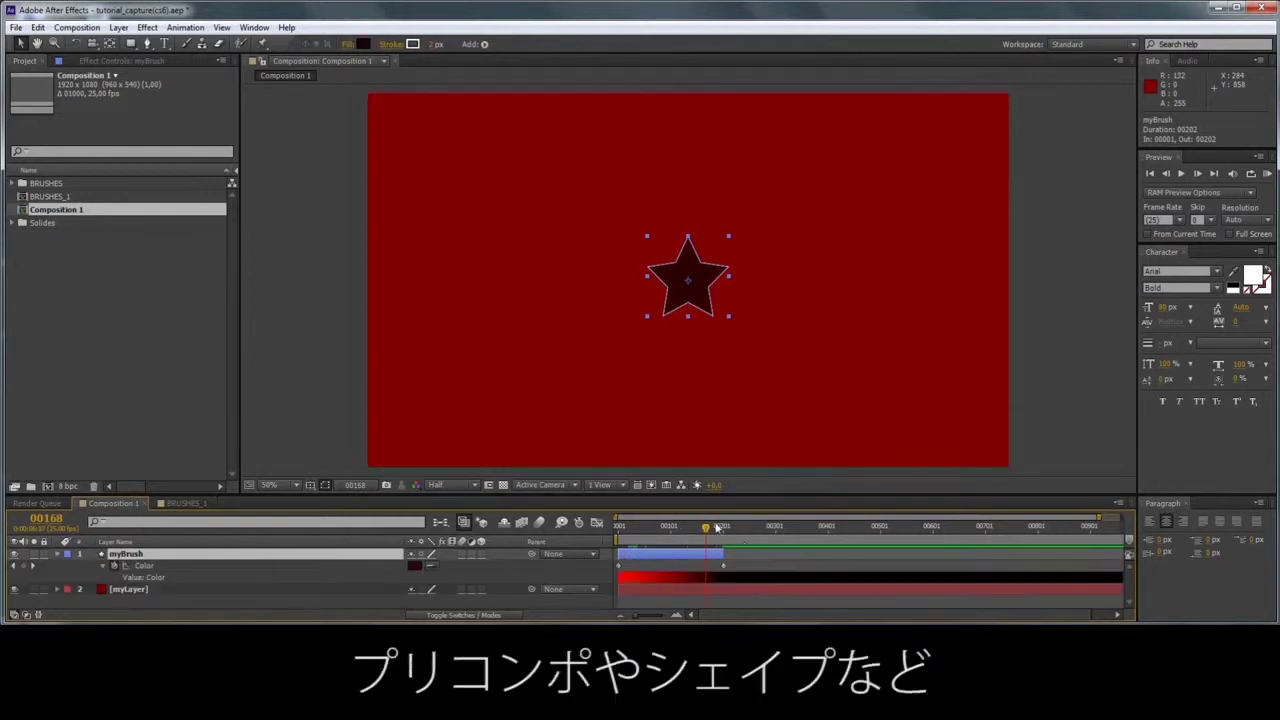
{"action": "left_click_drag", "start_coordinate": [665, 526], "coordinate": [677, 527]}
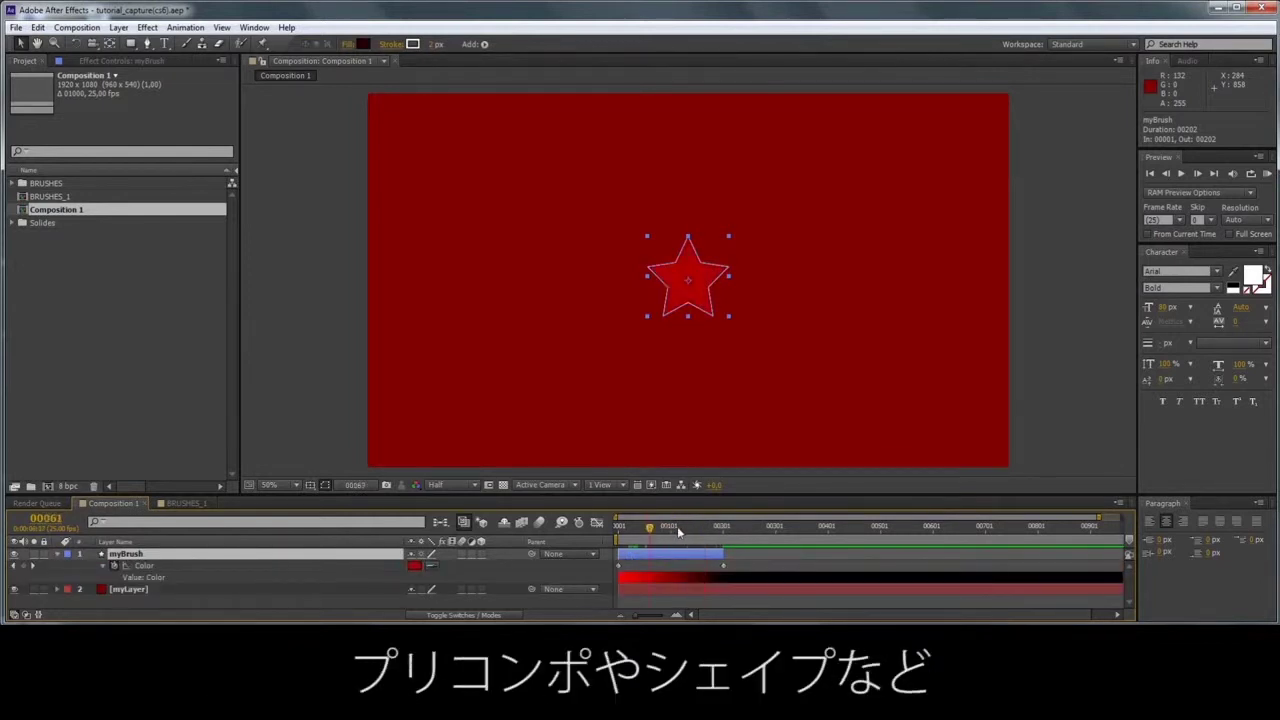
{"action": "left_click", "coordinate": [14, 553]}
{"action": "left_click", "coordinate": [57, 553]}
{"action": "left_click", "coordinate": [128, 566]}
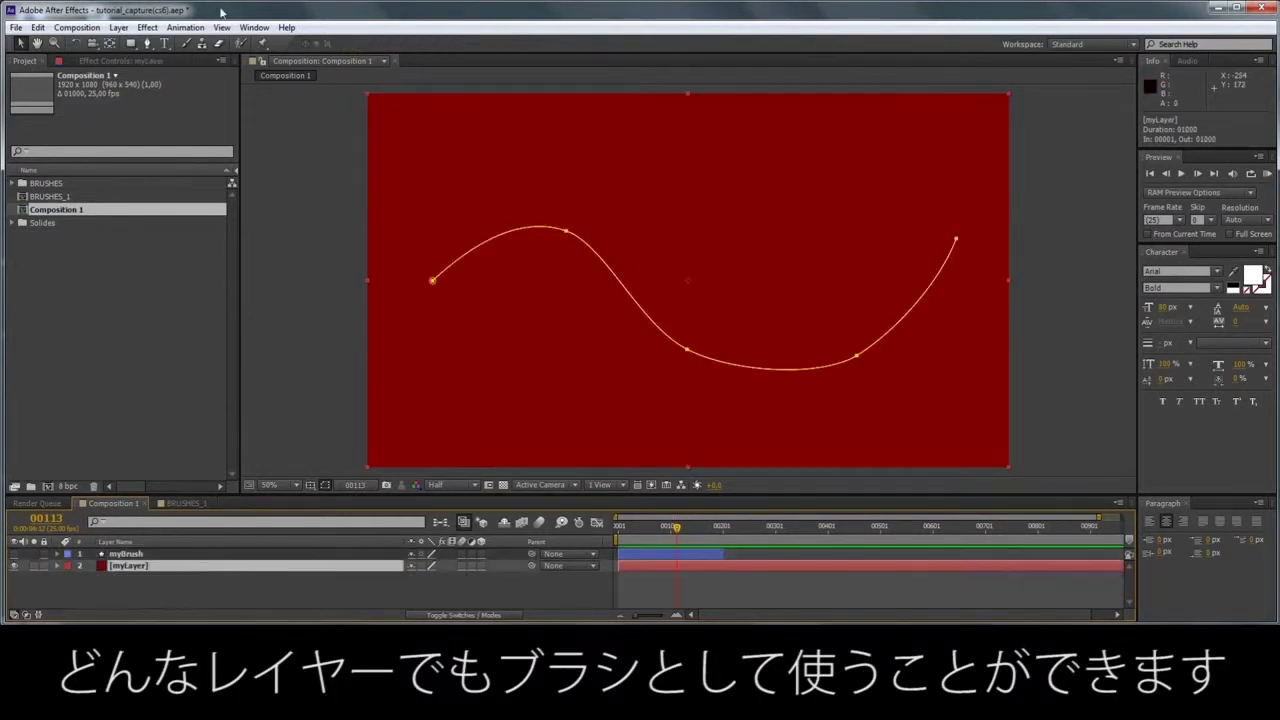
{"action": "left_click", "coordinate": [147, 27]}
Step: Apply BAO Mask_Brush to myLayer with 1. myBrush as the brush, and reshape the mask curve's right end
{"action": "mouse_move", "coordinate": [125, 128]}
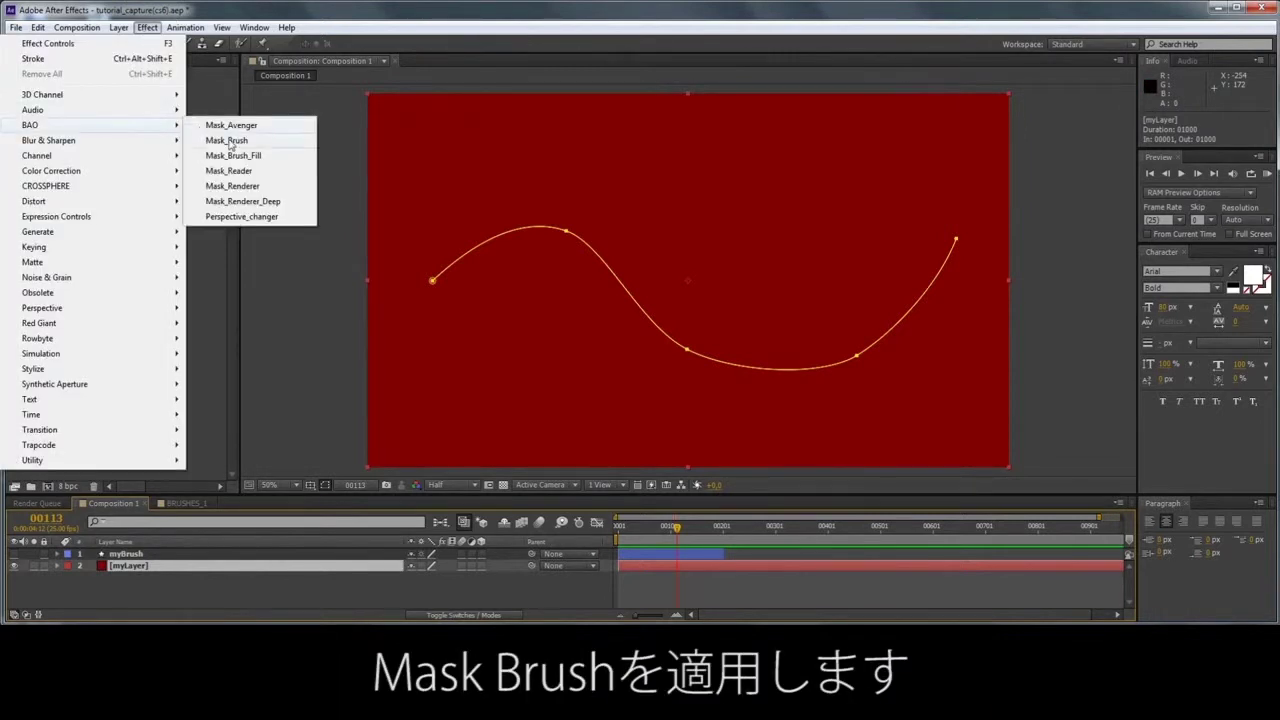
{"action": "left_click", "coordinate": [228, 141]}
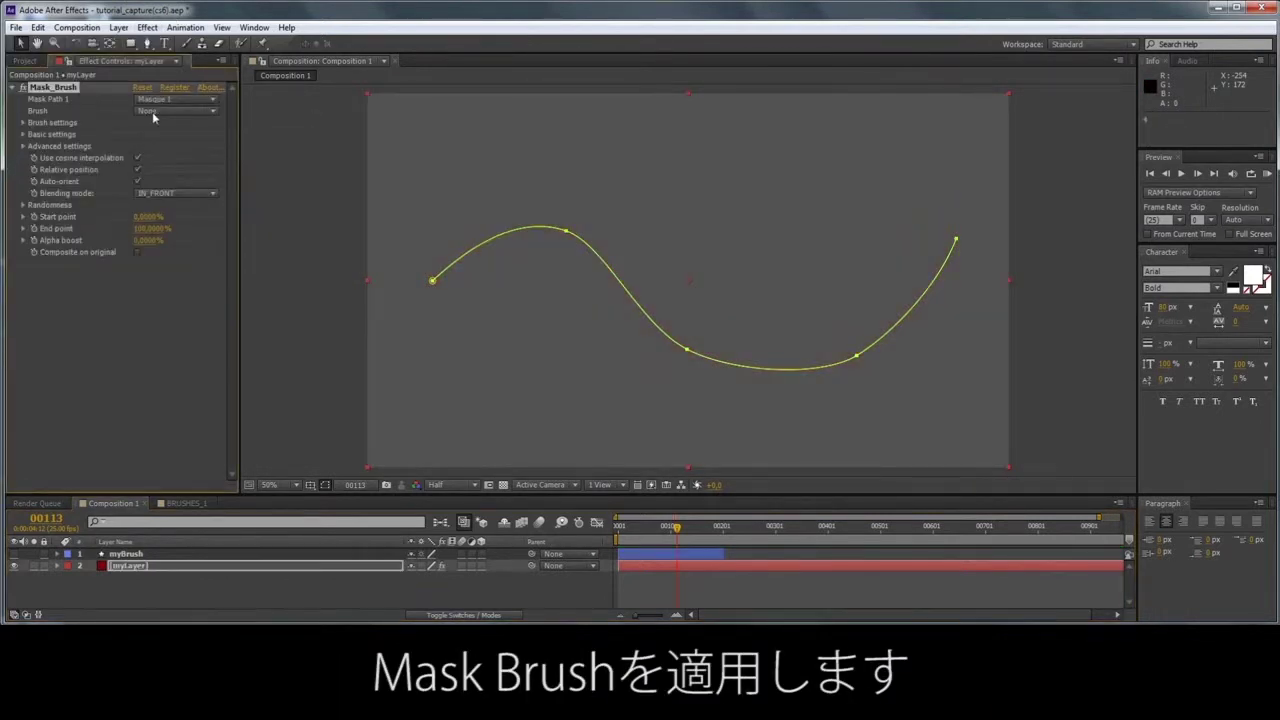
{"action": "left_click", "coordinate": [152, 111]}
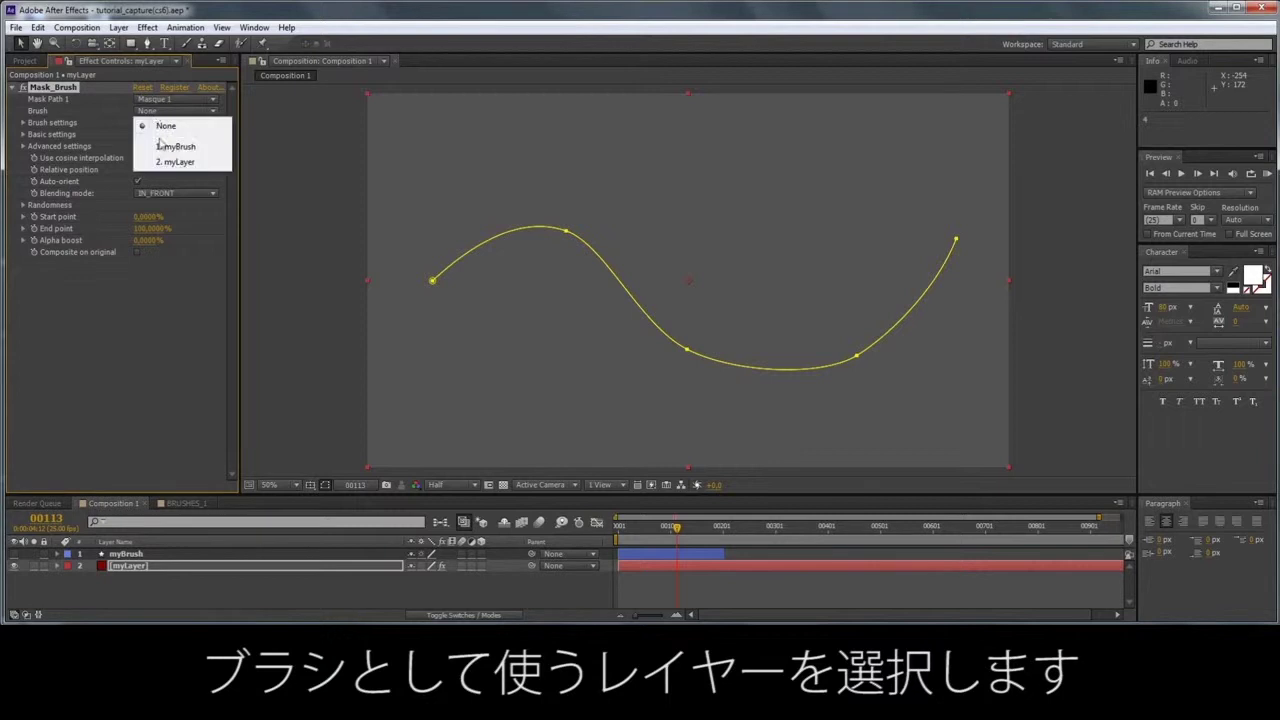
{"action": "left_click", "coordinate": [175, 147]}
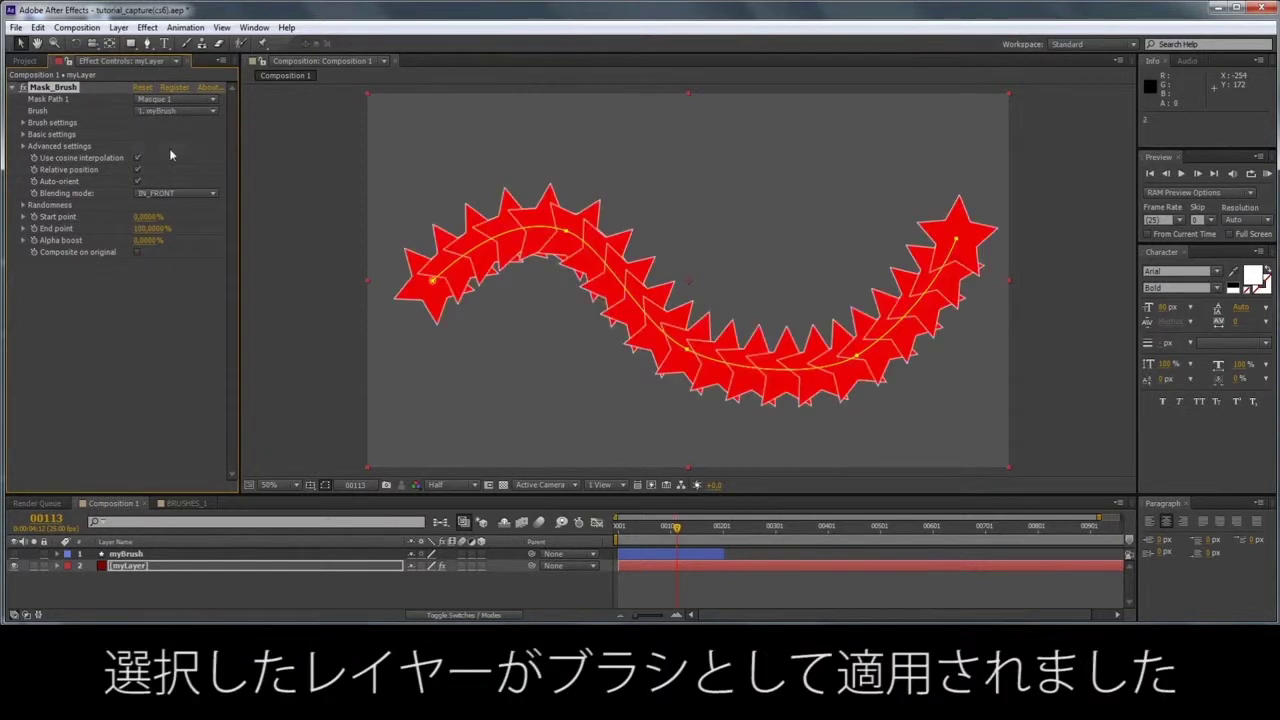
{"action": "left_click_drag", "start_coordinate": [856, 355], "coordinate": [860, 362]}
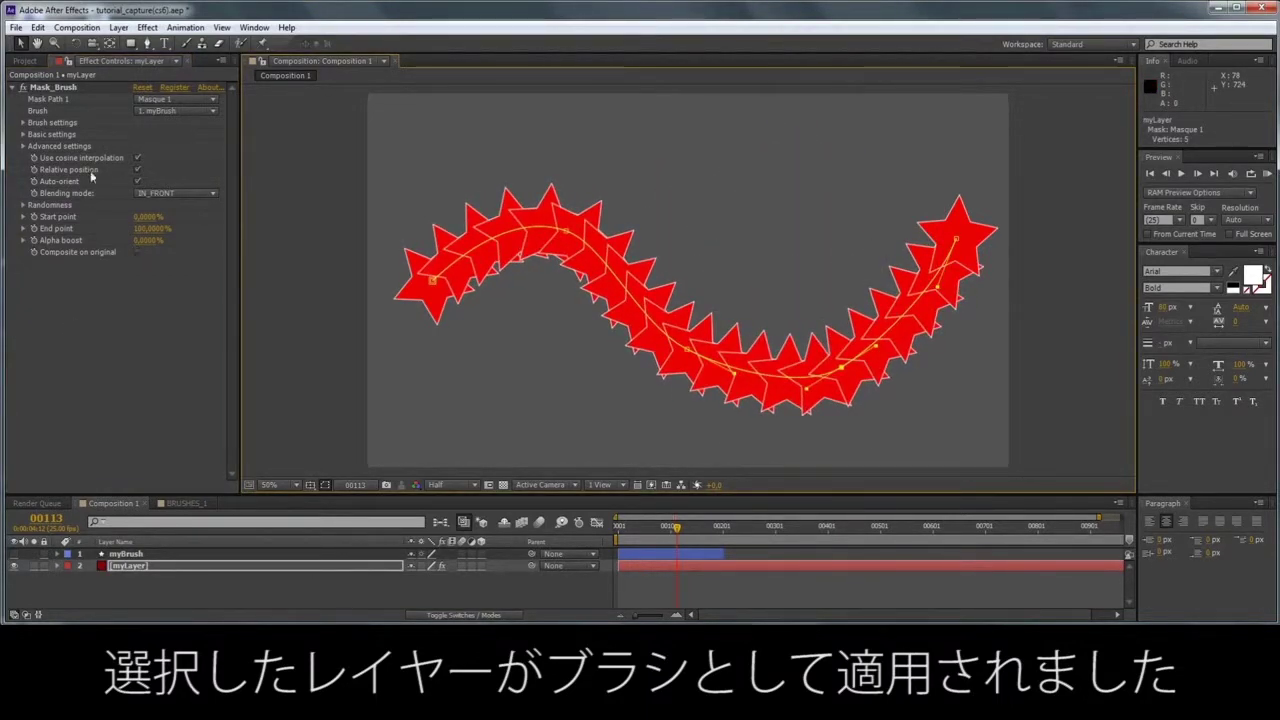
{"action": "left_click", "coordinate": [23, 122]}
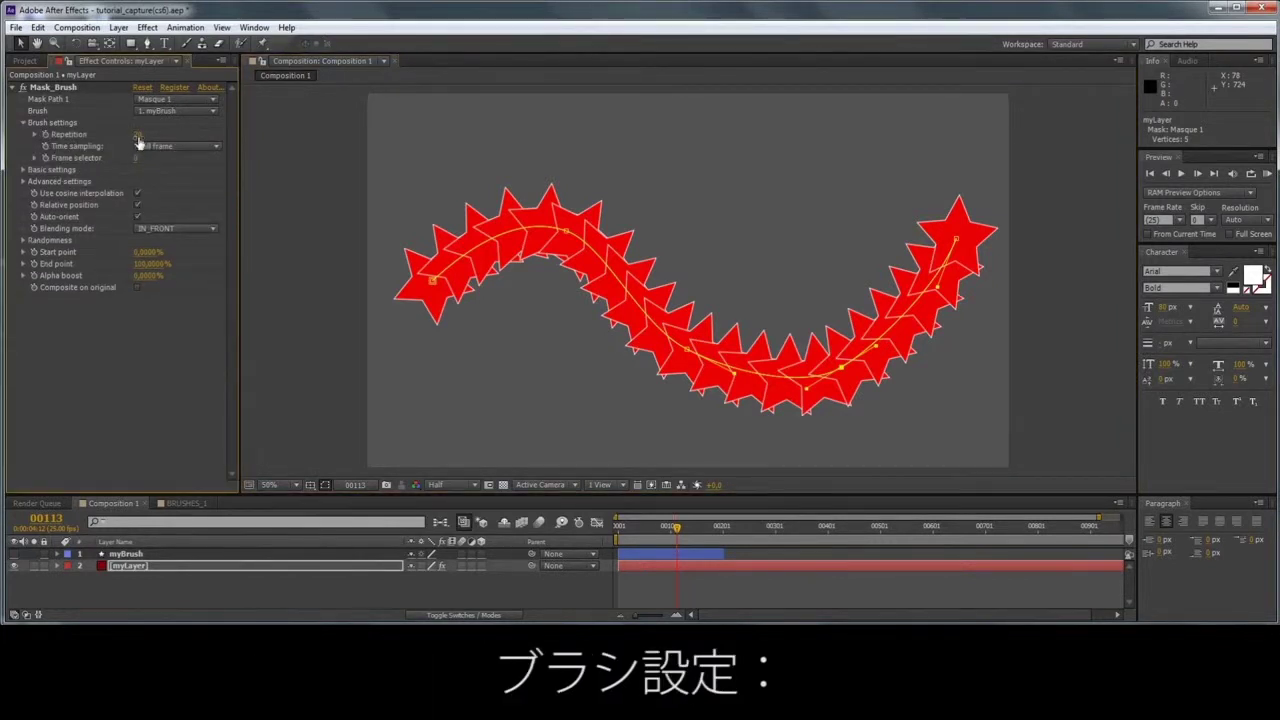
Step: Scrub Repetition so 22 stars are spaced along the path
{"action": "left_click", "coordinate": [34, 131]}
{"action": "left_click_drag", "start_coordinate": [51, 150], "coordinate": [56, 157]}
{"action": "left_click_drag", "start_coordinate": [140, 138], "coordinate": [144, 138]}
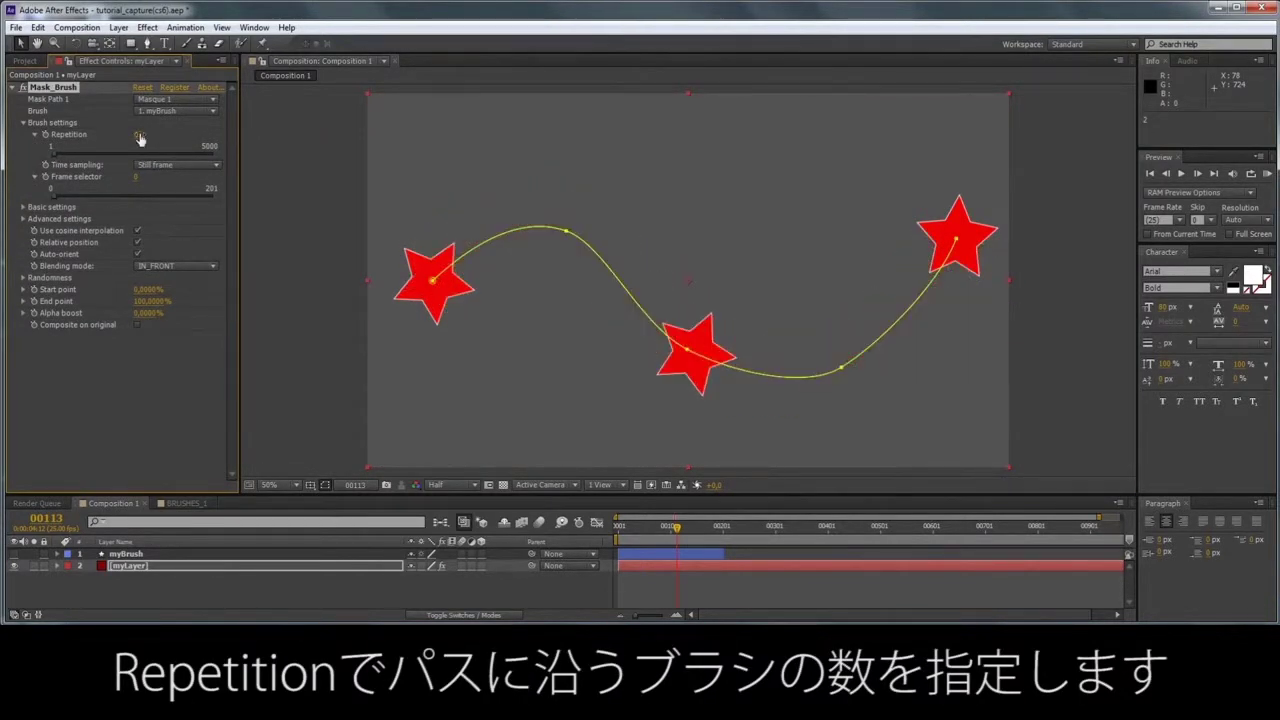
Step: Compare the play-once, Loop, Random still frame and Full random time sampling modes
{"action": "left_click", "coordinate": [180, 166]}
{"action": "left_click", "coordinate": [180, 192]}
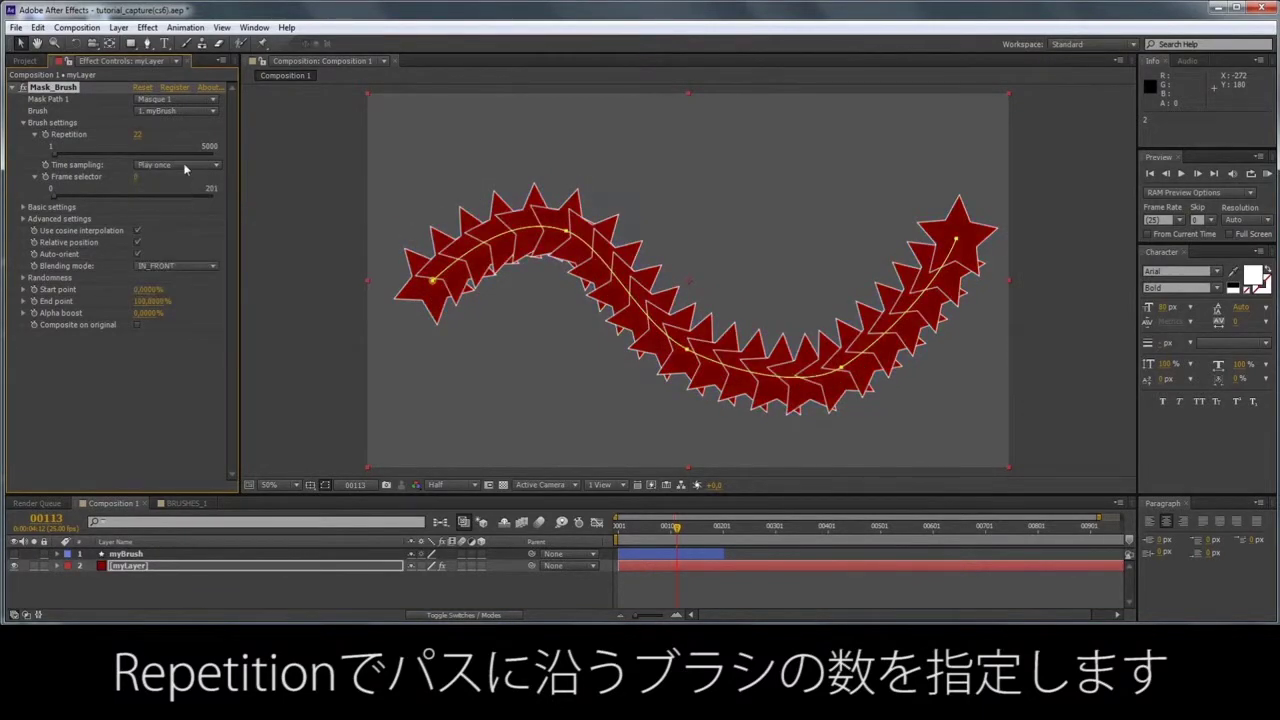
{"action": "left_click_drag", "start_coordinate": [688, 541], "coordinate": [617, 538]}
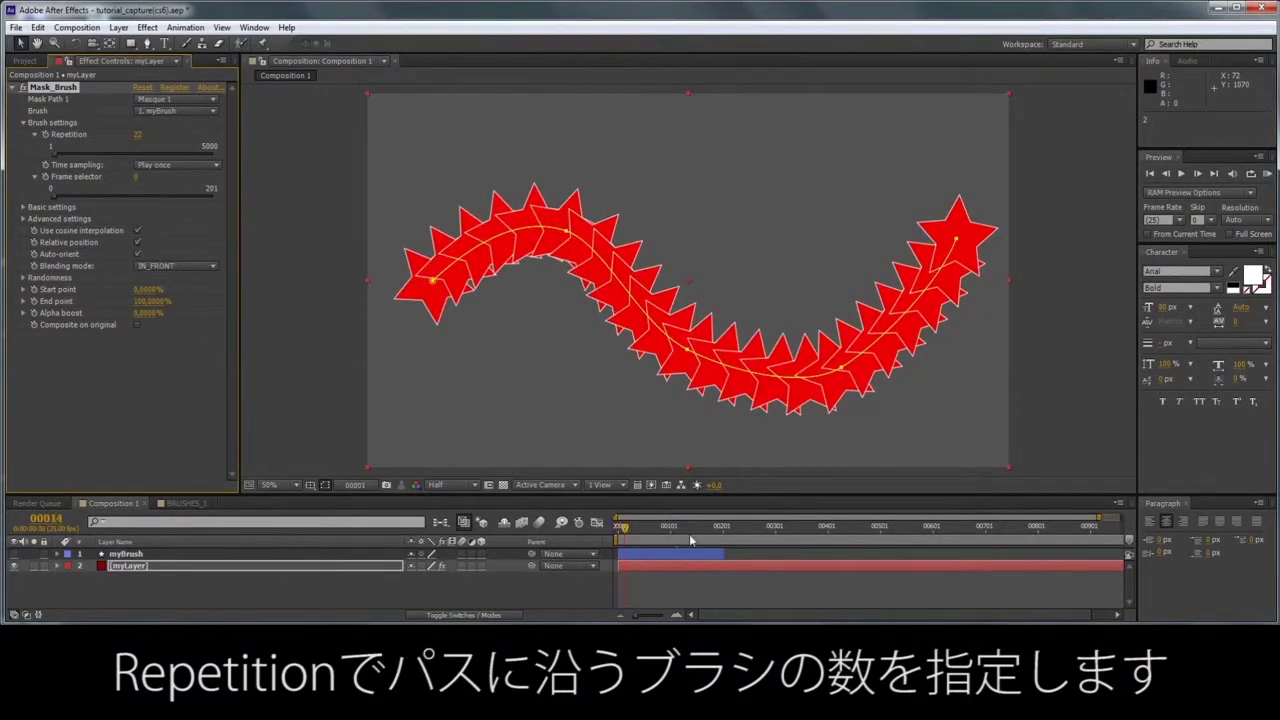
{"action": "left_click", "coordinate": [692, 530]}
{"action": "left_click", "coordinate": [176, 165]}
{"action": "left_click", "coordinate": [180, 204]}
{"action": "left_click_drag", "start_coordinate": [695, 533], "coordinate": [689, 533]}
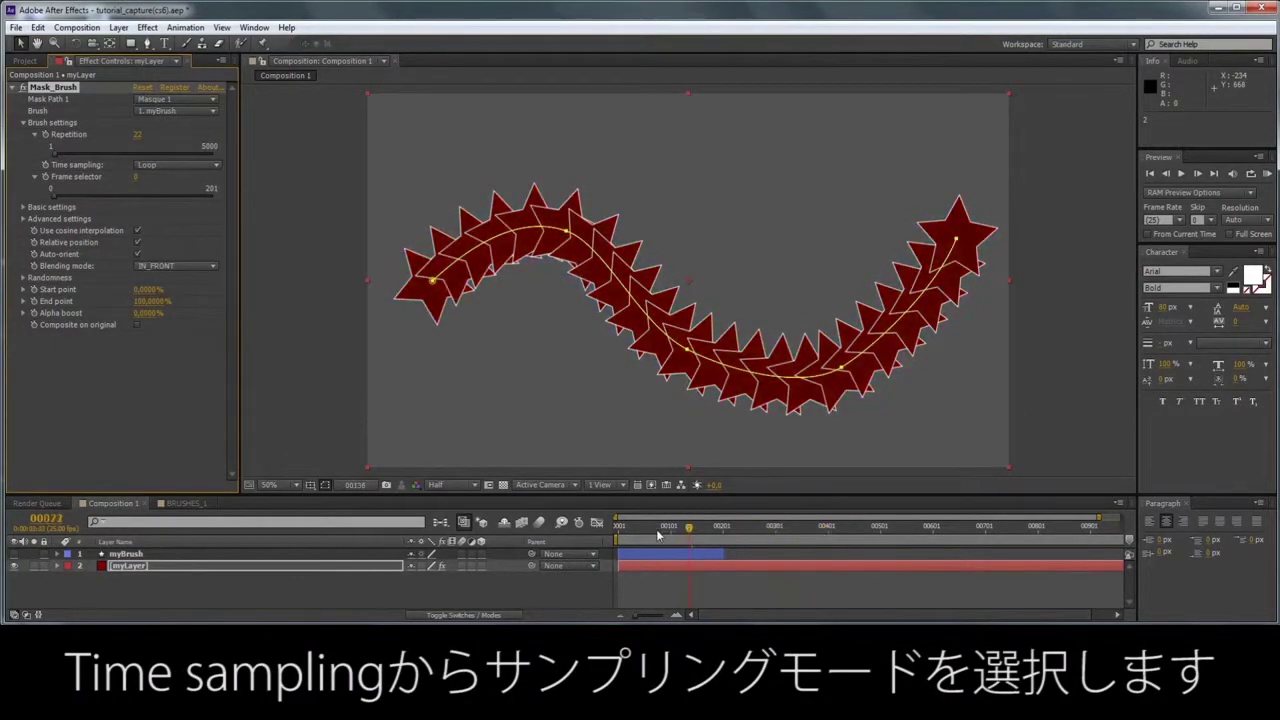
{"action": "left_click", "coordinate": [176, 165]}
{"action": "left_click", "coordinate": [196, 224]}
{"action": "left_click", "coordinate": [176, 165]}
{"action": "left_click", "coordinate": [192, 252]}
Step: Set Time sampling to From 0 to selection with Frame selector 201, back at the first frame
{"action": "left_click", "coordinate": [635, 517]}
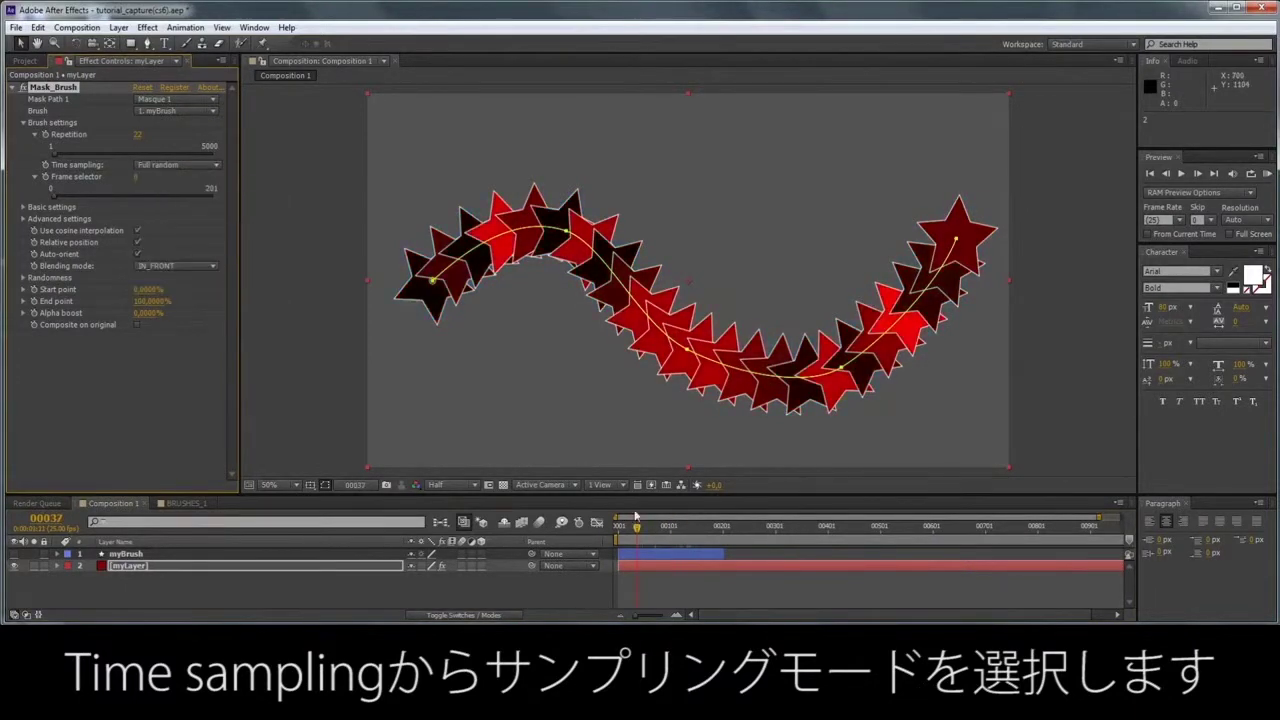
{"action": "left_click_drag", "start_coordinate": [635, 517], "coordinate": [661, 520]}
{"action": "left_click", "coordinate": [176, 165]}
{"action": "left_click", "coordinate": [190, 273]}
{"action": "left_click_drag", "start_coordinate": [170, 195], "coordinate": [213, 195]}
{"action": "key", "text": "Home"}
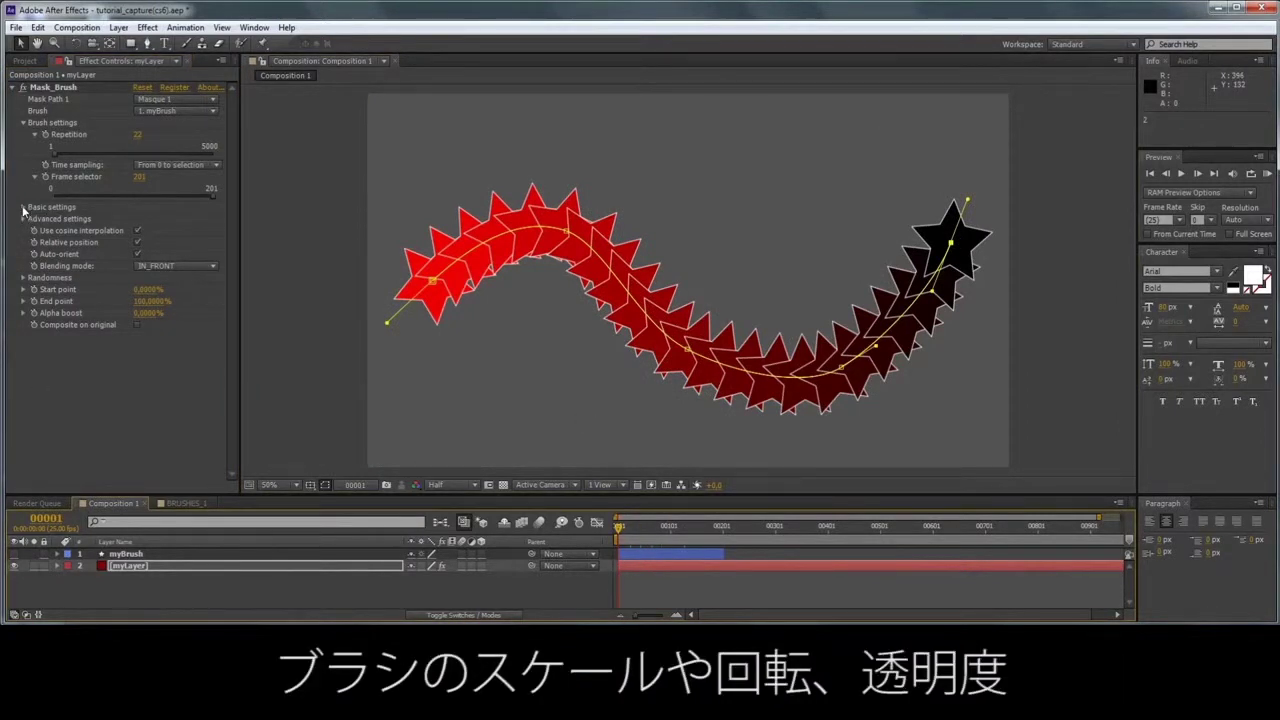
Step: Expand Basic settings with its start, middle and end groups
{"action": "left_click", "coordinate": [23, 207]}
{"action": "left_click", "coordinate": [34, 218]}
{"action": "left_click", "coordinate": [35, 277]}
{"action": "left_click", "coordinate": [35, 348]}
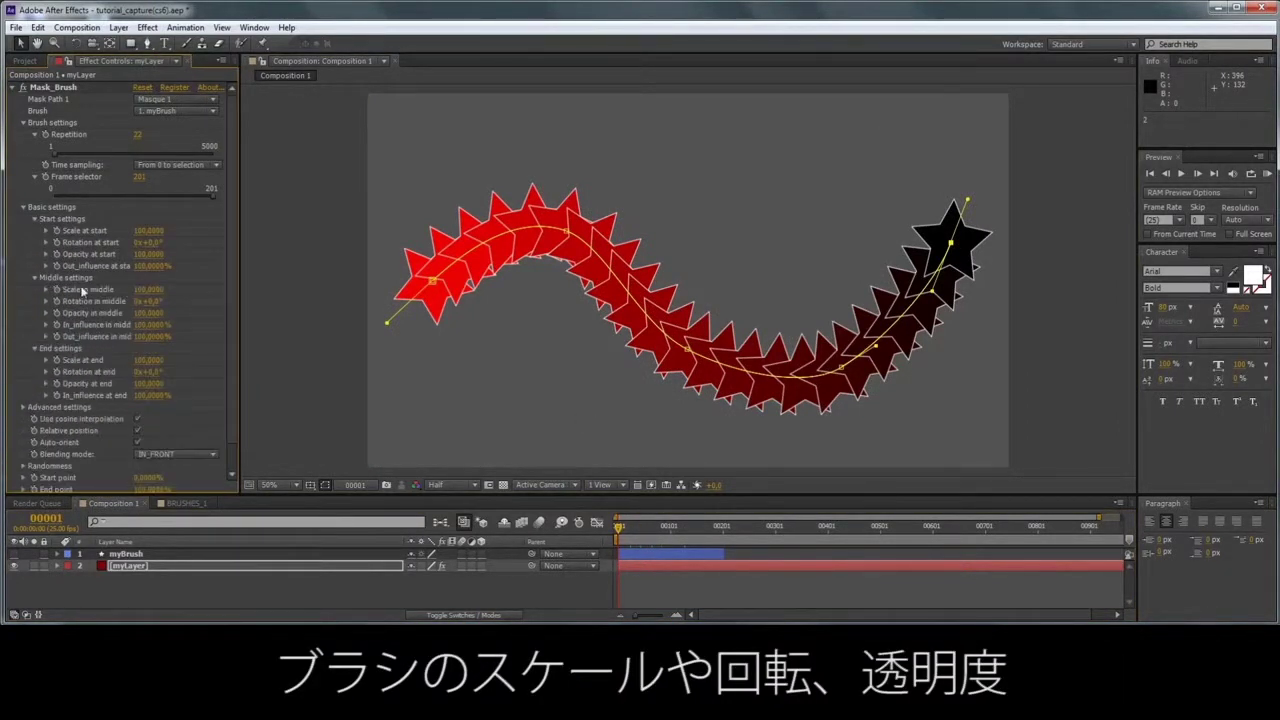
Step: Set Scale at start to 0 and Scale at end to 50, adding rotation along the stroke
{"action": "left_click_drag", "start_coordinate": [153, 236], "coordinate": [153, 233]}
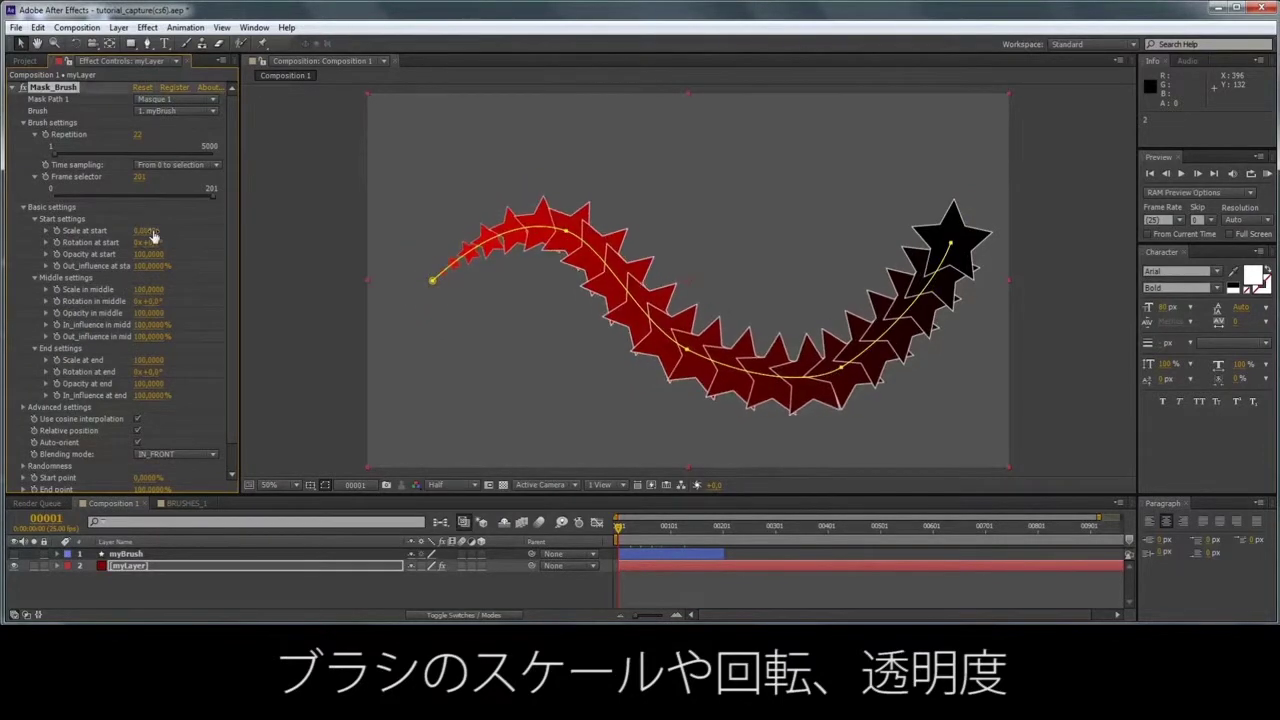
{"action": "left_click_drag", "start_coordinate": [148, 362], "coordinate": [151, 366]}
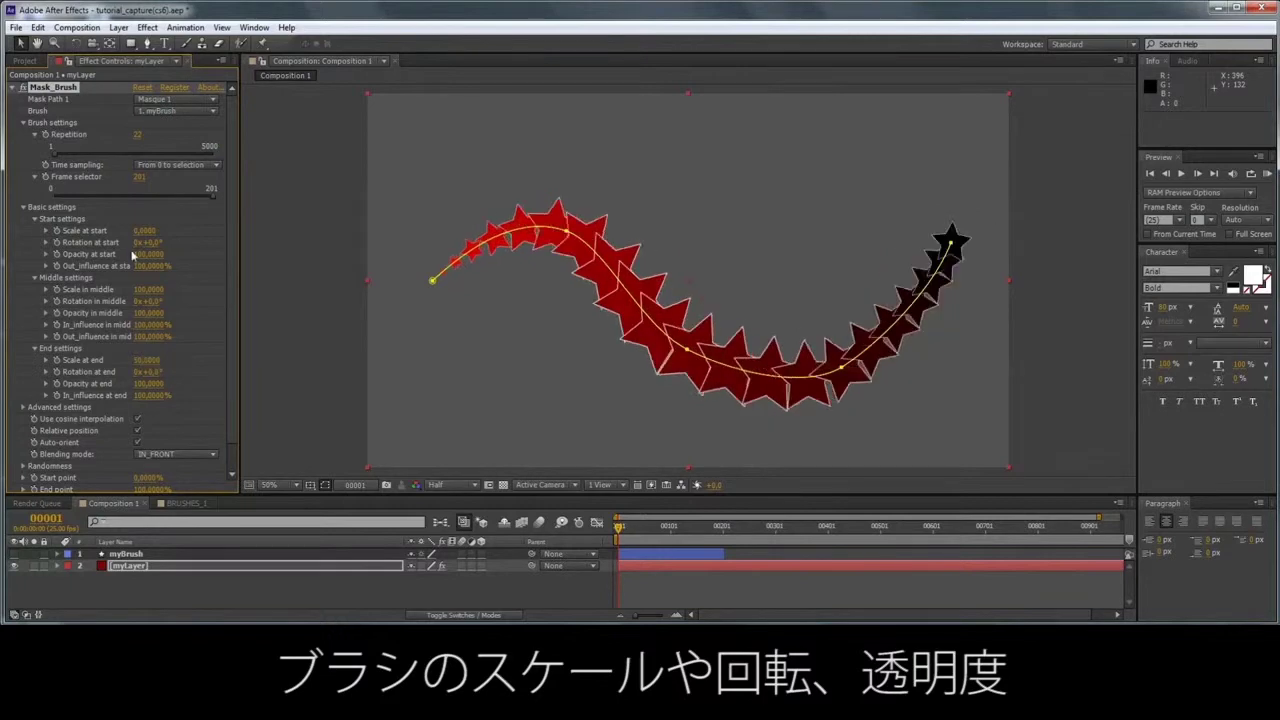
{"action": "mouse_move", "coordinate": [147, 290]}
{"action": "left_mouse_down"}
{"action": "mouse_move", "coordinate": [160, 309]}
{"action": "mouse_move", "coordinate": [331, 323]}
{"action": "left_mouse_up"}
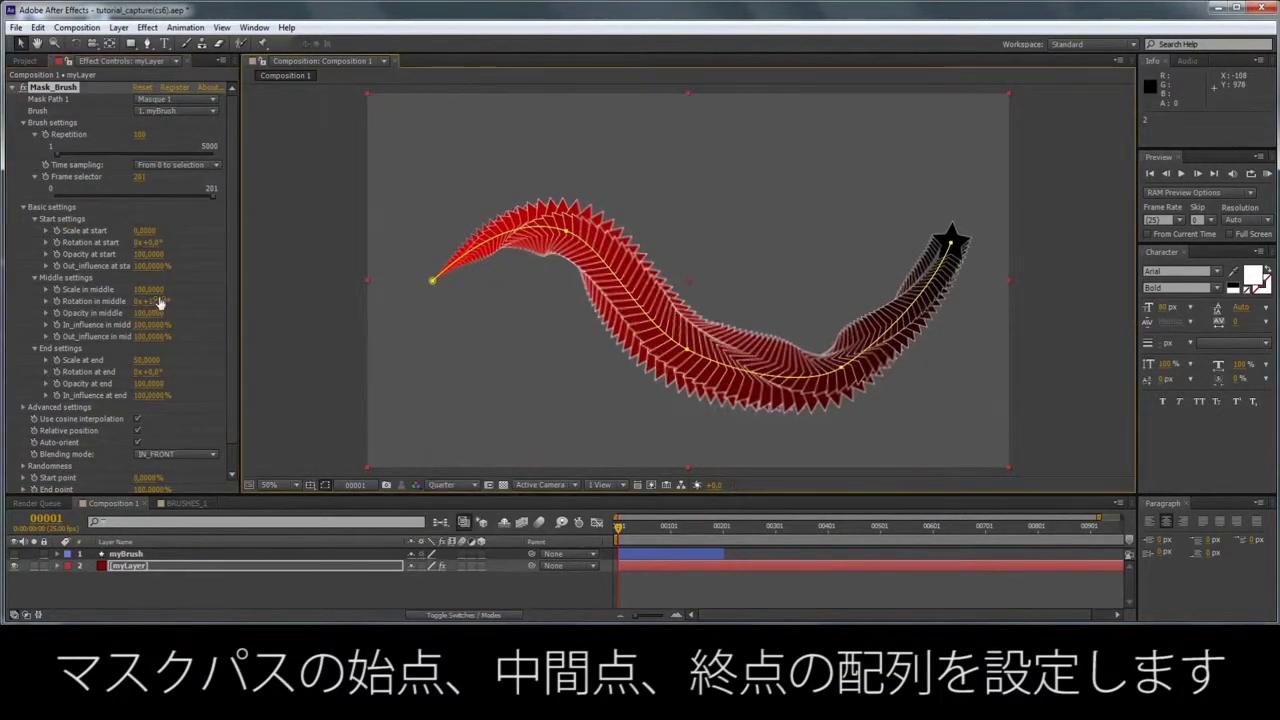
{"action": "left_click_drag", "start_coordinate": [331, 323], "coordinate": [872, 183]}
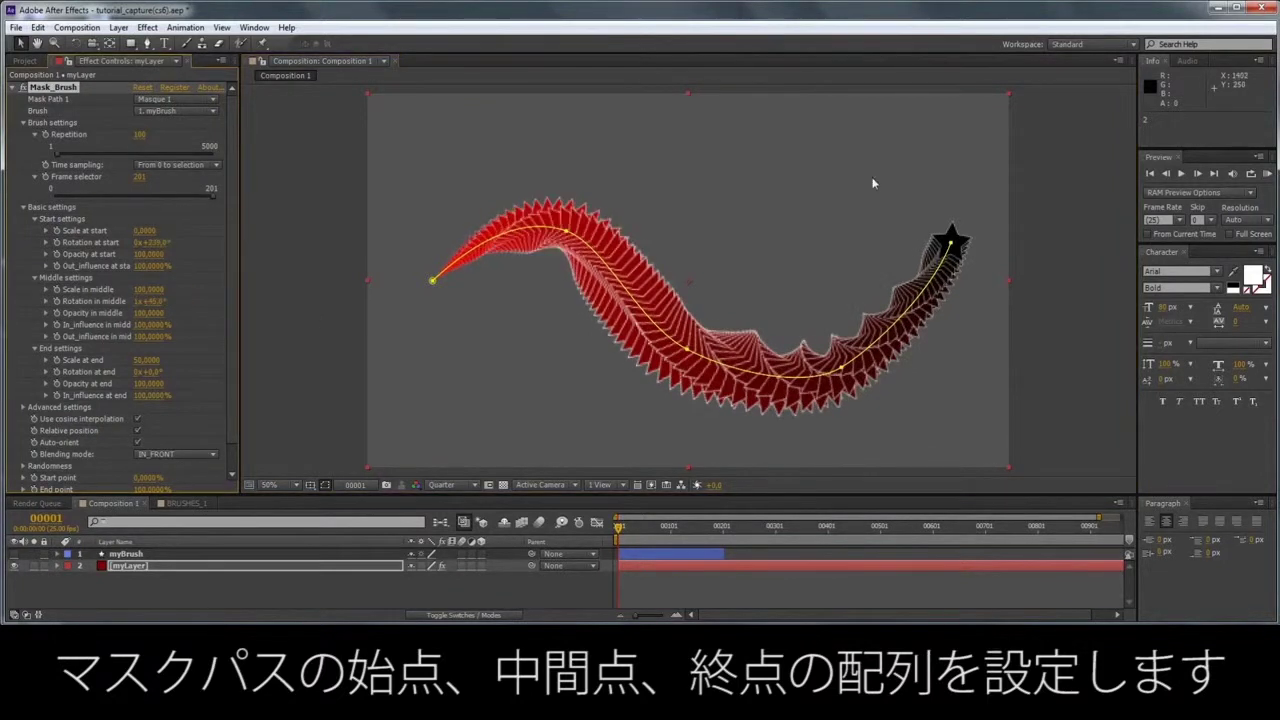
{"action": "left_click_drag", "start_coordinate": [158, 288], "coordinate": [145, 318]}
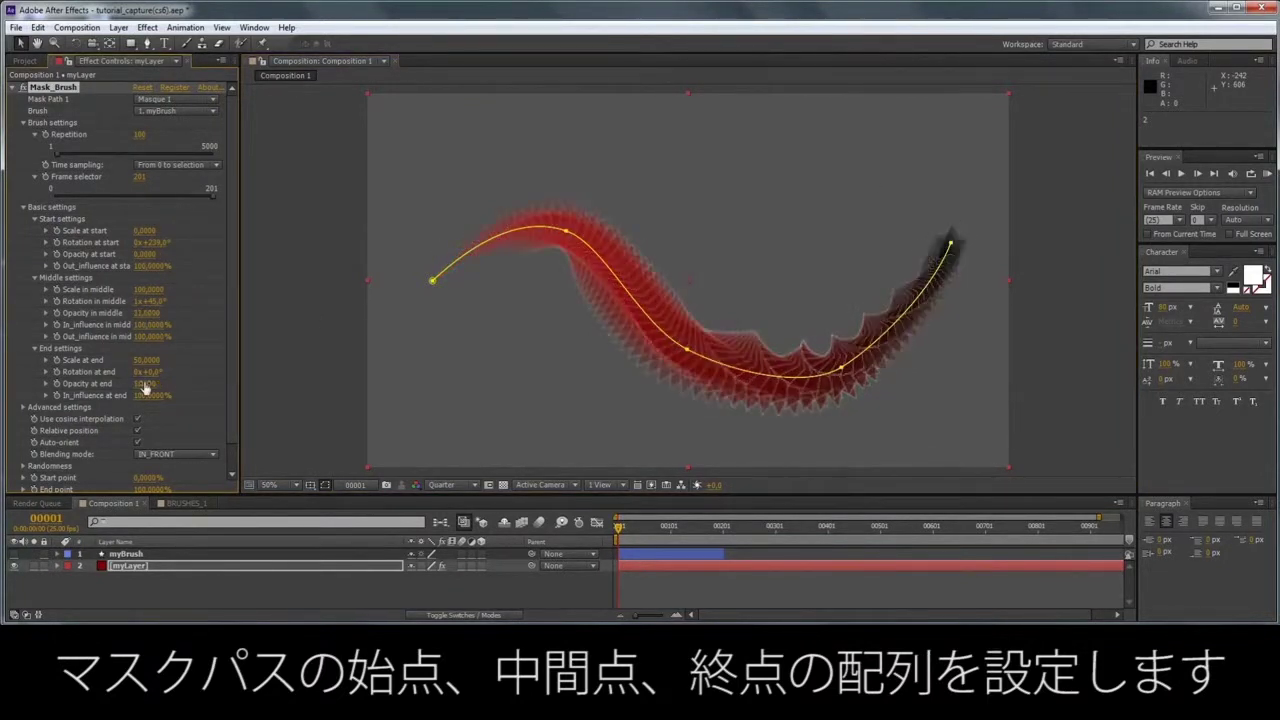
{"action": "left_click", "coordinate": [23, 207]}
{"action": "left_click", "coordinate": [23, 218]}
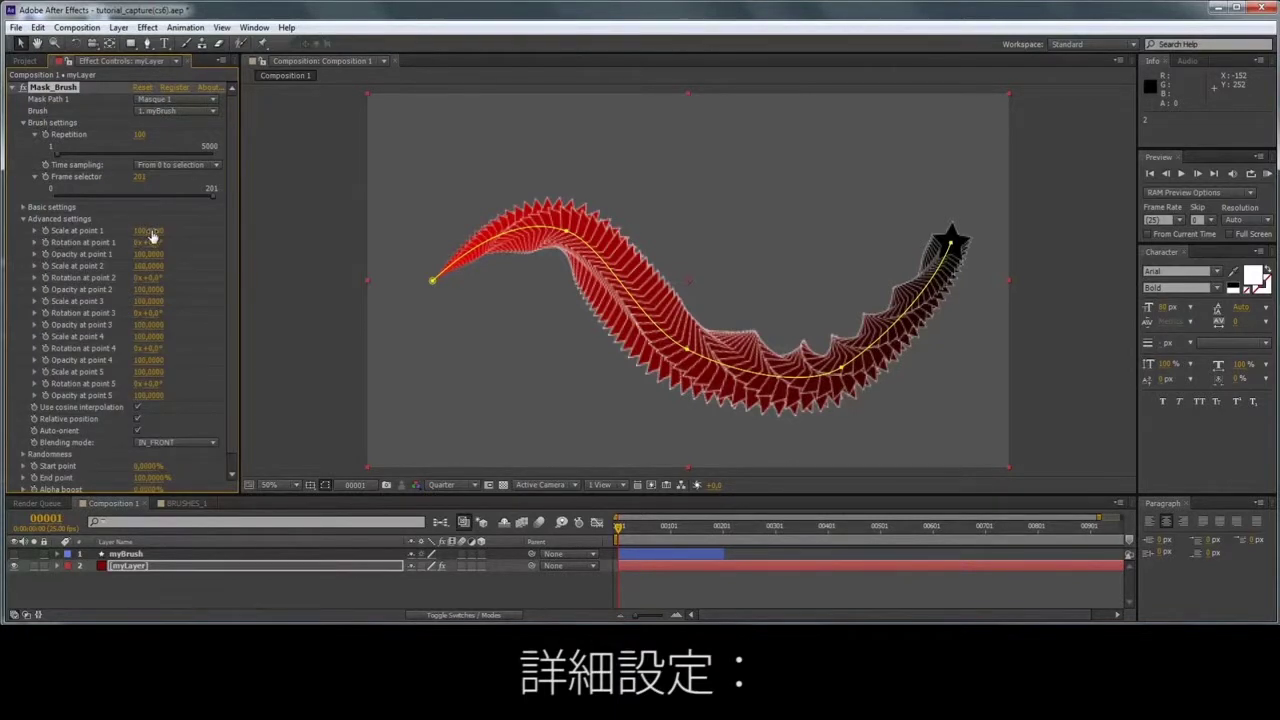
Step: Set Scale at point 1 to 100% in Advanced settings
{"action": "left_click_drag", "start_coordinate": [150, 234], "coordinate": [147, 236]}
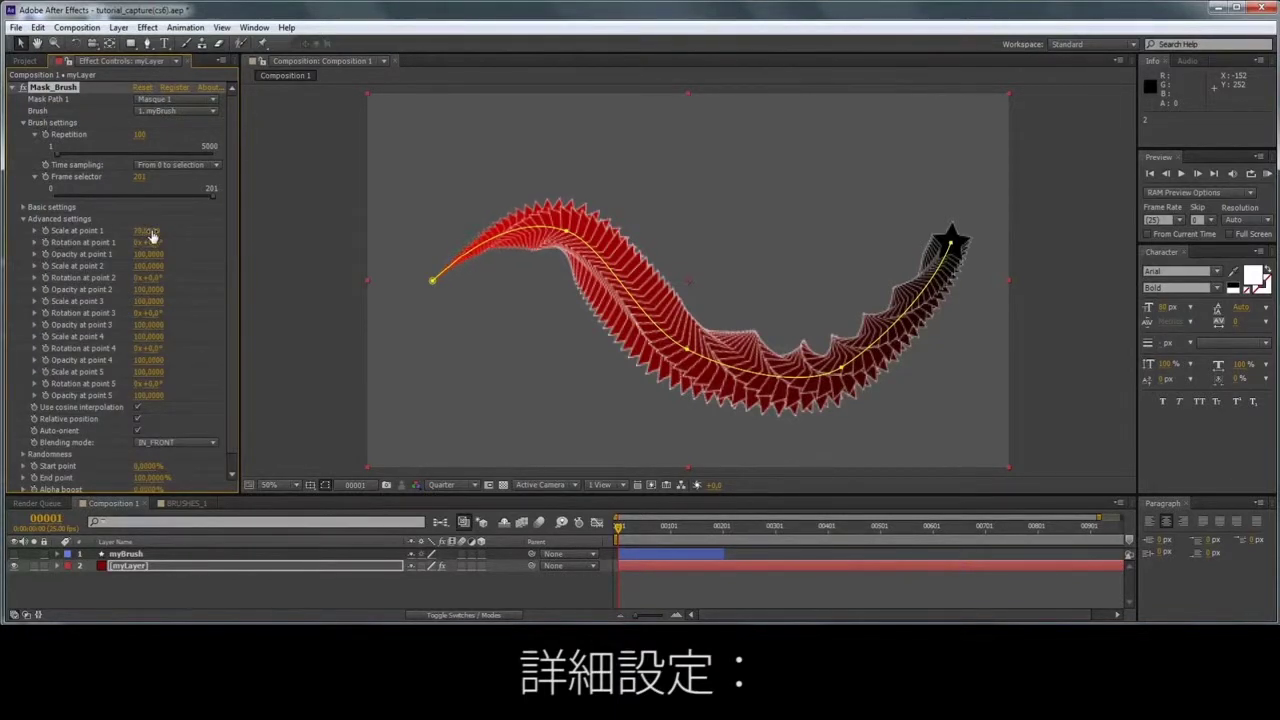
{"action": "left_click", "coordinate": [147, 233]}
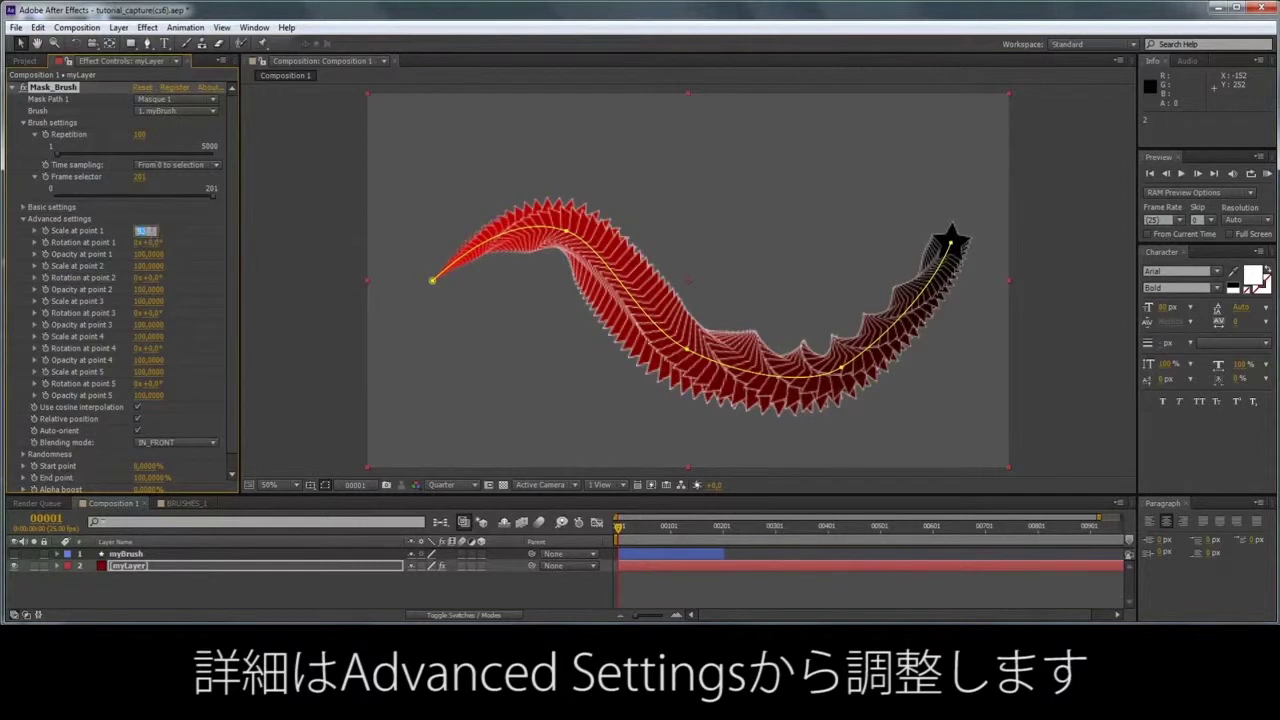
{"action": "left_click", "coordinate": [598, 245]}
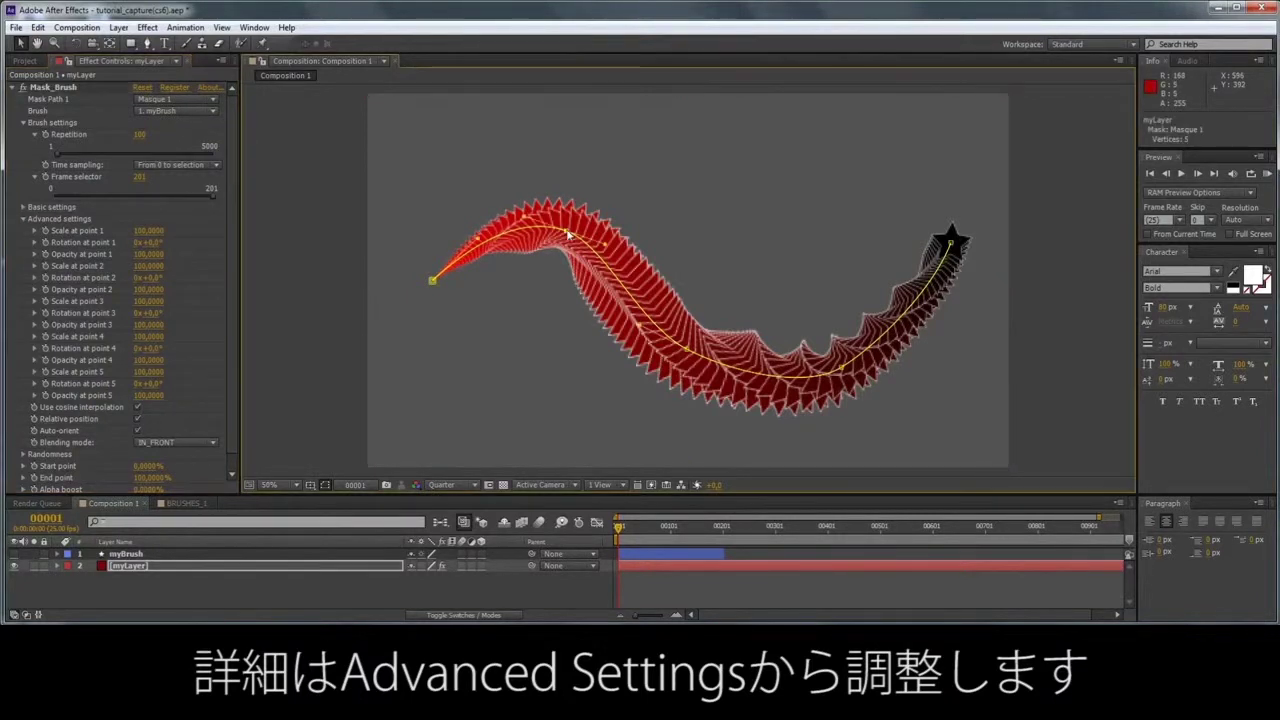
{"action": "left_click", "coordinate": [81, 266]}
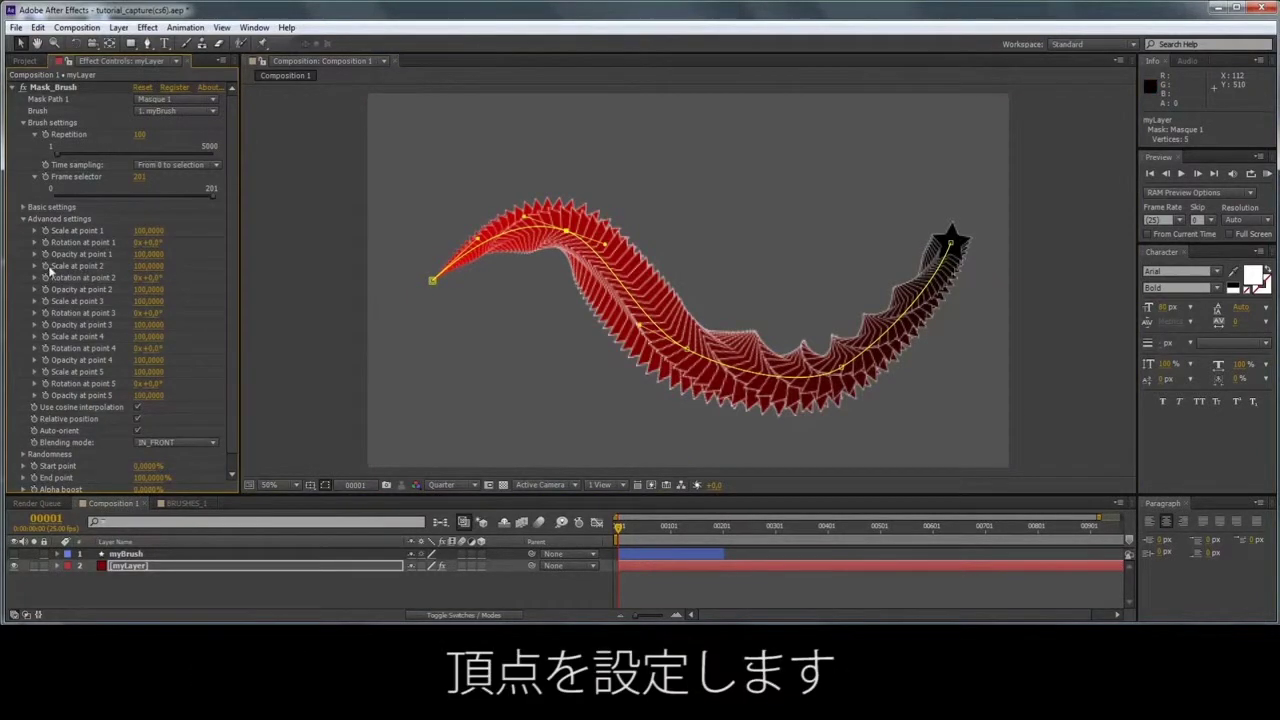
Step: Set Scale at point 2 to 100 and add extra rotation at point 2
{"action": "left_click_drag", "start_coordinate": [150, 270], "coordinate": [150, 270]}
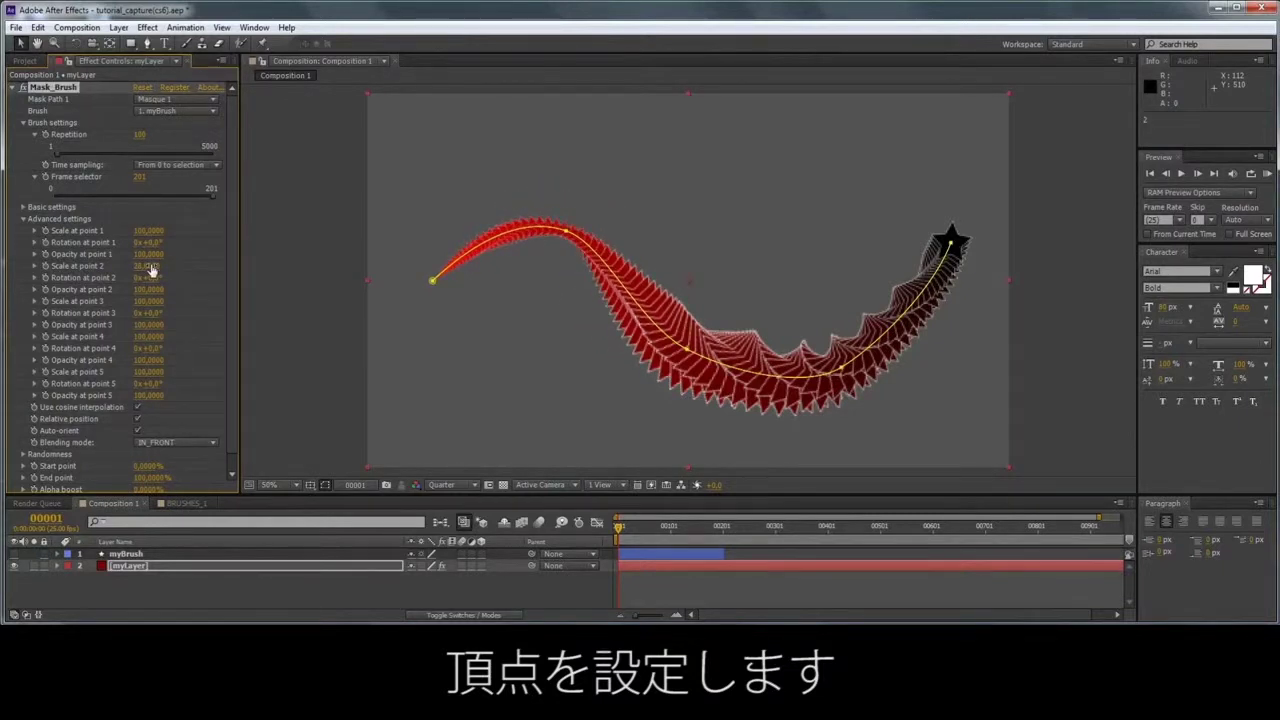
{"action": "left_click_drag", "start_coordinate": [151, 270], "coordinate": [162, 270]}
{"action": "left_click", "coordinate": [146, 266]}
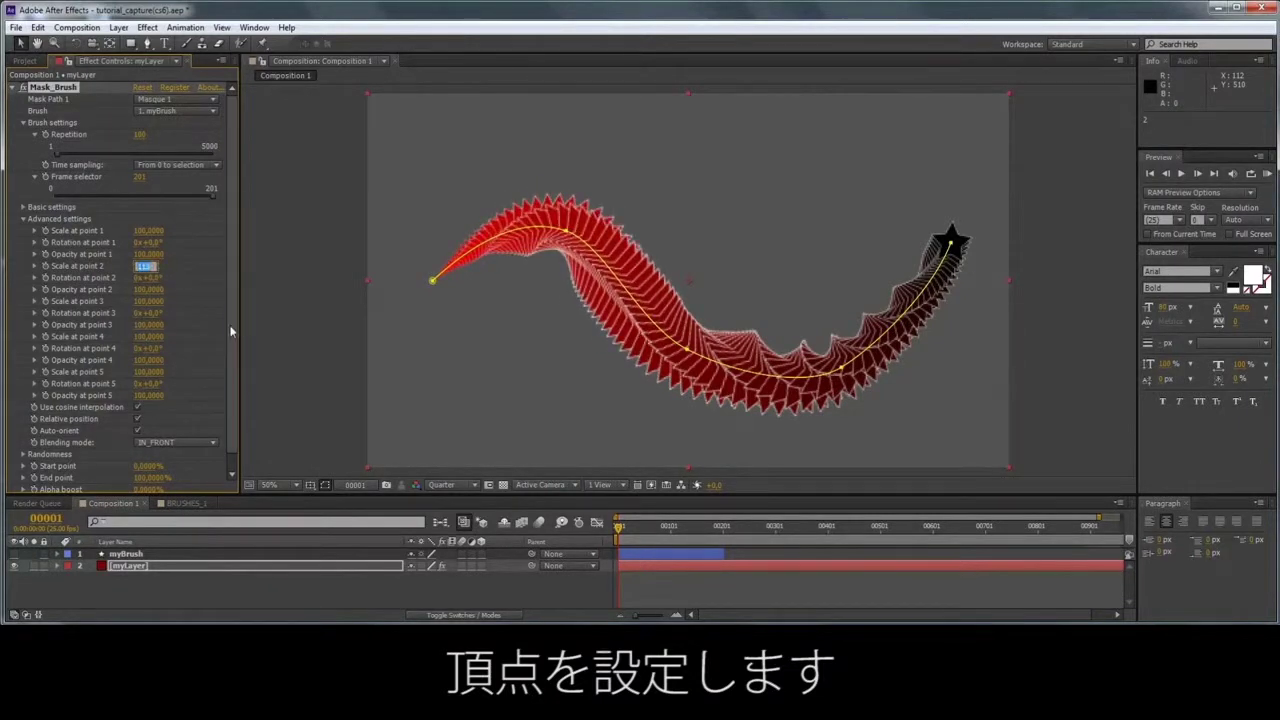
{"action": "key", "text": "Return"}
{"action": "left_click_drag", "start_coordinate": [148, 278], "coordinate": [157, 283]}
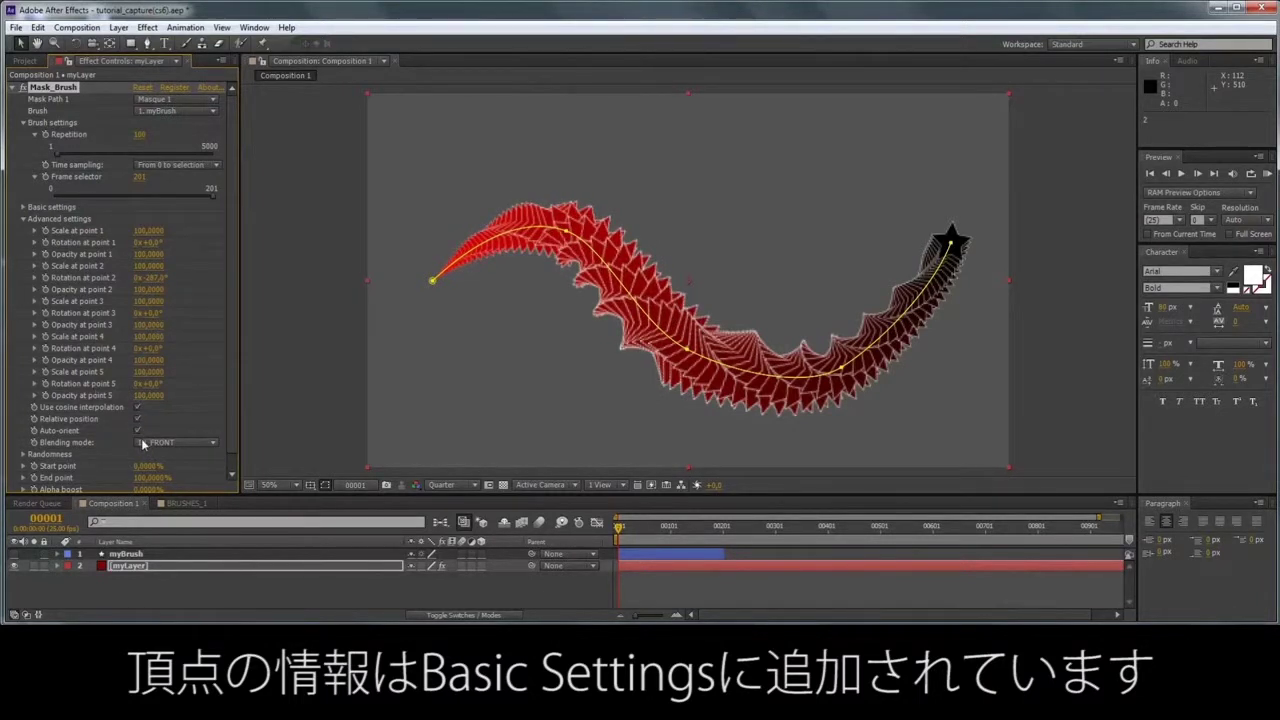
{"action": "left_click", "coordinate": [24, 219]}
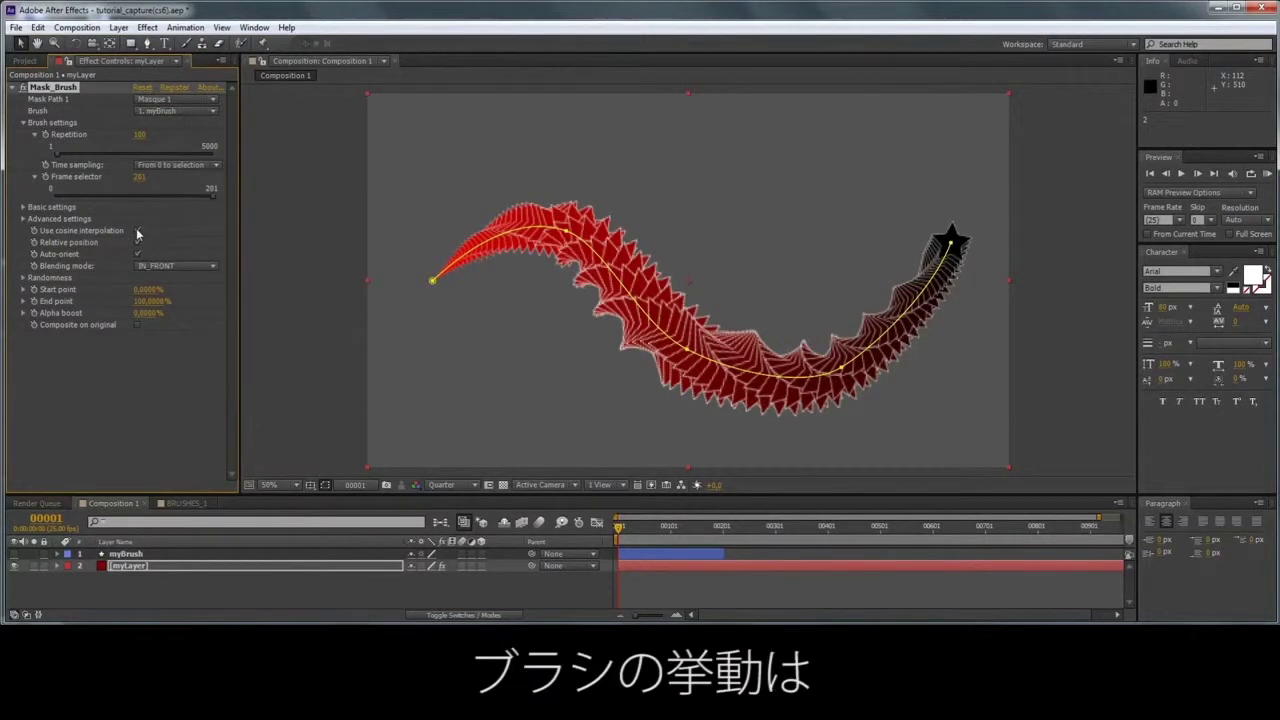
{"action": "left_click", "coordinate": [137, 231]}
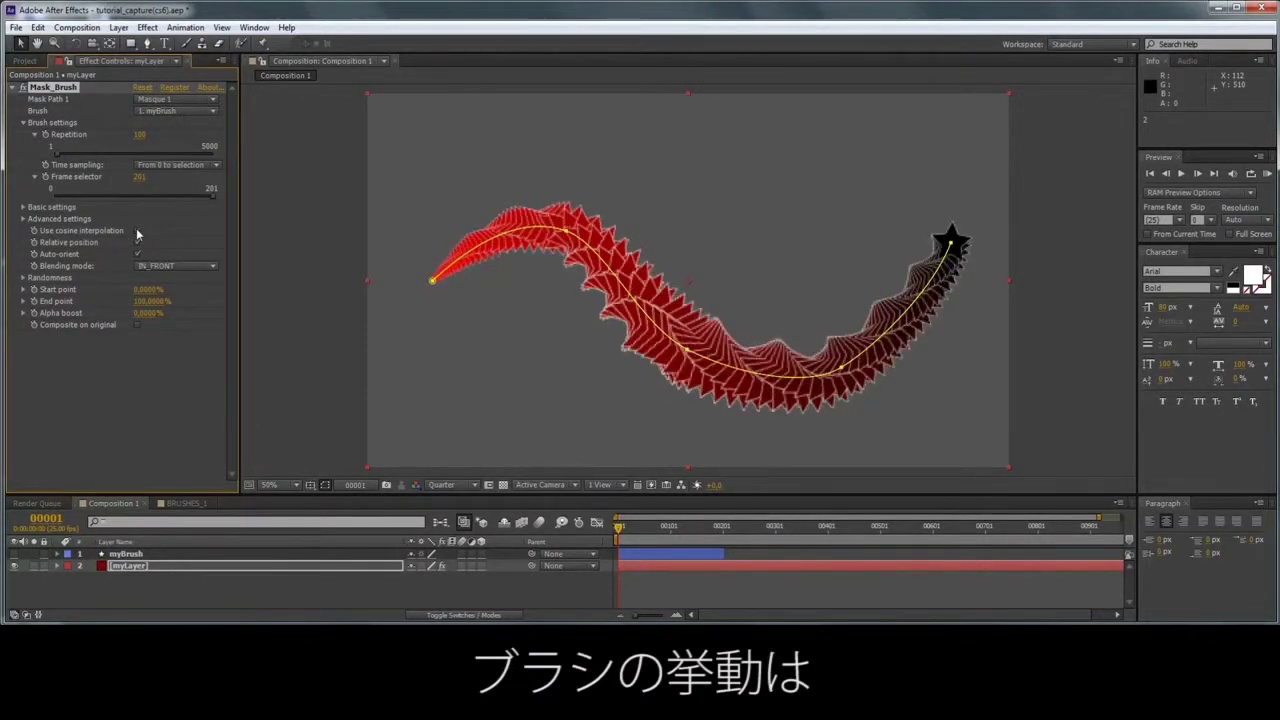
{"action": "left_click", "coordinate": [137, 231]}
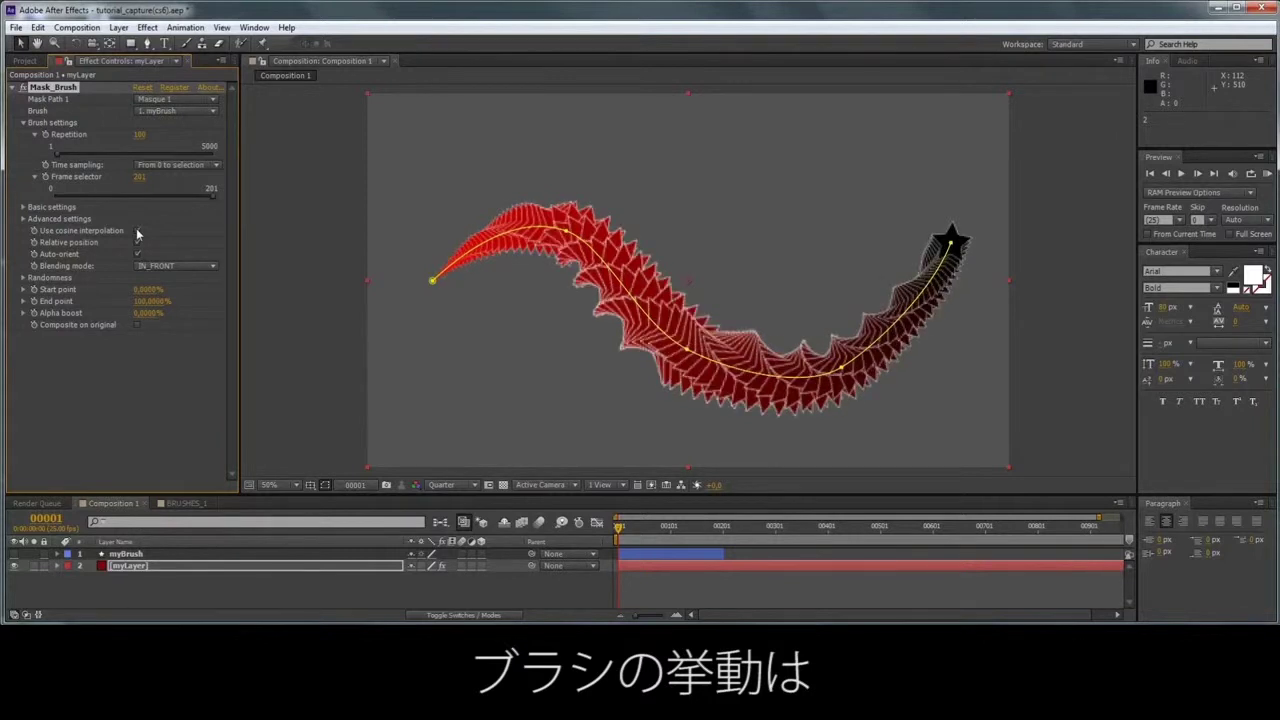
{"action": "left_click", "coordinate": [137, 233]}
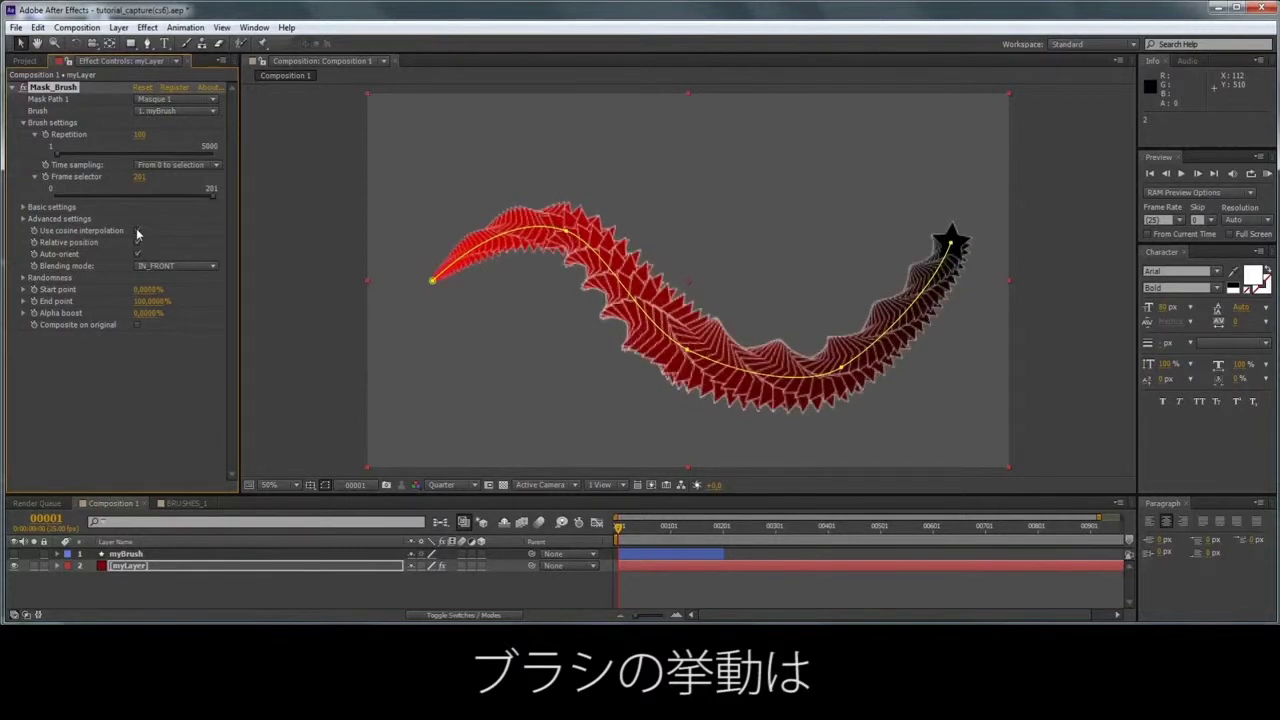
{"action": "left_click", "coordinate": [137, 233]}
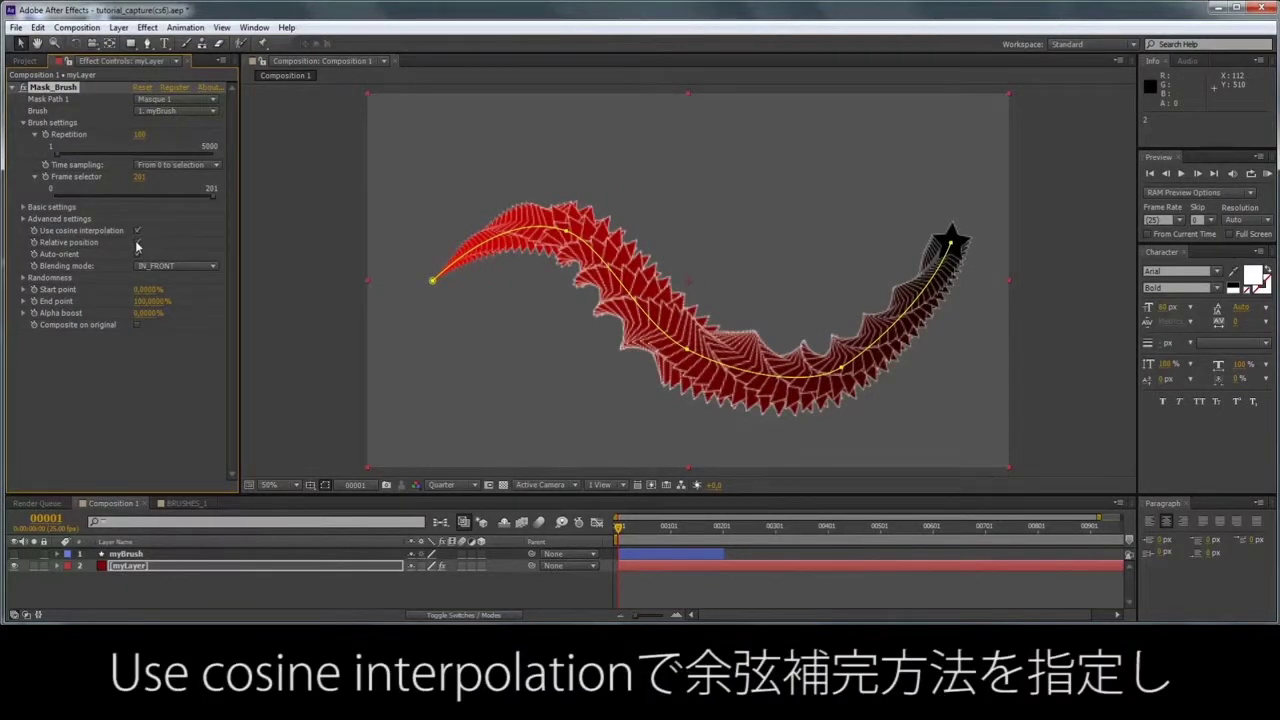
{"action": "left_click", "coordinate": [137, 243]}
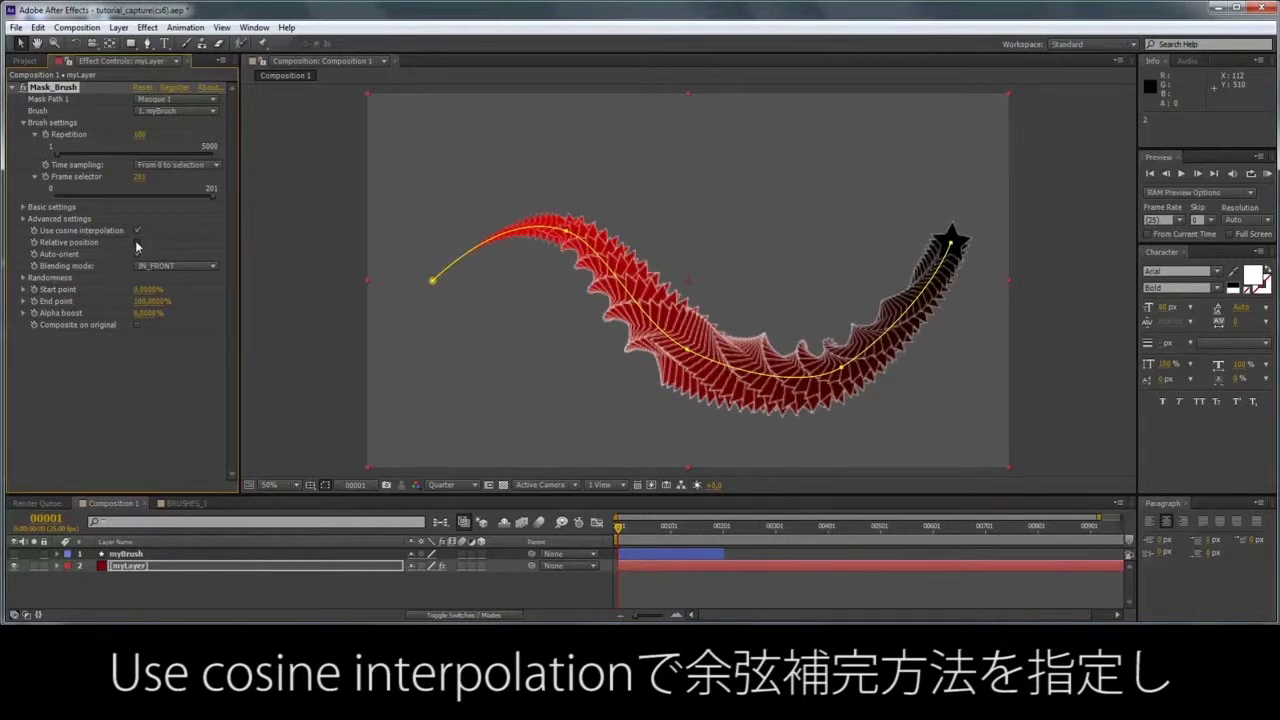
{"action": "left_click", "coordinate": [137, 243]}
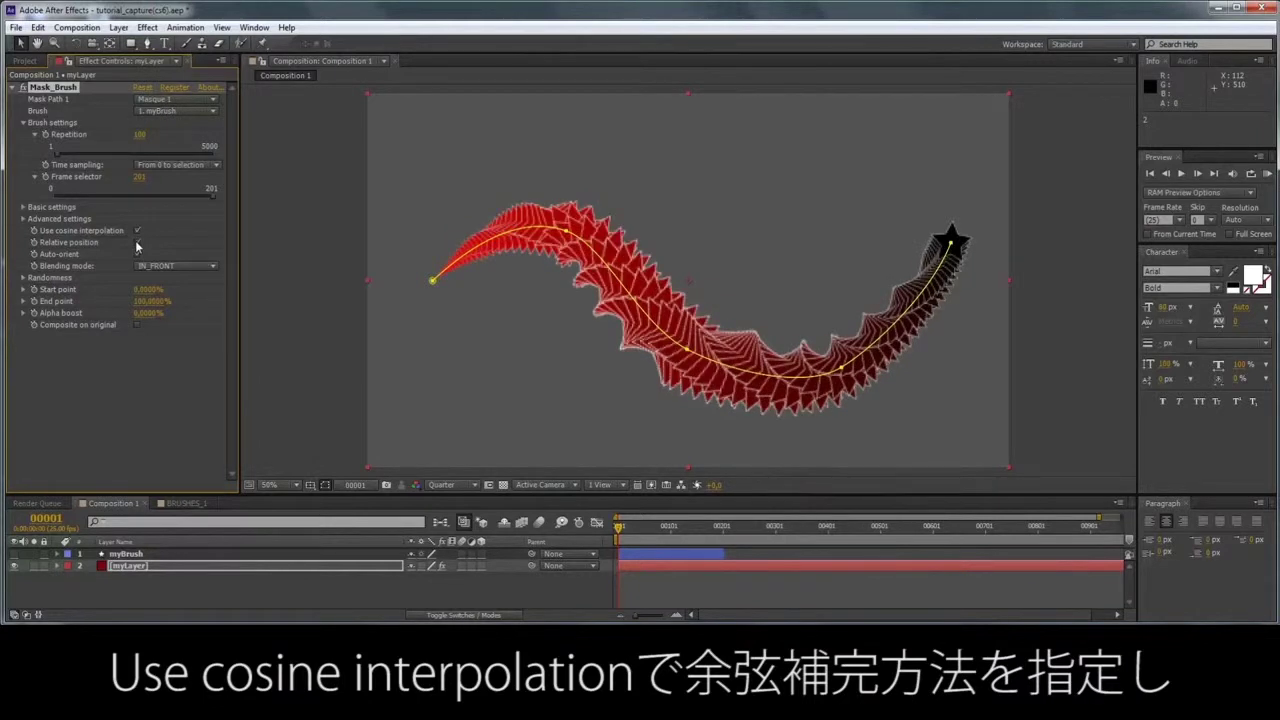
{"action": "left_click", "coordinate": [137, 243]}
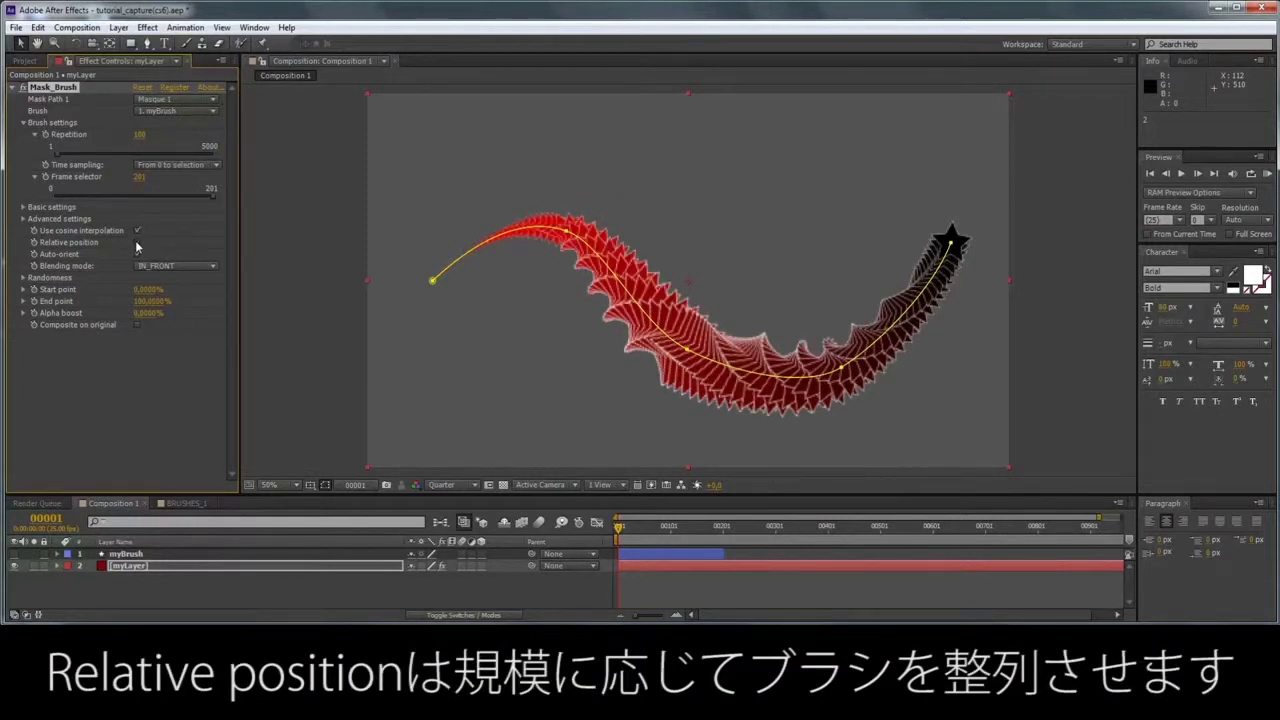
{"action": "left_click", "coordinate": [137, 243]}
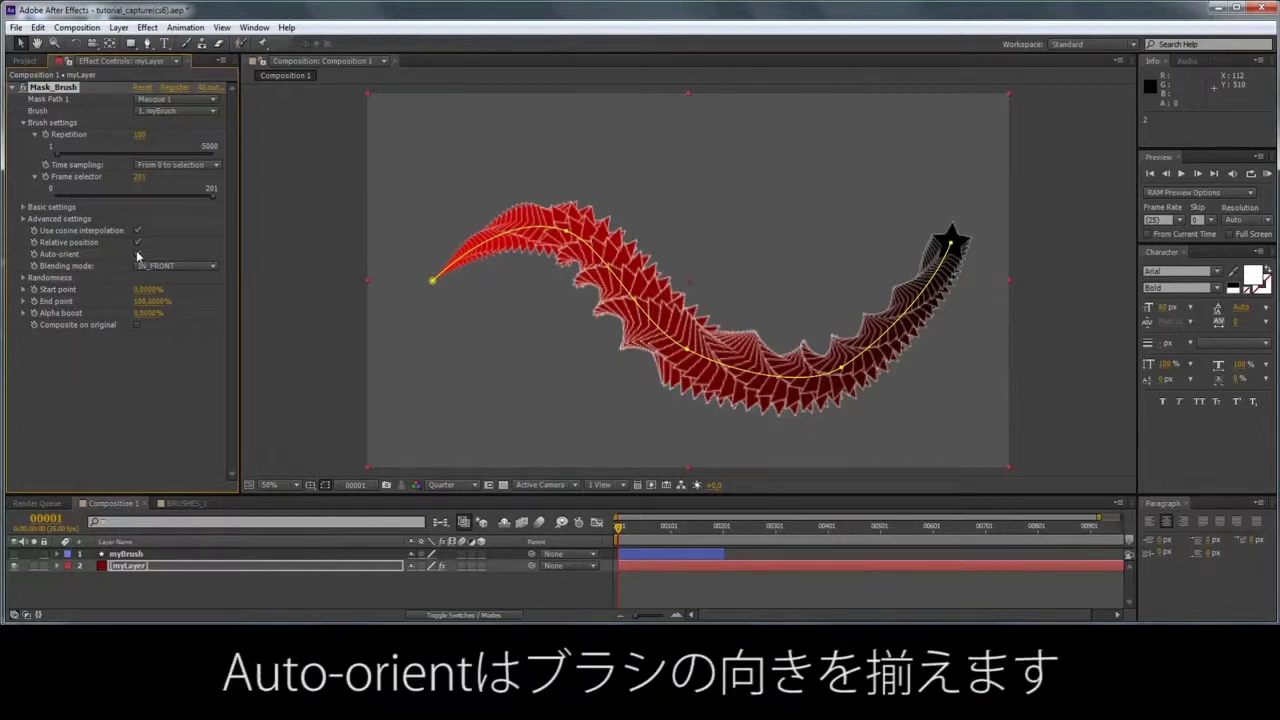
{"action": "left_click", "coordinate": [24, 207]}
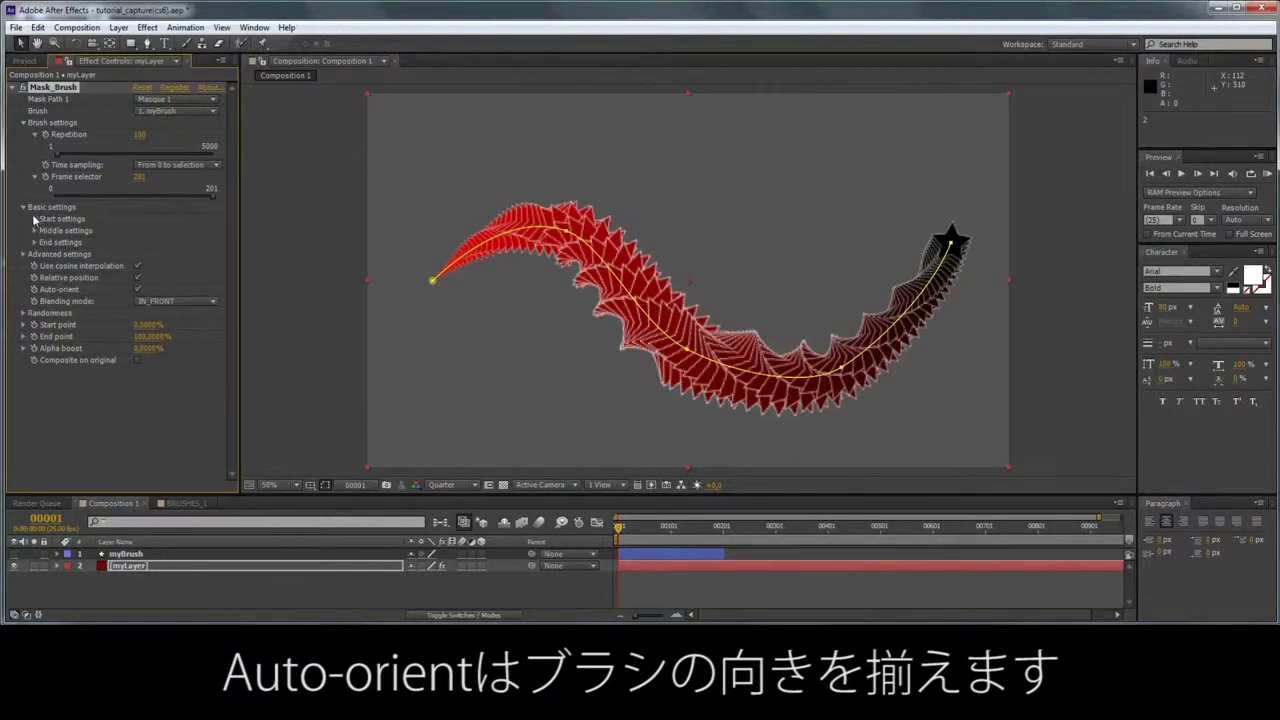
{"action": "left_click", "coordinate": [181, 267]}
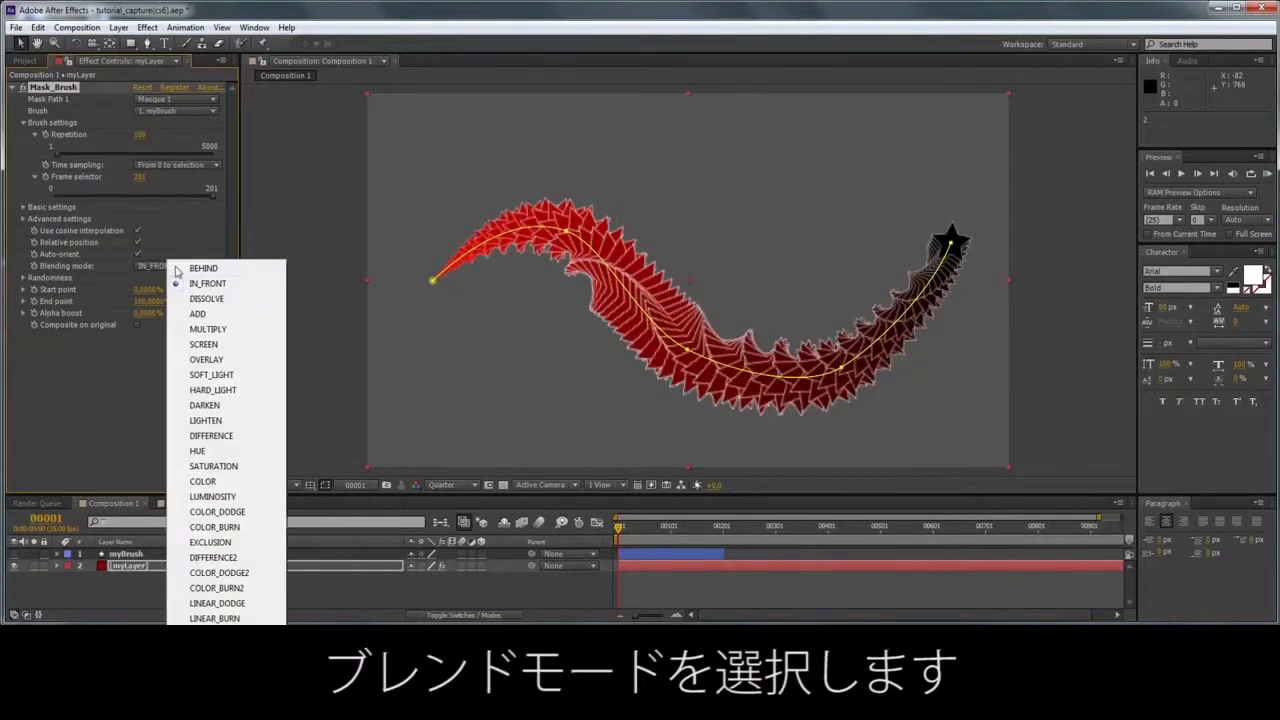
{"action": "left_click", "coordinate": [204, 272]}
{"action": "left_click", "coordinate": [204, 270]}
{"action": "left_click", "coordinate": [202, 313]}
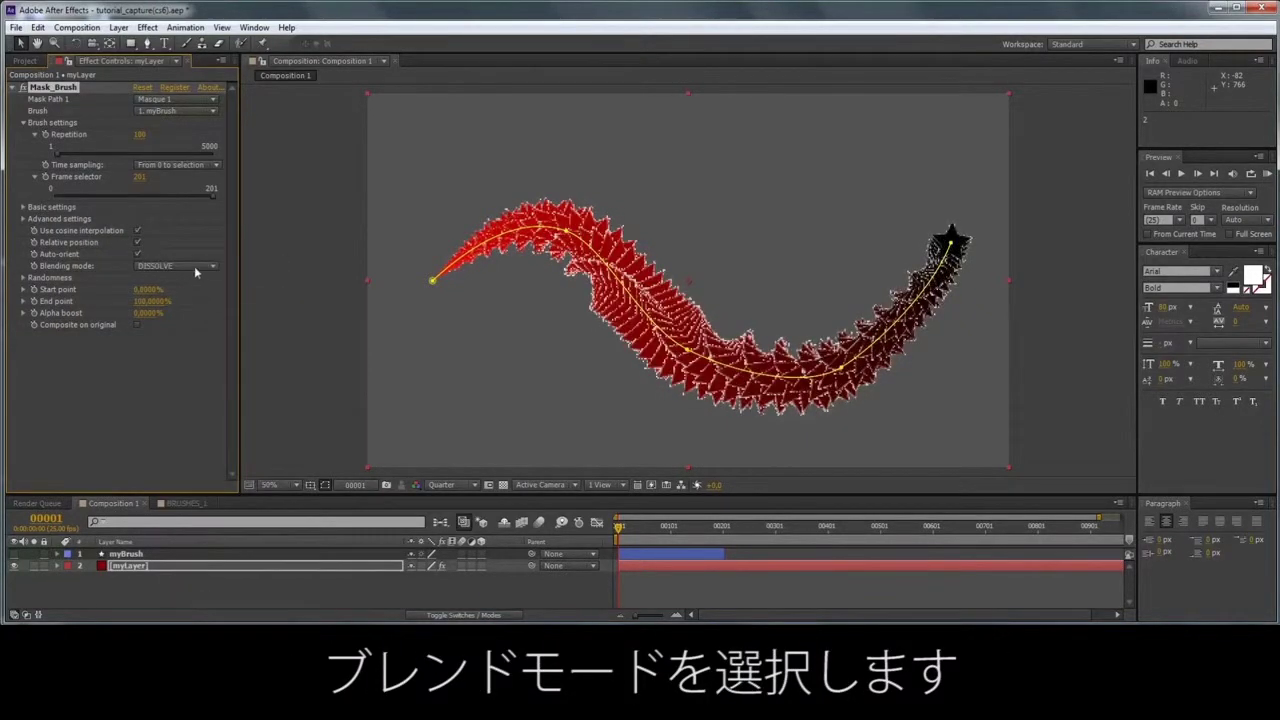
{"action": "left_click", "coordinate": [200, 266]}
{"action": "left_click", "coordinate": [197, 283]}
{"action": "left_click", "coordinate": [199, 267]}
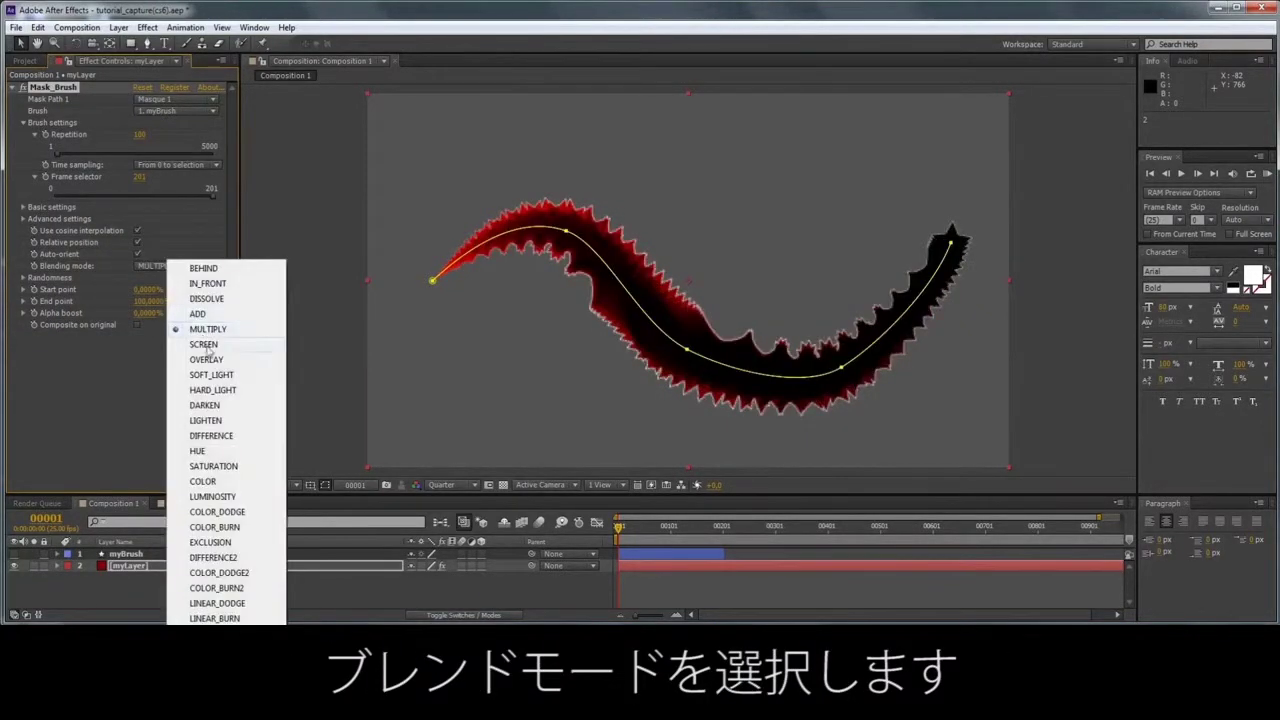
{"action": "left_click", "coordinate": [204, 269]}
{"action": "left_click", "coordinate": [206, 272]}
{"action": "left_click", "coordinate": [245, 435]}
{"action": "left_click", "coordinate": [200, 267]}
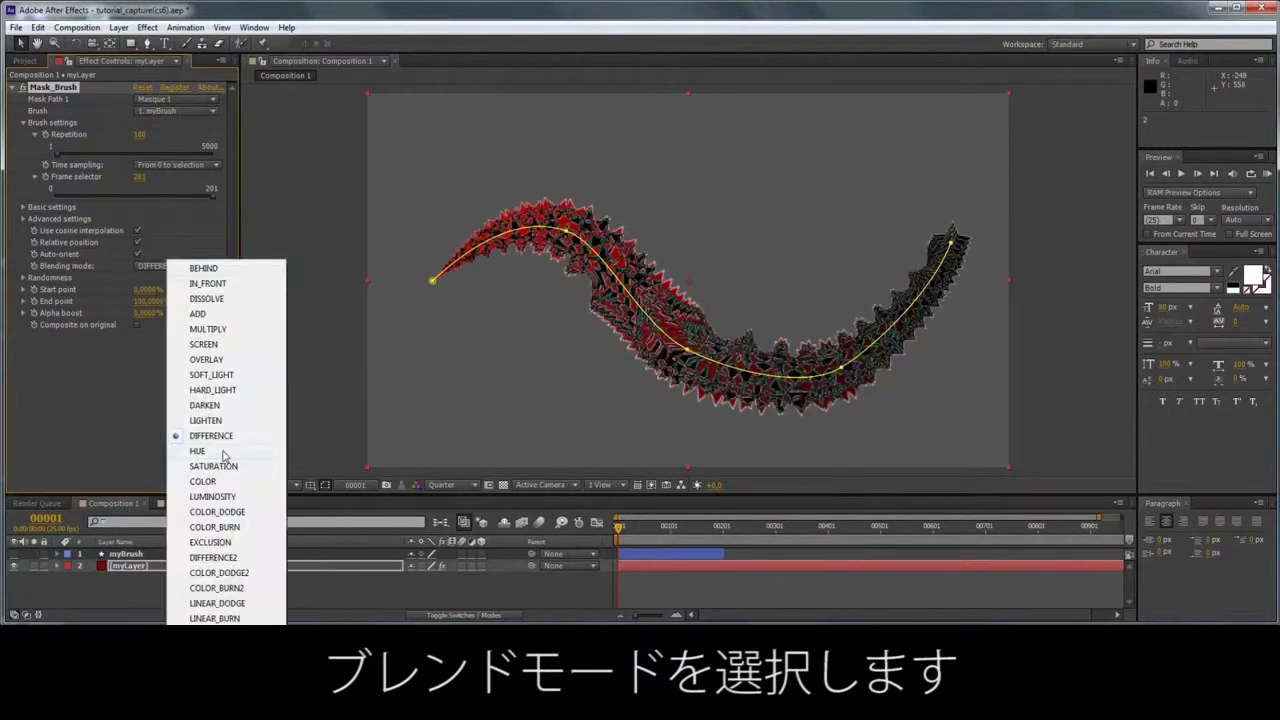
{"action": "left_click", "coordinate": [228, 451]}
{"action": "left_click", "coordinate": [166, 272]}
{"action": "left_click", "coordinate": [203, 268]}
{"action": "left_click", "coordinate": [200, 267]}
{"action": "left_click", "coordinate": [205, 284]}
{"action": "left_click", "coordinate": [137, 325]}
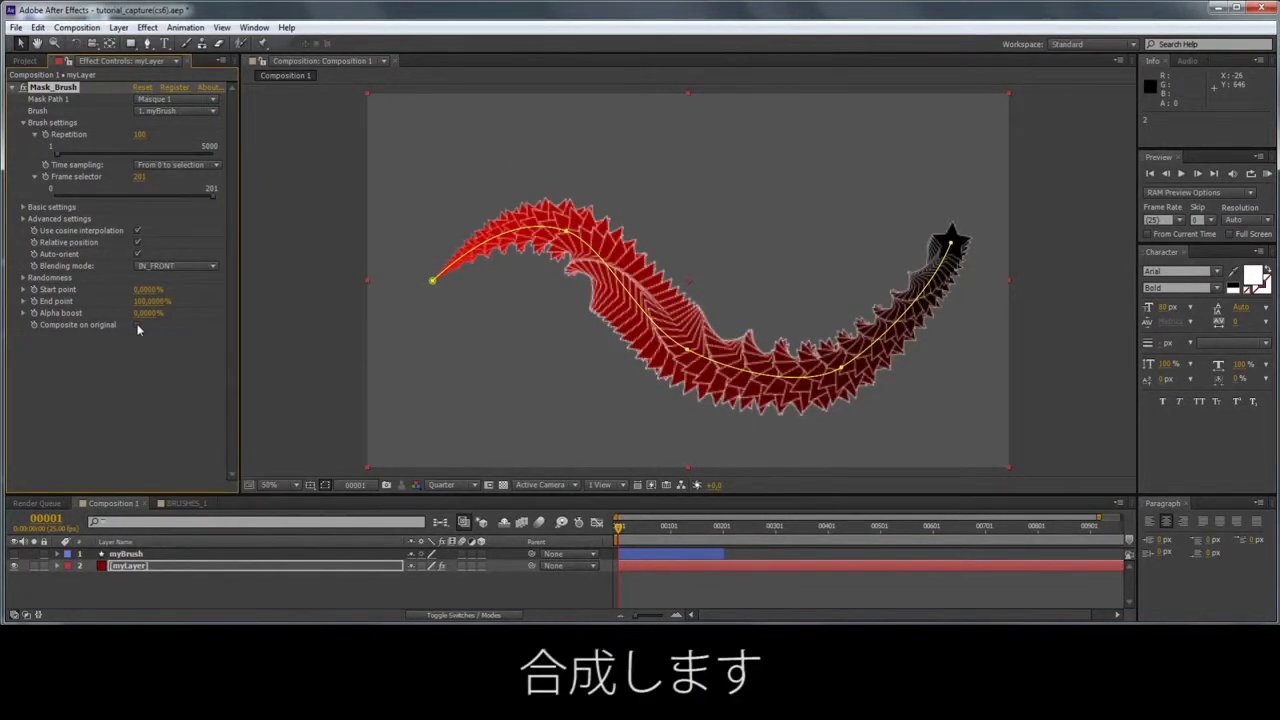
{"action": "left_click", "coordinate": [137, 325]}
{"action": "left_click", "coordinate": [137, 325]}
{"action": "left_click", "coordinate": [164, 265]}
{"action": "left_click", "coordinate": [198, 316]}
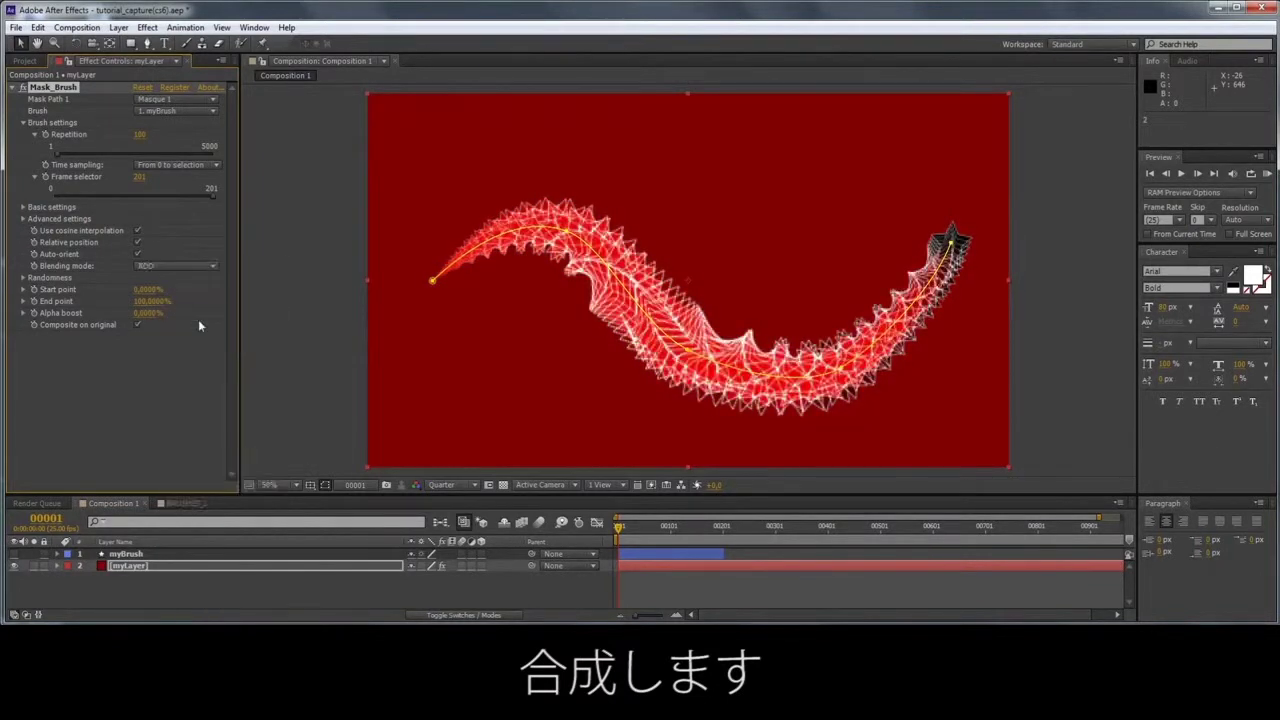
{"action": "left_click", "coordinate": [185, 268]}
{"action": "left_click", "coordinate": [203, 330]}
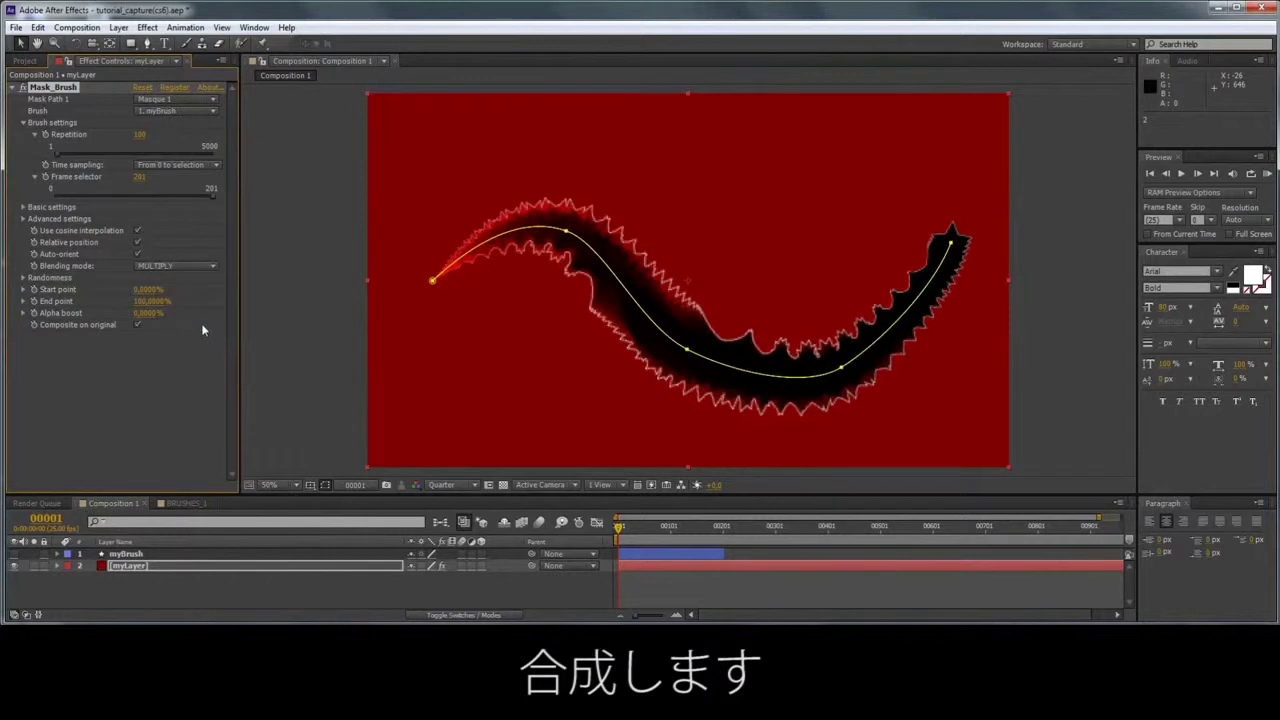
{"action": "left_click", "coordinate": [208, 267]}
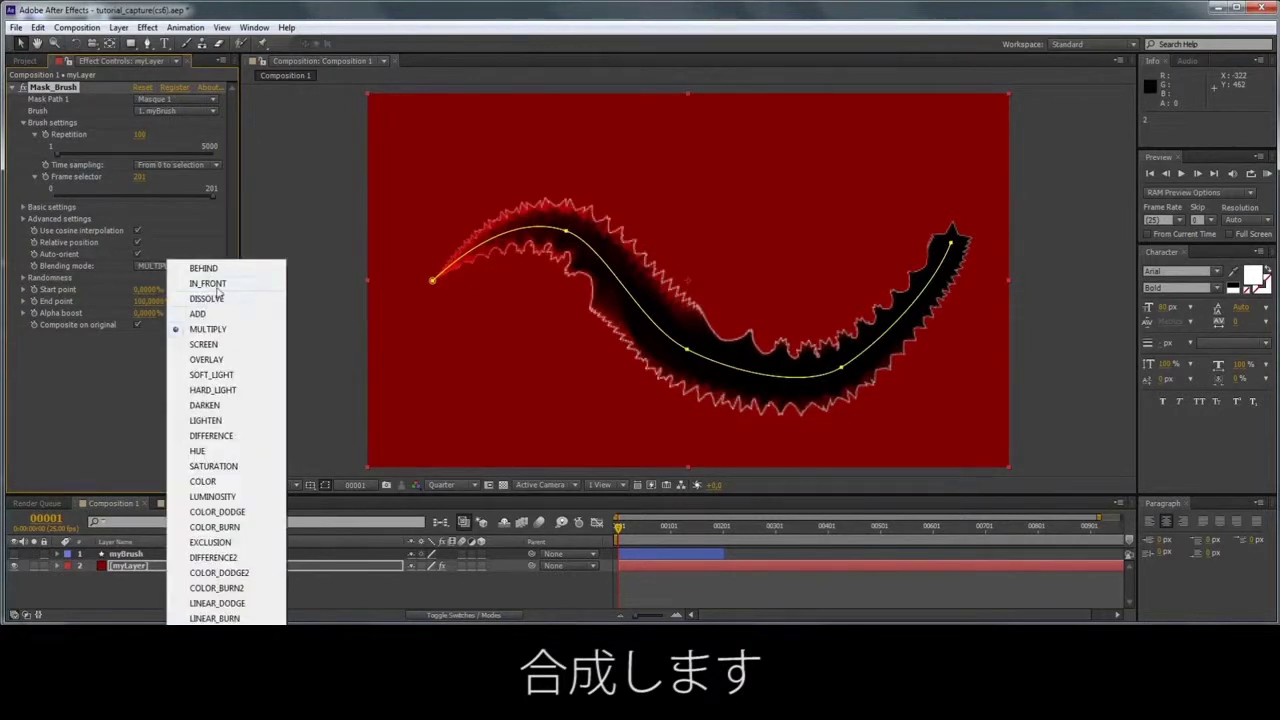
{"action": "left_click", "coordinate": [215, 288]}
{"action": "left_click", "coordinate": [138, 324]}
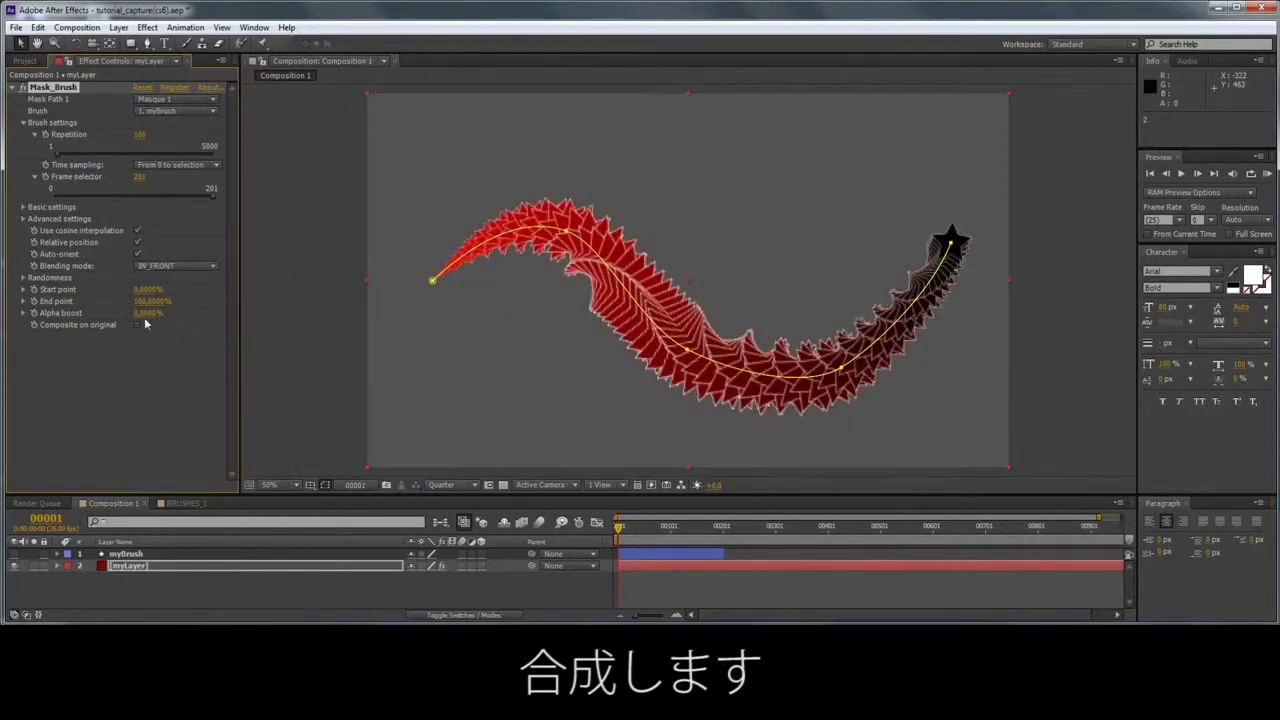
Step: Move the Start point about a quarter along the path and set Repetition to 50
{"action": "left_click_drag", "start_coordinate": [148, 290], "coordinate": [198, 311]}
{"action": "left_click", "coordinate": [23, 277]}
{"action": "left_click", "coordinate": [139, 134]}
{"action": "type", "text": "50"}
{"action": "key", "text": "Return"}
Step: Adjust Rotation in middle in Basic settings to align the stars
{"action": "left_click", "coordinate": [23, 207]}
{"action": "left_click_drag", "start_coordinate": [135, 309], "coordinate": [140, 300]}
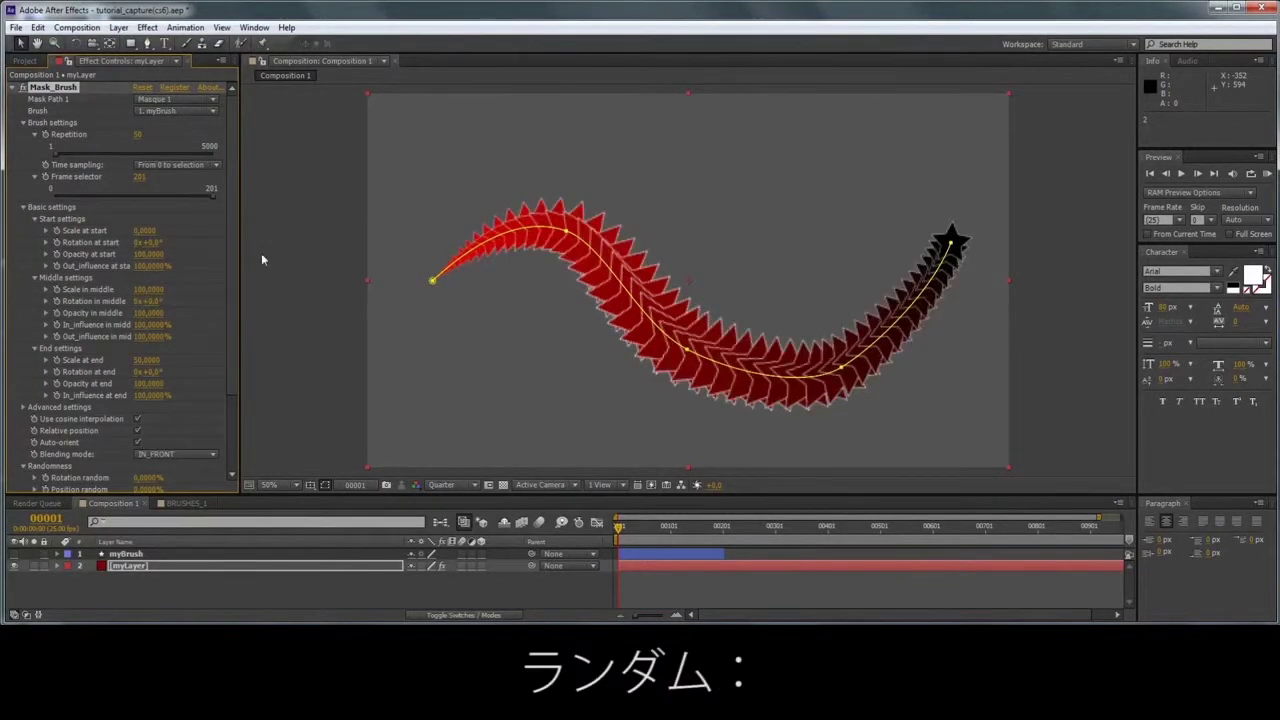
{"action": "left_click", "coordinate": [23, 207]}
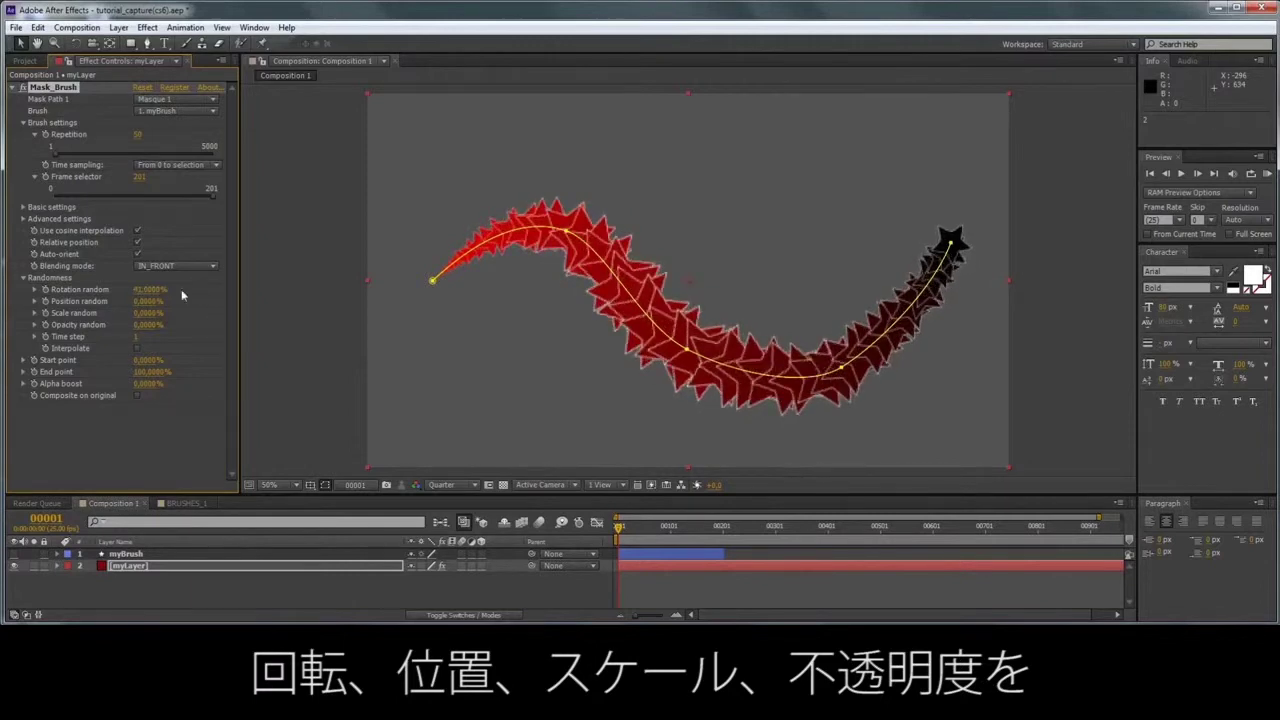
Step: Preview the star animation before and after setting the time step to 0
{"action": "key", "text": "space"}
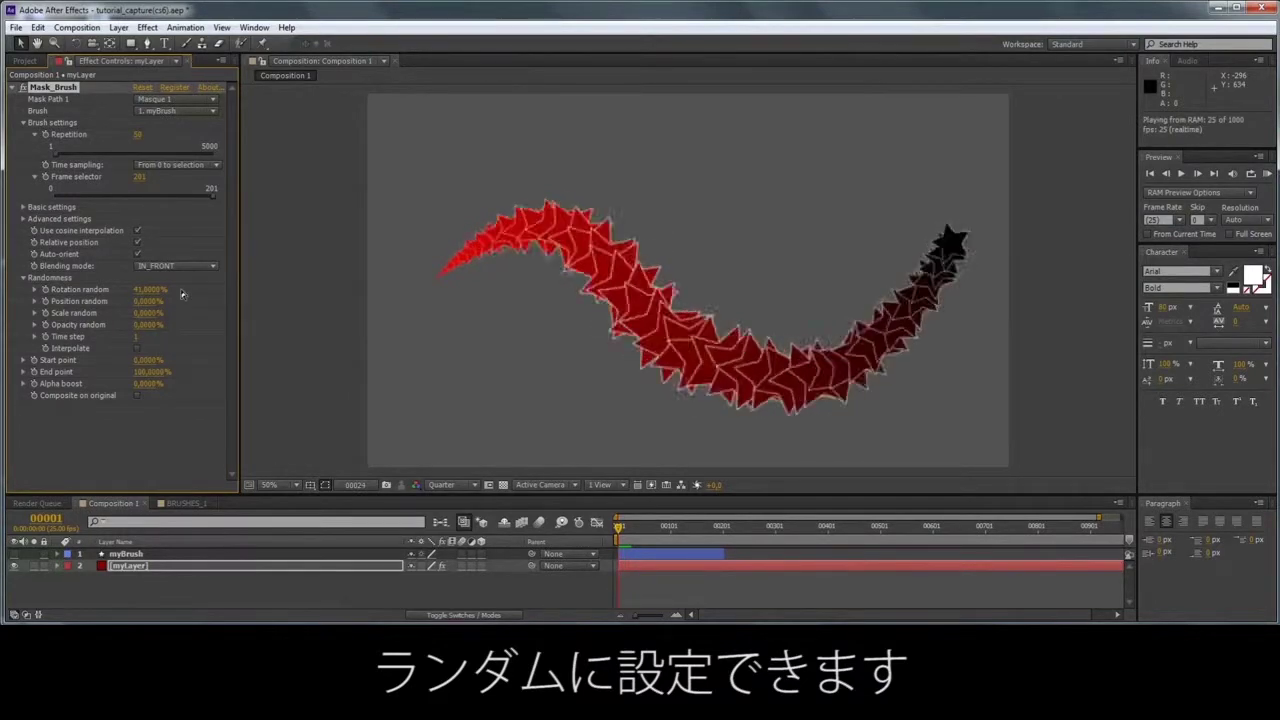
{"action": "key", "text": "space"}
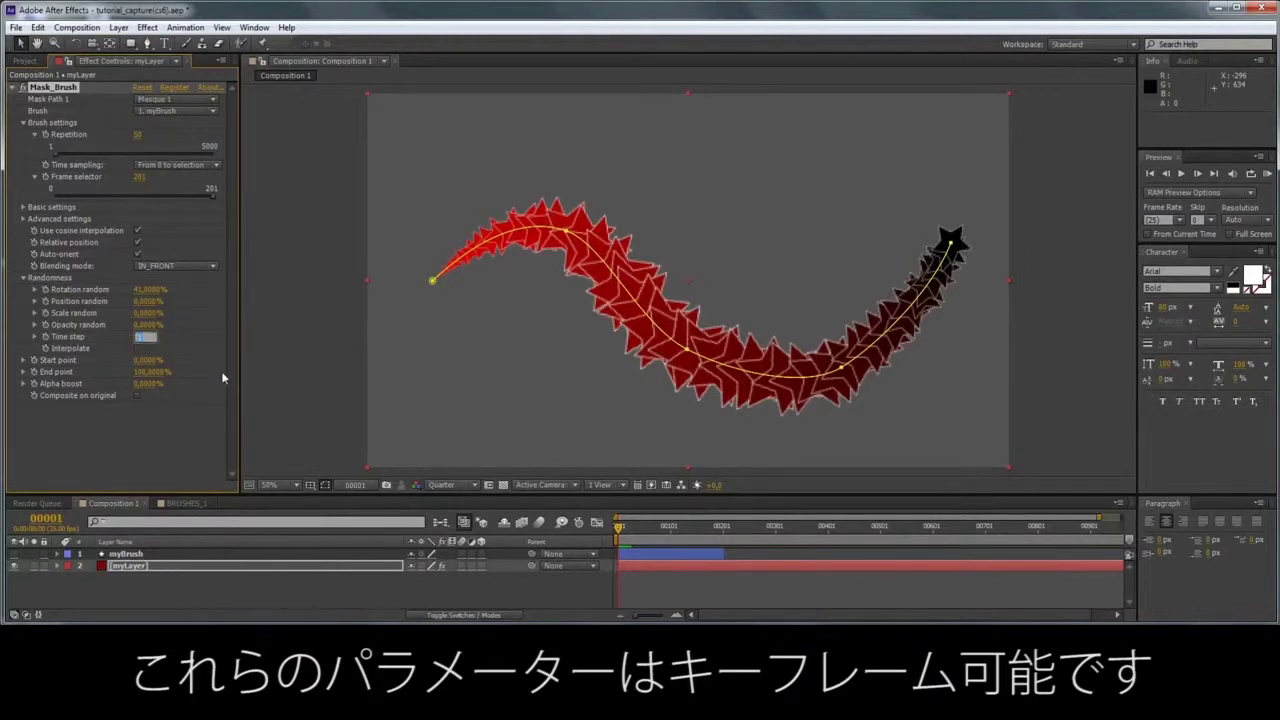
{"action": "type", "text": "0"}
{"action": "key", "text": "Return"}
{"action": "key", "text": "space"}
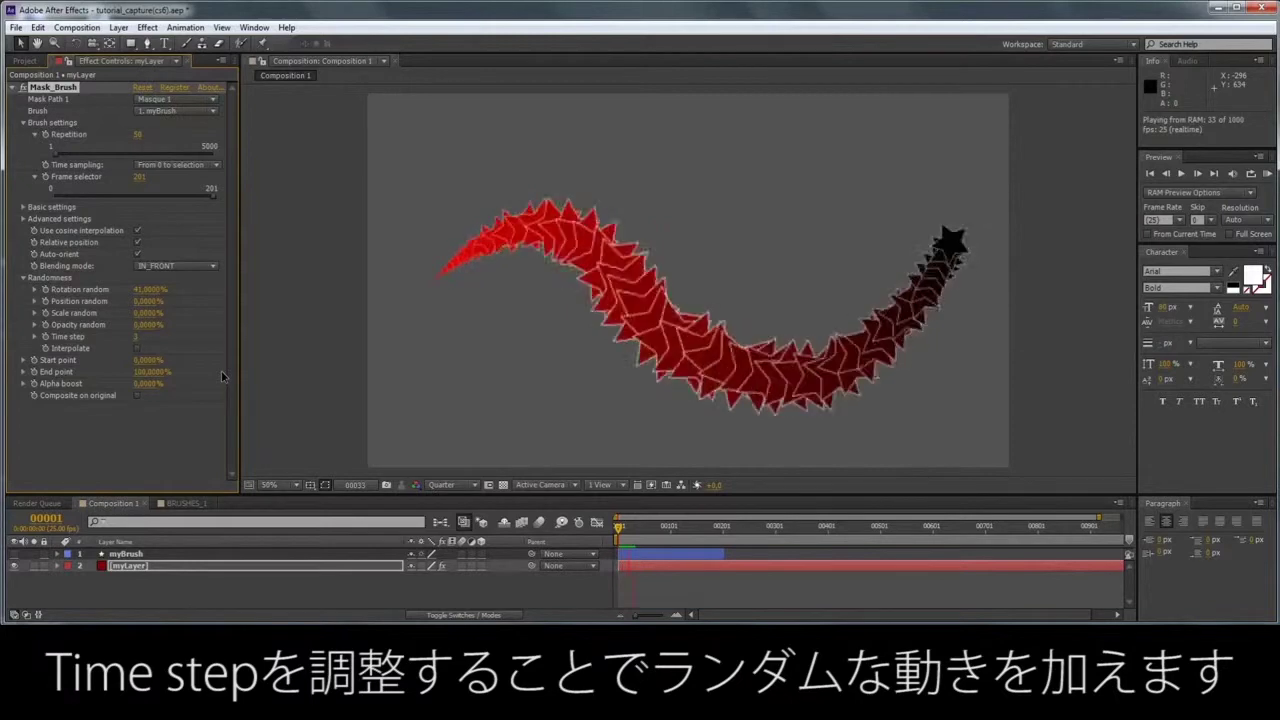
{"action": "key", "text": "space"}
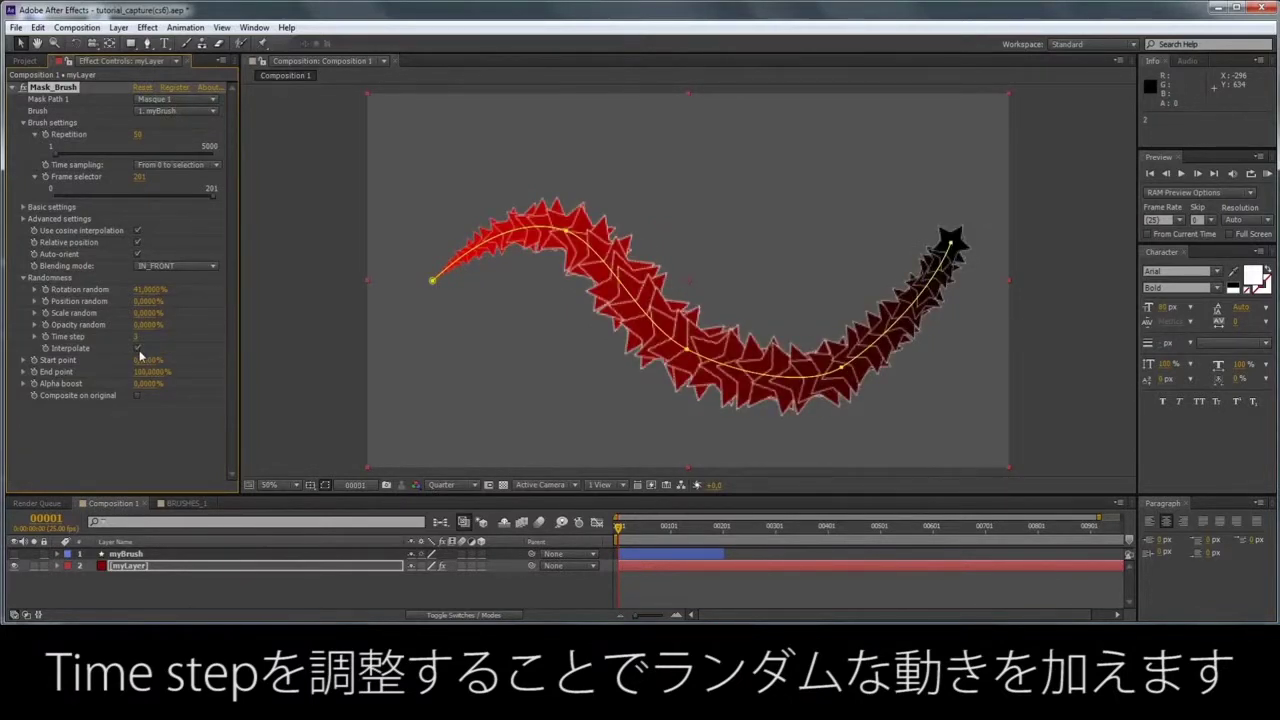
{"action": "key", "text": "space"}
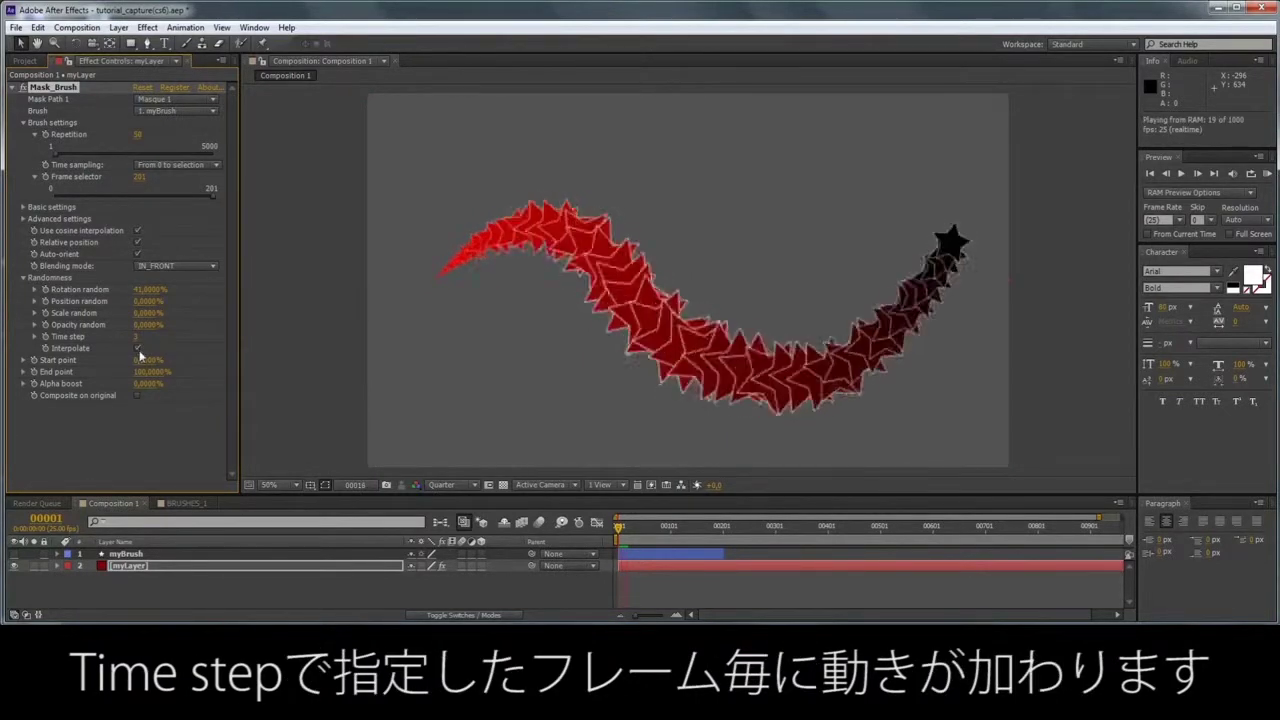
{"action": "key", "text": "space"}
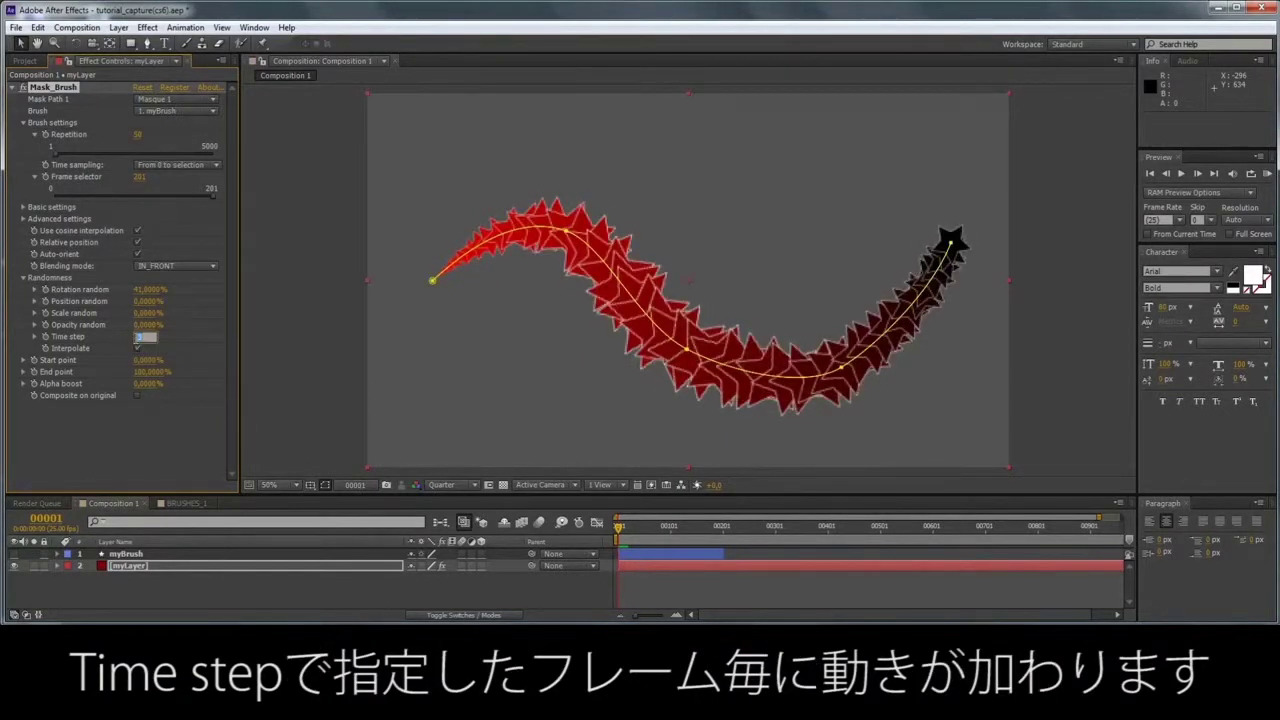
Step: Turn on random value interpolation, make the trail much denser, and show the Project panel items
{"action": "left_click", "coordinate": [137, 347]}
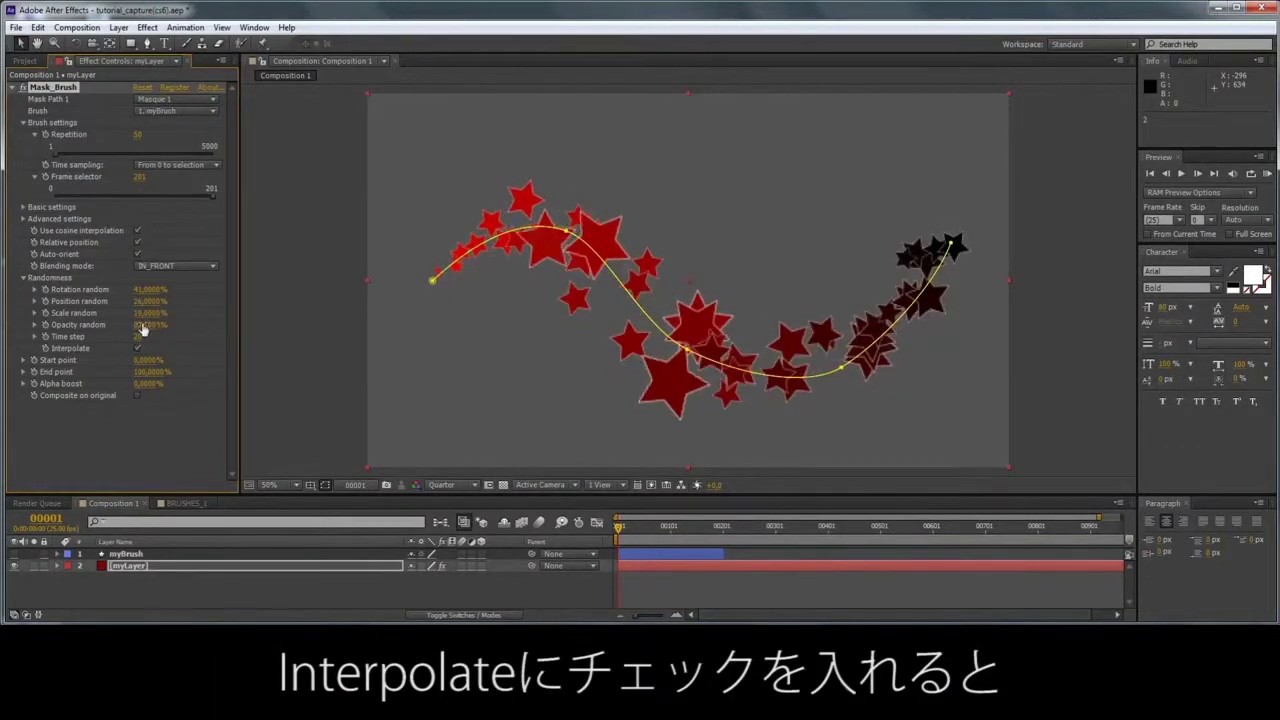
{"action": "key", "text": "KP_0"}
{"action": "left_click_drag", "start_coordinate": [138, 134], "coordinate": [155, 135]}
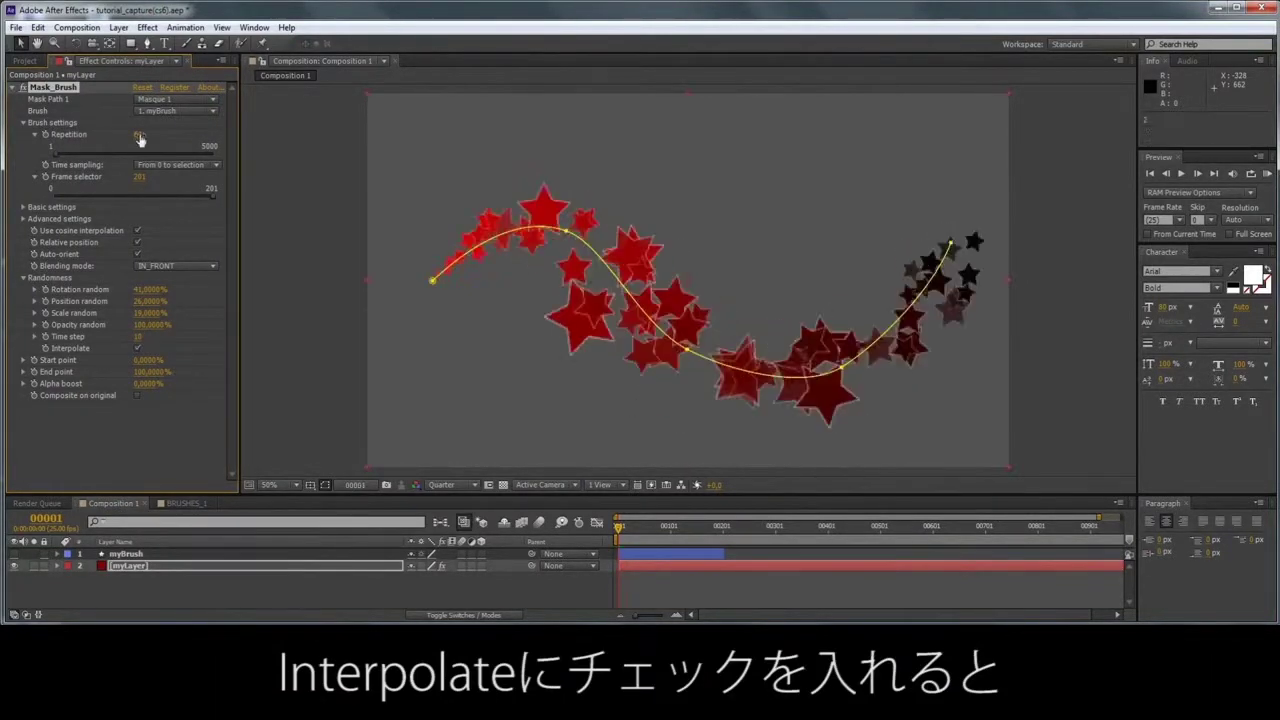
{"action": "key", "text": "space"}
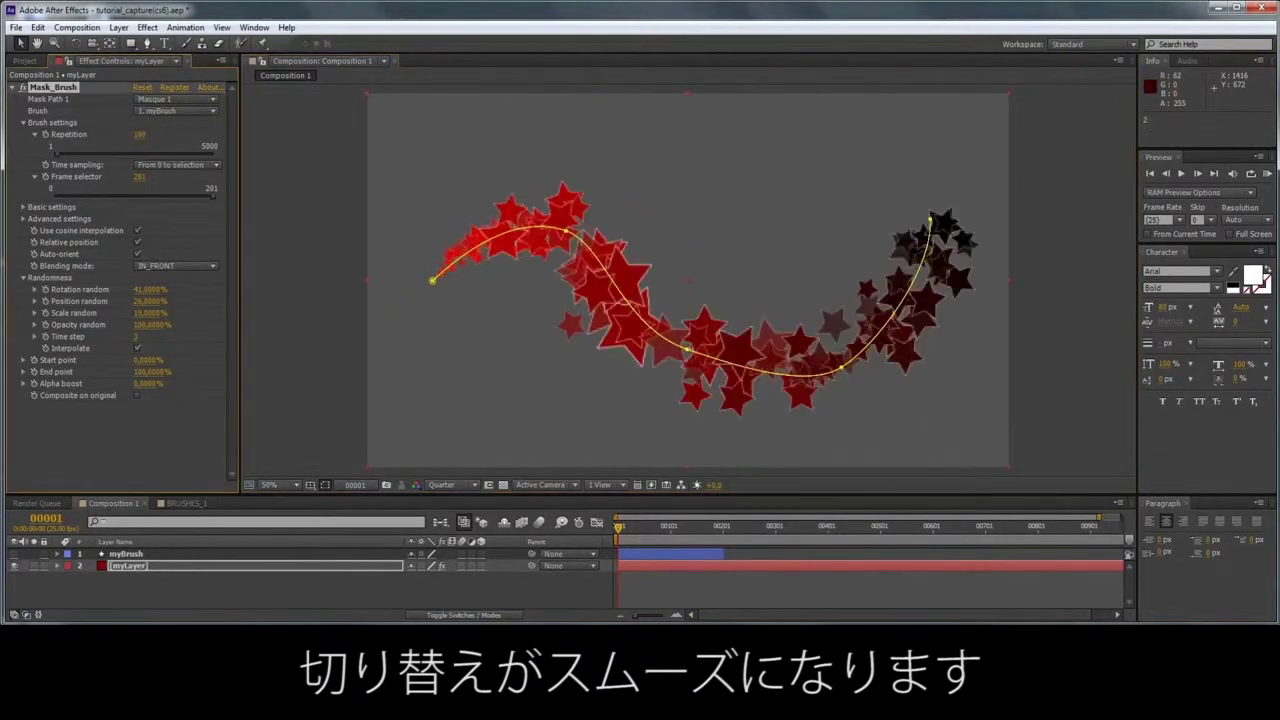
{"action": "left_click", "coordinate": [24, 61]}
{"action": "left_click", "coordinate": [85, 209]}
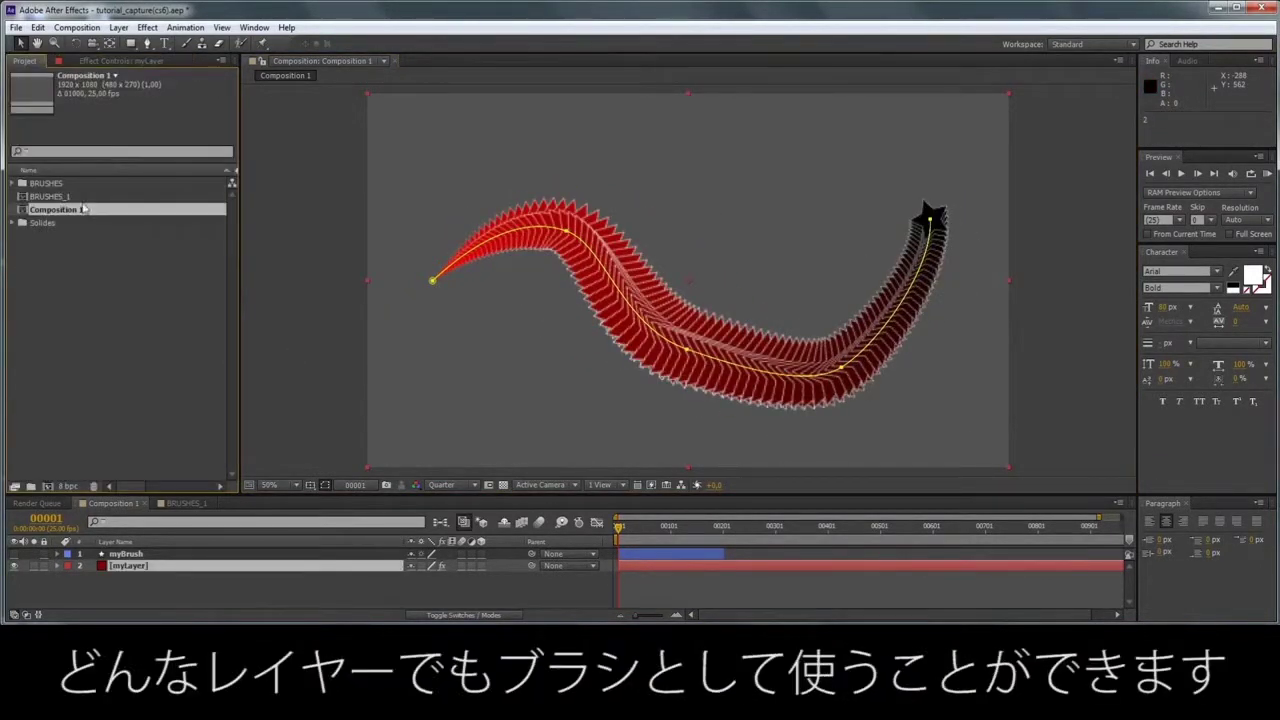
Step: Place BRUSHES_1 in Composition 1 below myLayer and inspect its brush frames
{"action": "left_click_drag", "start_coordinate": [52, 200], "coordinate": [86, 593]}
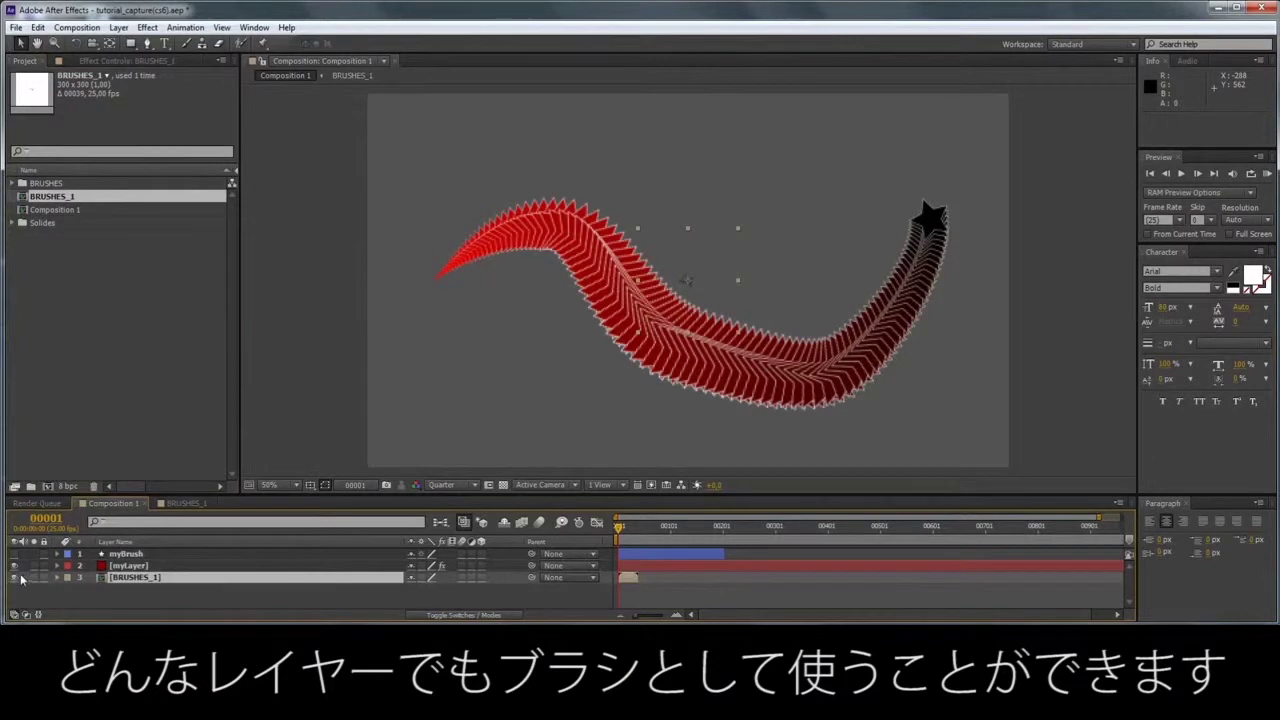
{"action": "double_click", "coordinate": [143, 578]}
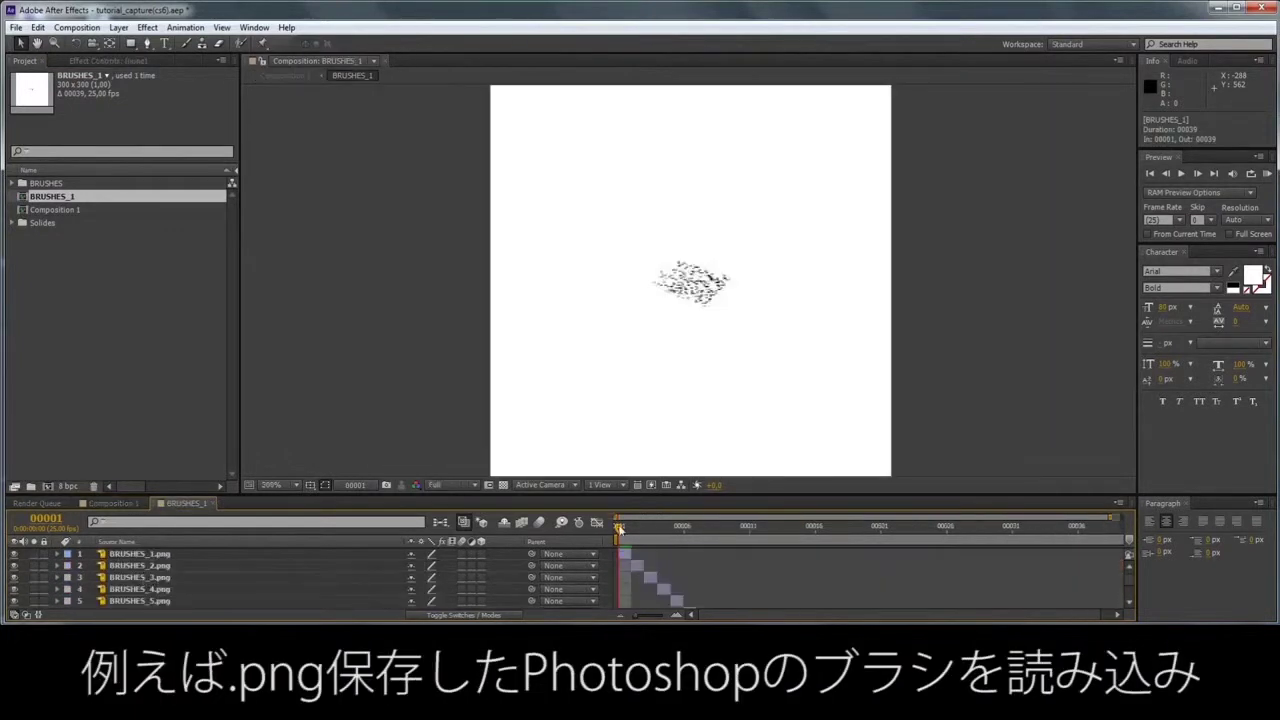
{"action": "left_click_drag", "start_coordinate": [620, 530], "coordinate": [856, 538]}
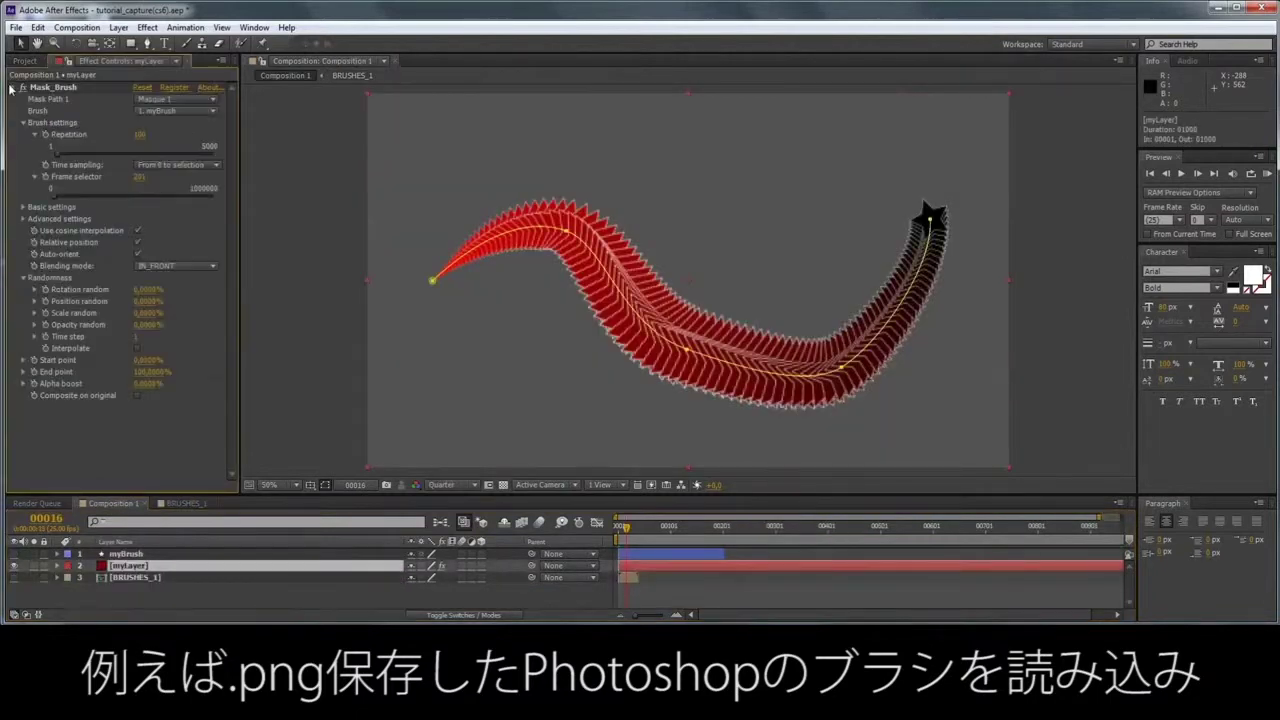
{"action": "left_click", "coordinate": [193, 166]}
Step: Use a Still frame of the brush with Alpha boost about 100%, then change the frame used
{"action": "left_click", "coordinate": [173, 179]}
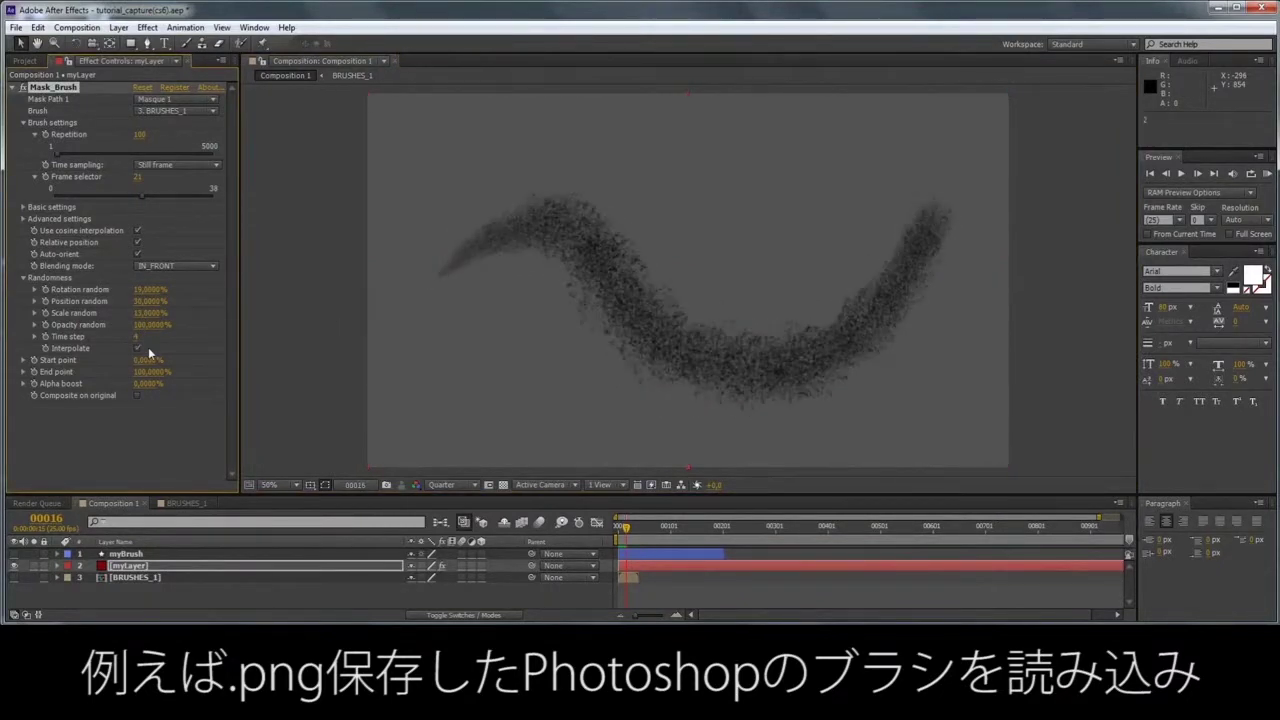
{"action": "left_click_drag", "start_coordinate": [147, 383], "coordinate": [139, 392]}
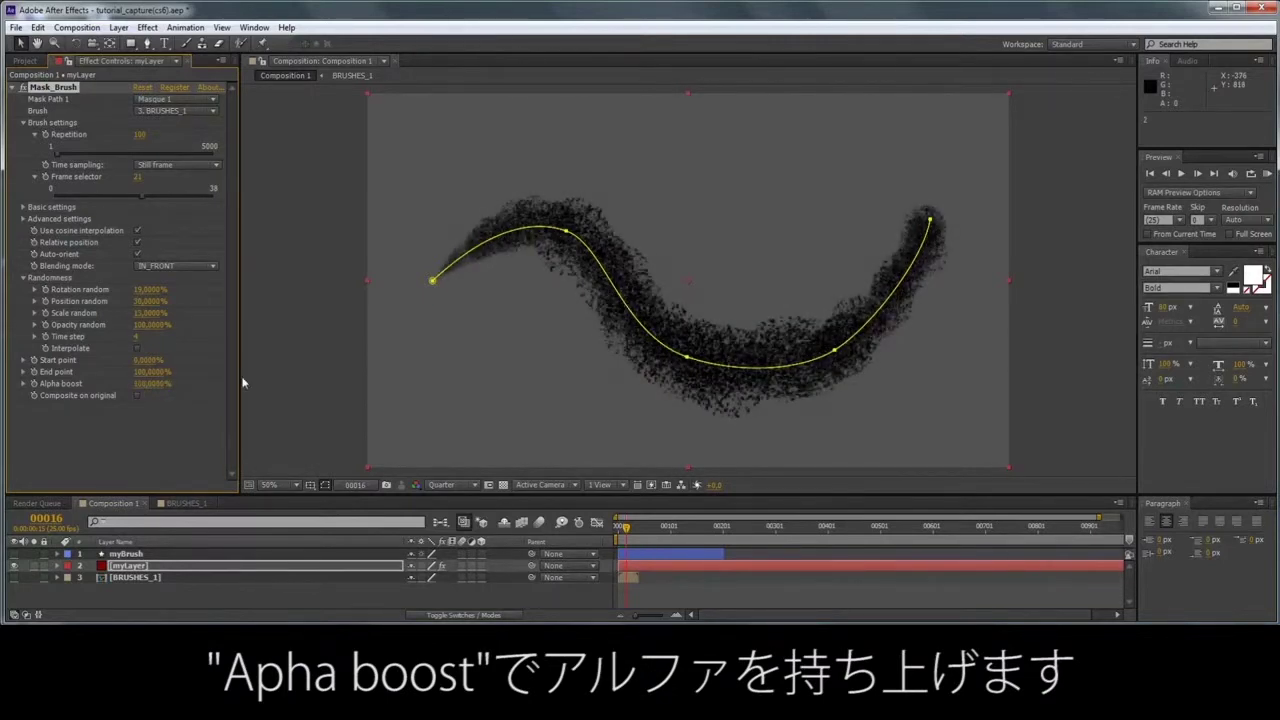
{"action": "key", "text": "space"}
{"action": "key", "text": "space"}
{"action": "left_click", "coordinate": [143, 200]}
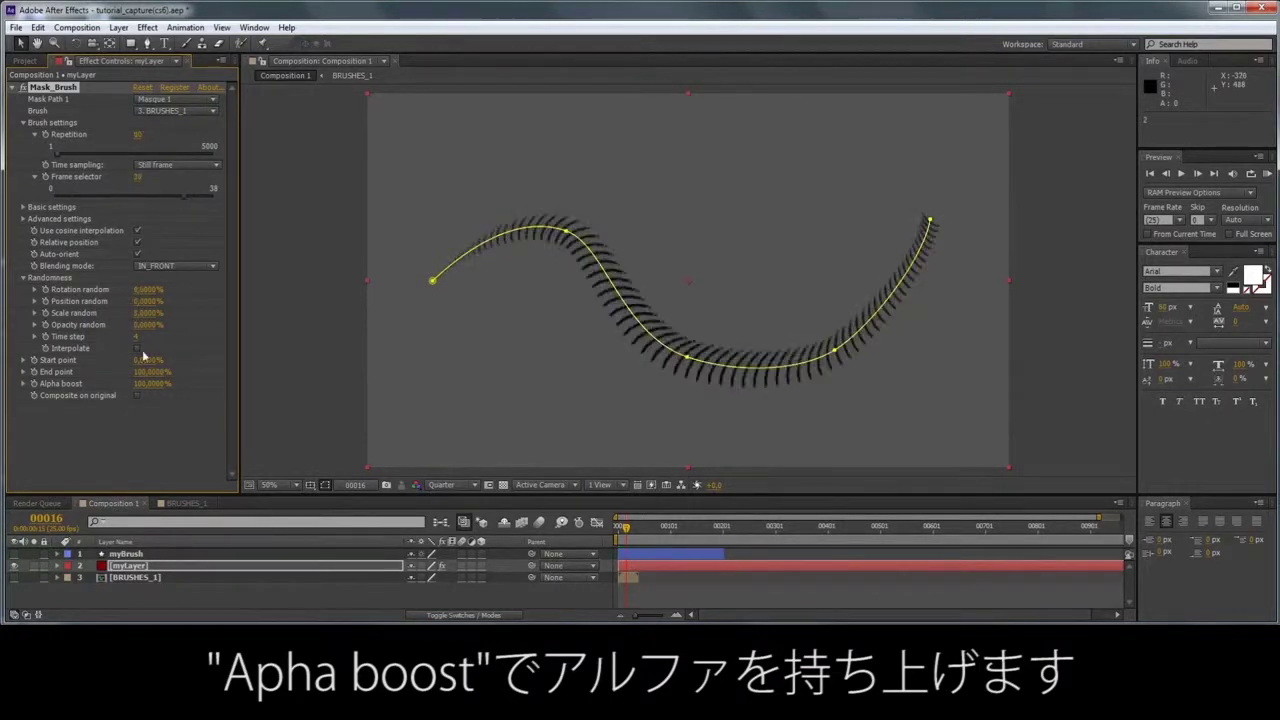
Step: Hide the mask path outline, expand Basic settings, and set preview resolution to Half
{"action": "left_click", "coordinate": [325, 485]}
{"action": "left_click", "coordinate": [23, 207]}
{"action": "left_click", "coordinate": [453, 488]}
{"action": "left_click", "coordinate": [470, 508]}
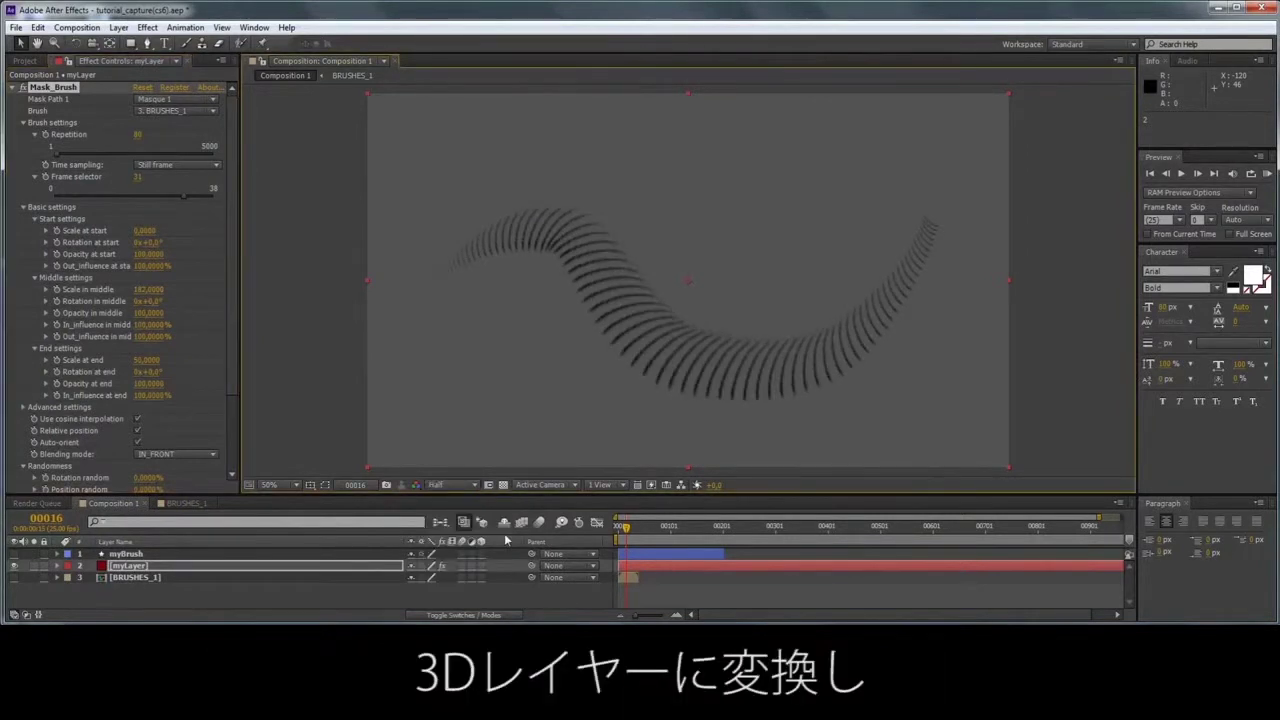
Step: Rotate the strokes mid-path, make myLayer 3D, and add Camera 1
{"action": "left_click_drag", "start_coordinate": [155, 305], "coordinate": [145, 307]}
{"action": "left_click", "coordinate": [481, 567]}
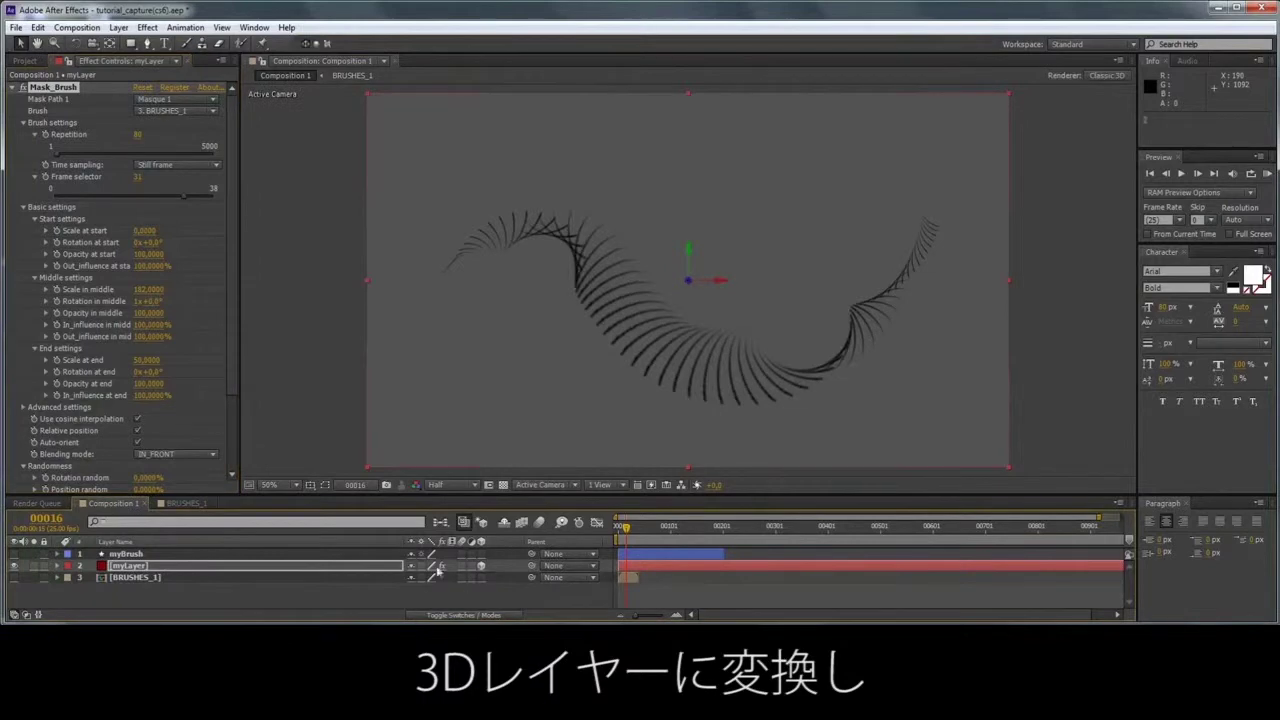
{"action": "left_click", "coordinate": [118, 27]}
{"action": "mouse_move", "coordinate": [130, 37]}
{"action": "left_click", "coordinate": [470, 90]}
{"action": "key", "text": "Return"}
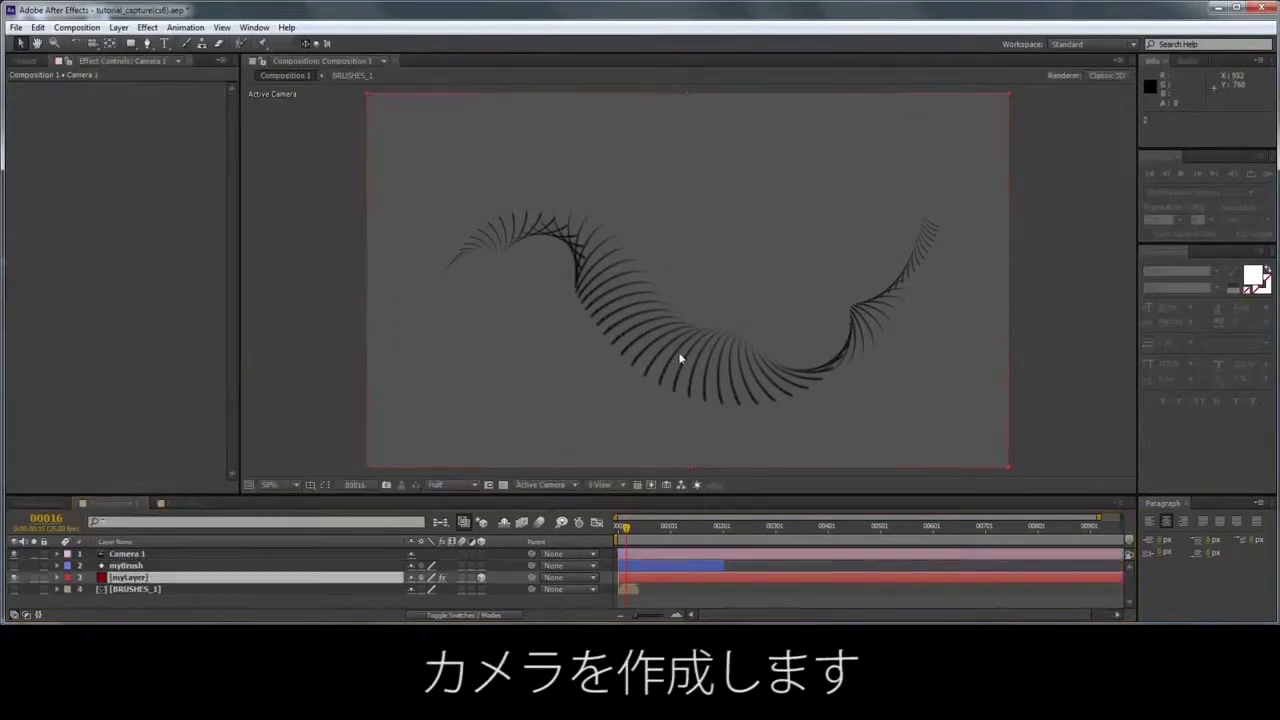
Step: Orbit Camera 1 around the brush stroke from several angles
{"action": "left_click_drag", "start_coordinate": [684, 347], "coordinate": [565, 345]}
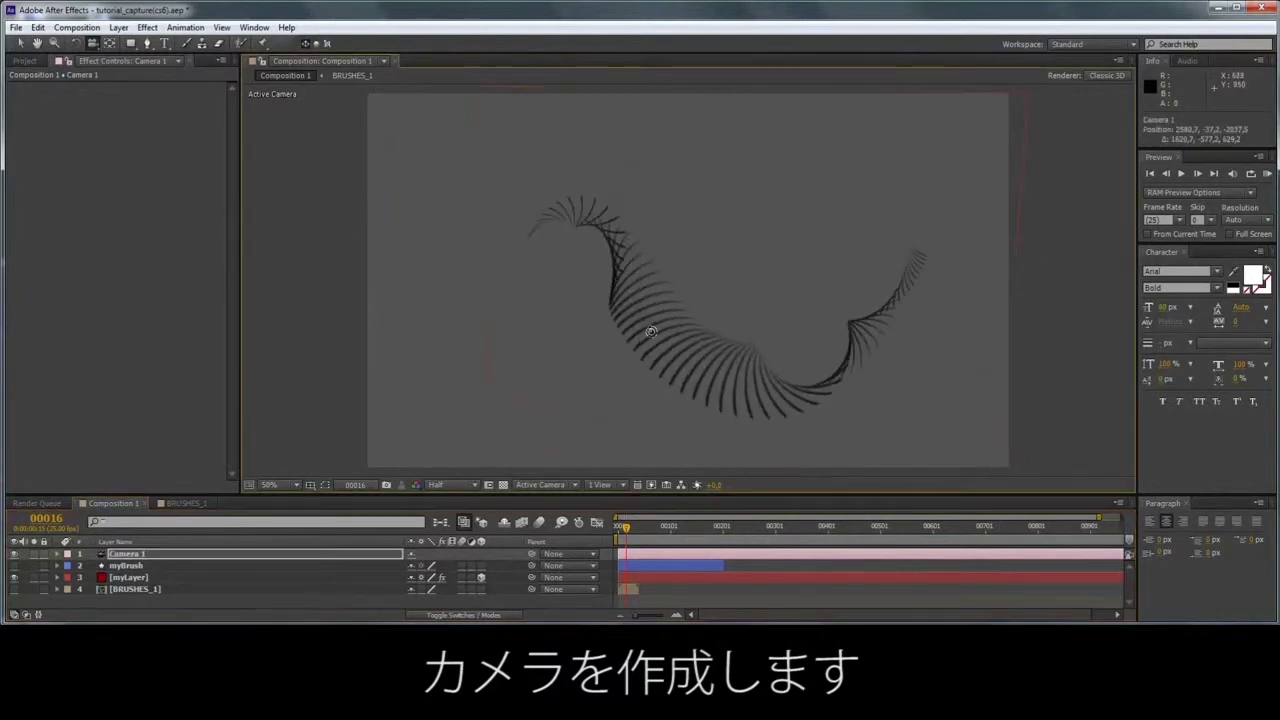
{"action": "left_click_drag", "start_coordinate": [565, 345], "coordinate": [700, 330]}
{"action": "left_click", "coordinate": [130, 577]}
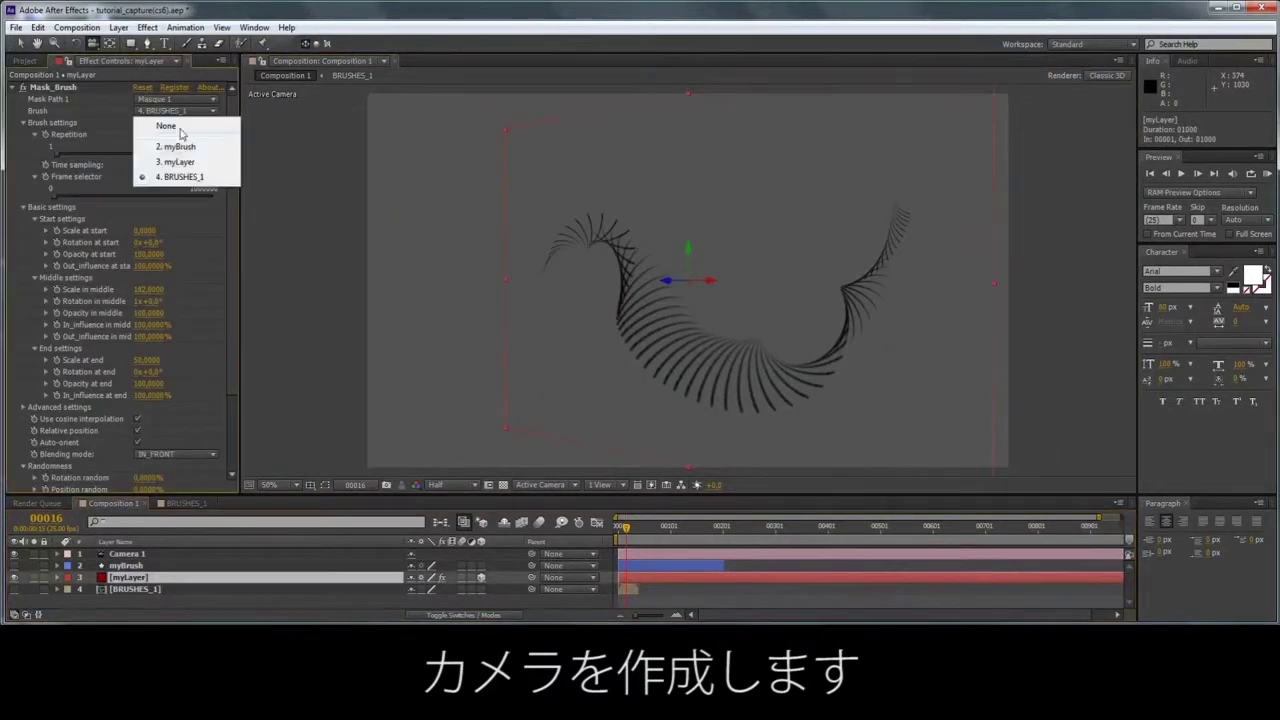
{"action": "left_click_drag", "start_coordinate": [808, 323], "coordinate": [302, 504]}
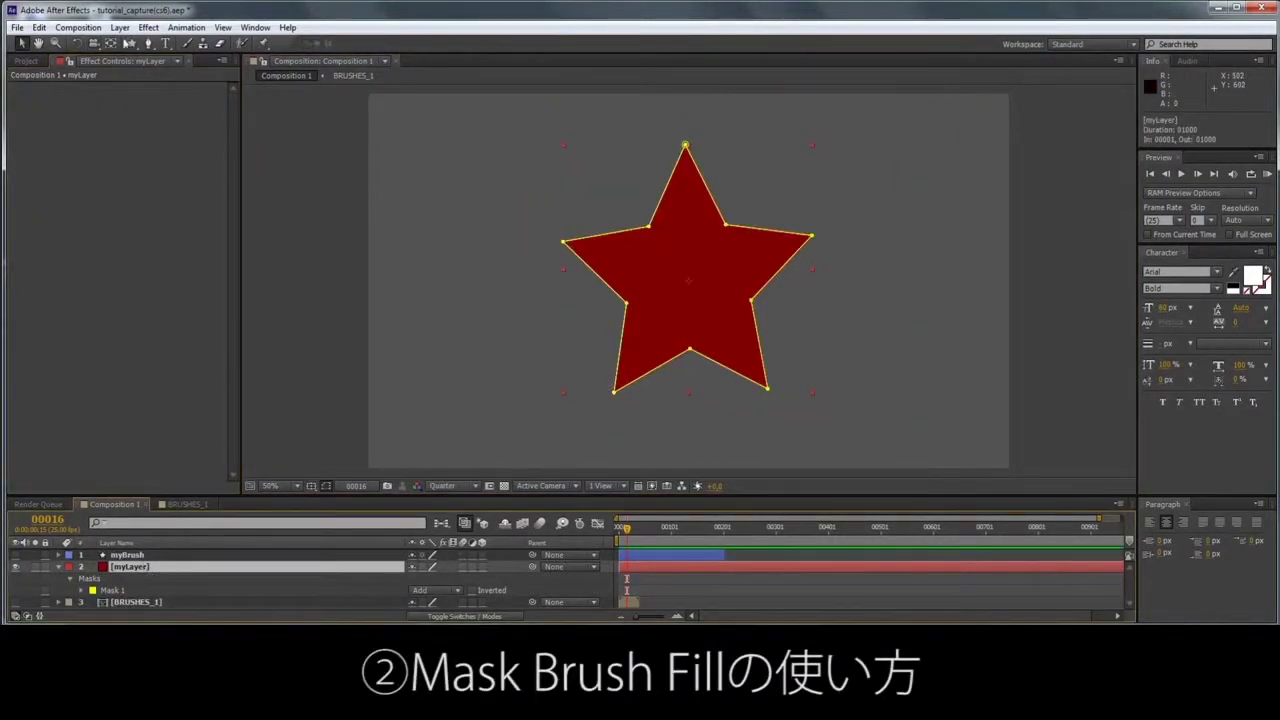
Step: Apply Mask_Brush_Fill to myLayer, filling Mask 1 with the myBrush layer
{"action": "left_click", "coordinate": [149, 28]}
{"action": "mouse_move", "coordinate": [145, 126]}
{"action": "left_click", "coordinate": [263, 157]}
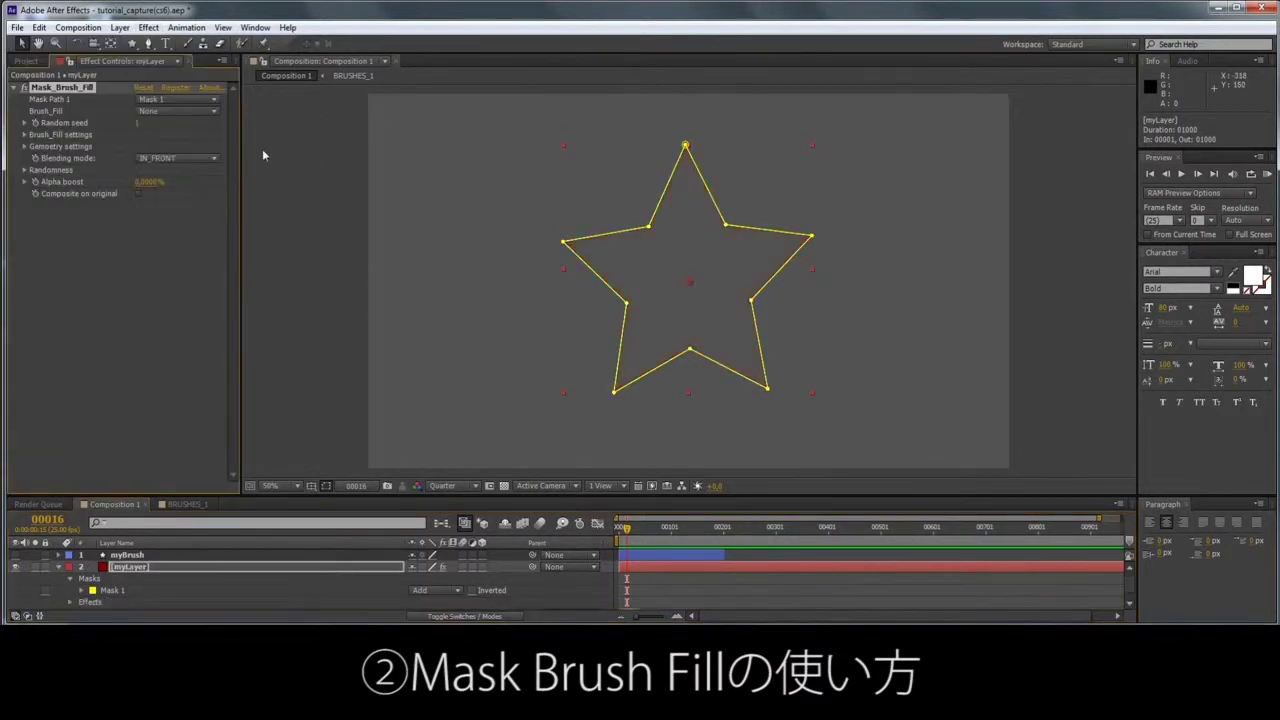
{"action": "left_click", "coordinate": [175, 104]}
{"action": "left_click", "coordinate": [185, 134]}
{"action": "left_click", "coordinate": [189, 112]}
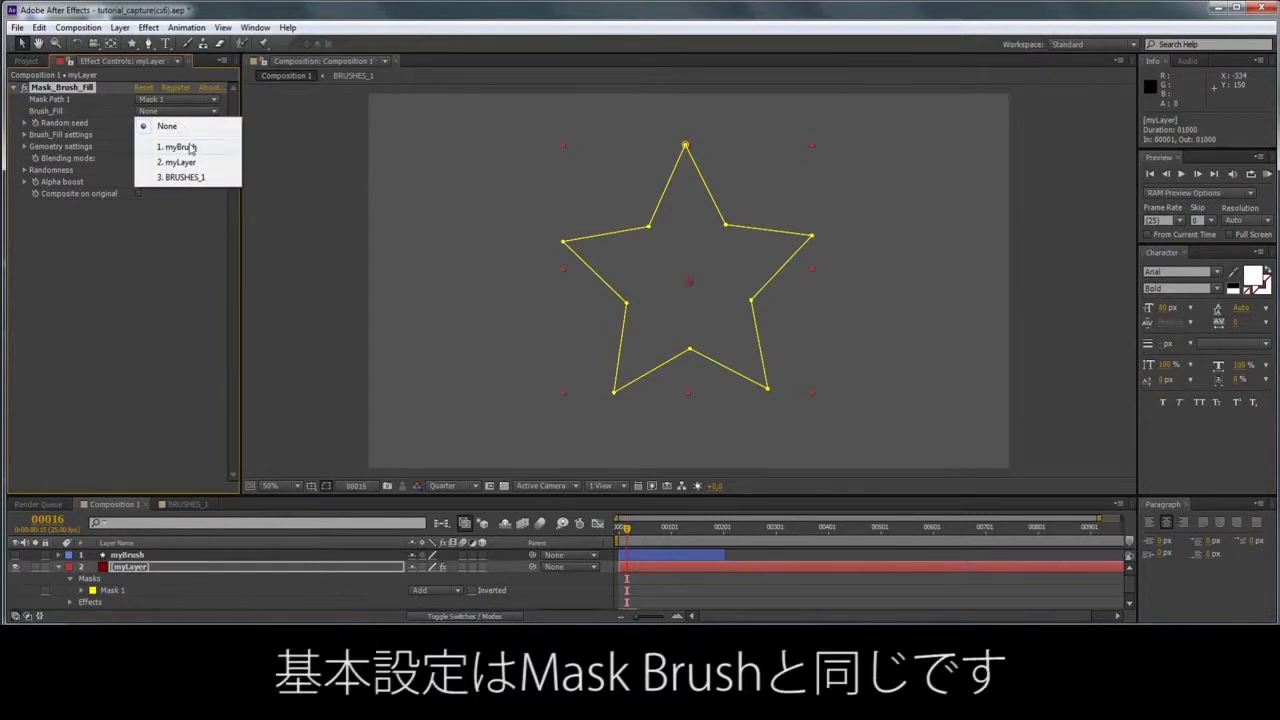
{"action": "left_click", "coordinate": [181, 147]}
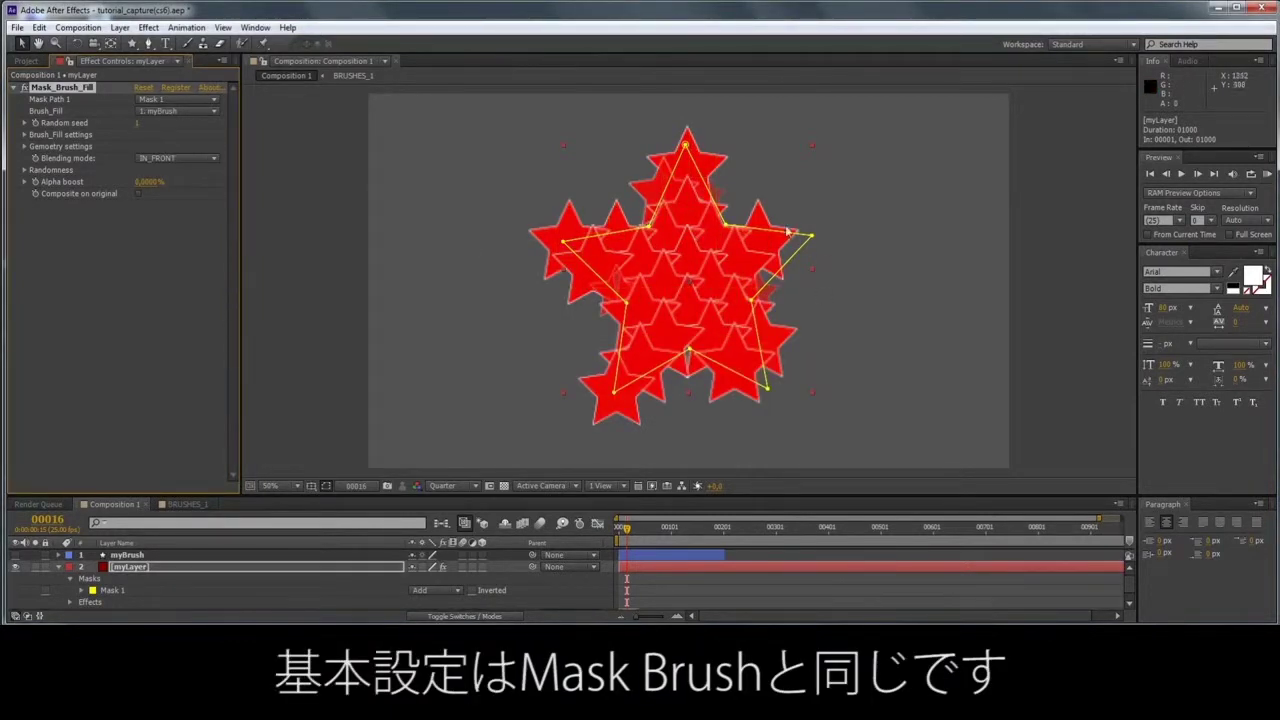
Step: Adjust the star Distance and try random brush frames before returning to a single still frame
{"action": "left_click", "coordinate": [24, 136]}
{"action": "left_click_drag", "start_coordinate": [141, 151], "coordinate": [117, 160]}
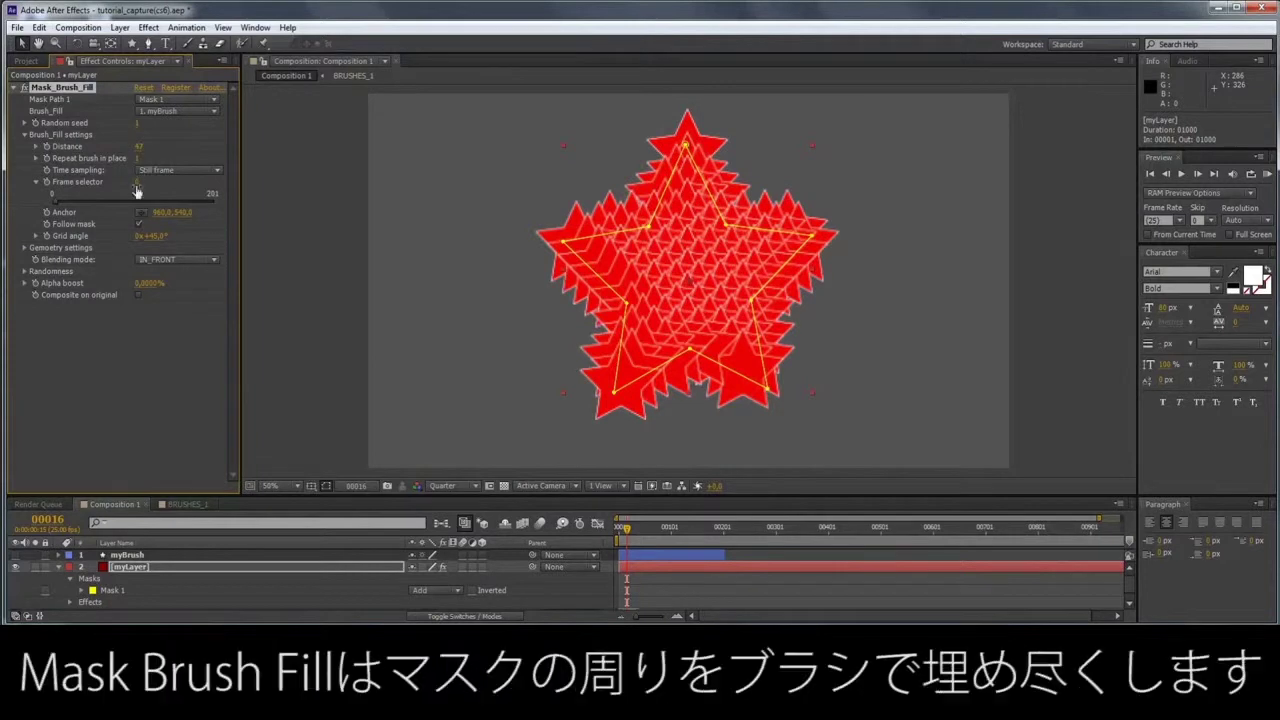
{"action": "left_click", "coordinate": [156, 172]}
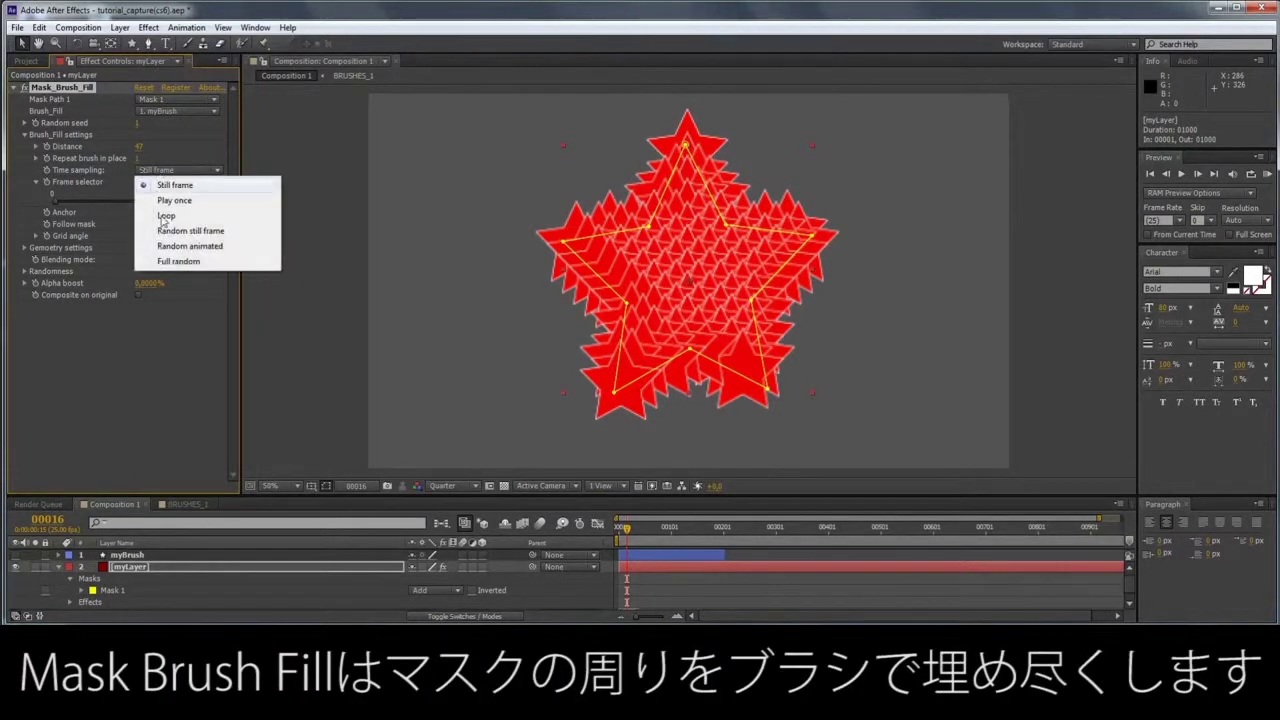
{"action": "left_click", "coordinate": [178, 261]}
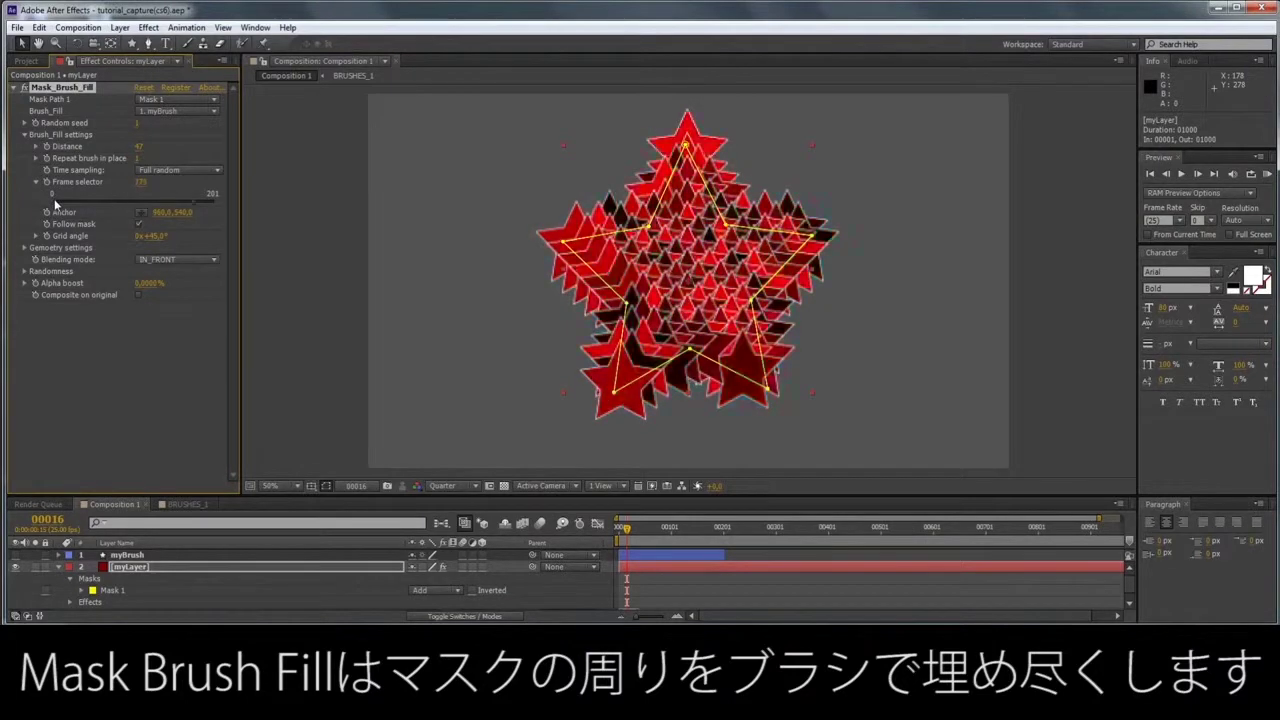
{"action": "left_click", "coordinate": [162, 172]}
{"action": "left_click", "coordinate": [174, 186]}
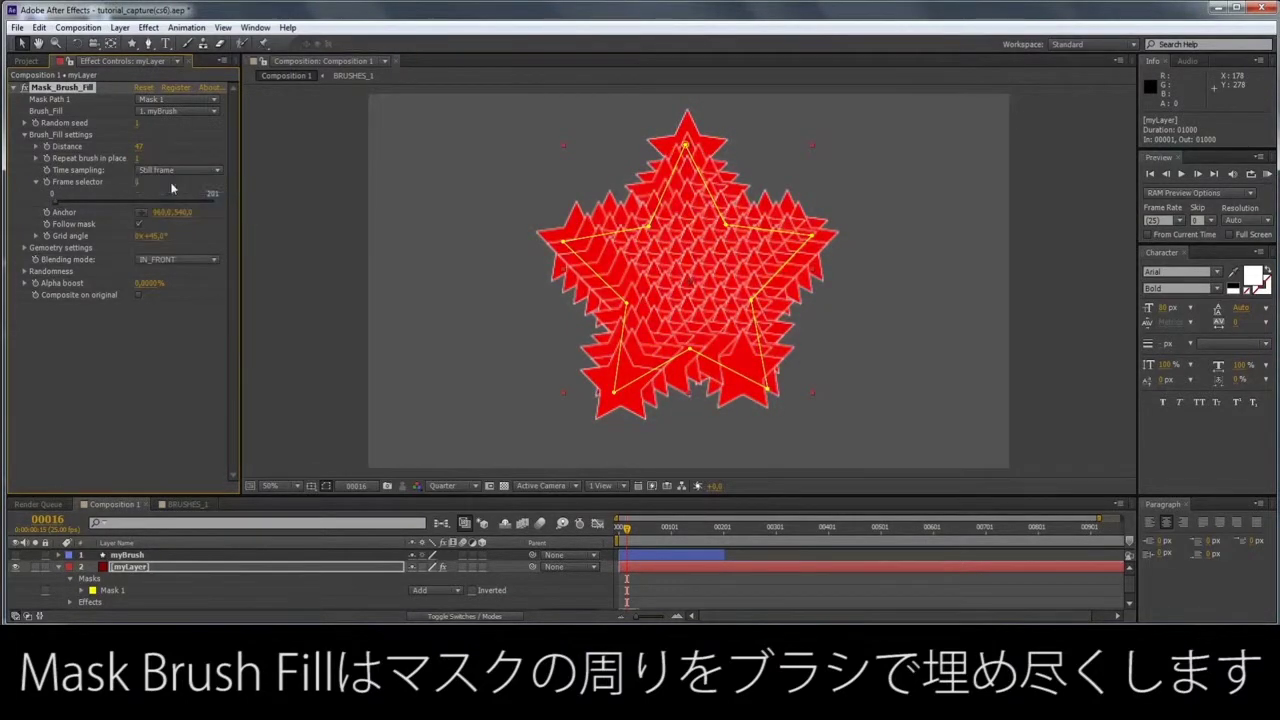
Step: Shift the pattern anchor, tighten spacing, tilt the grid to 18°, and re-enable Follow mask
{"action": "left_click", "coordinate": [140, 223]}
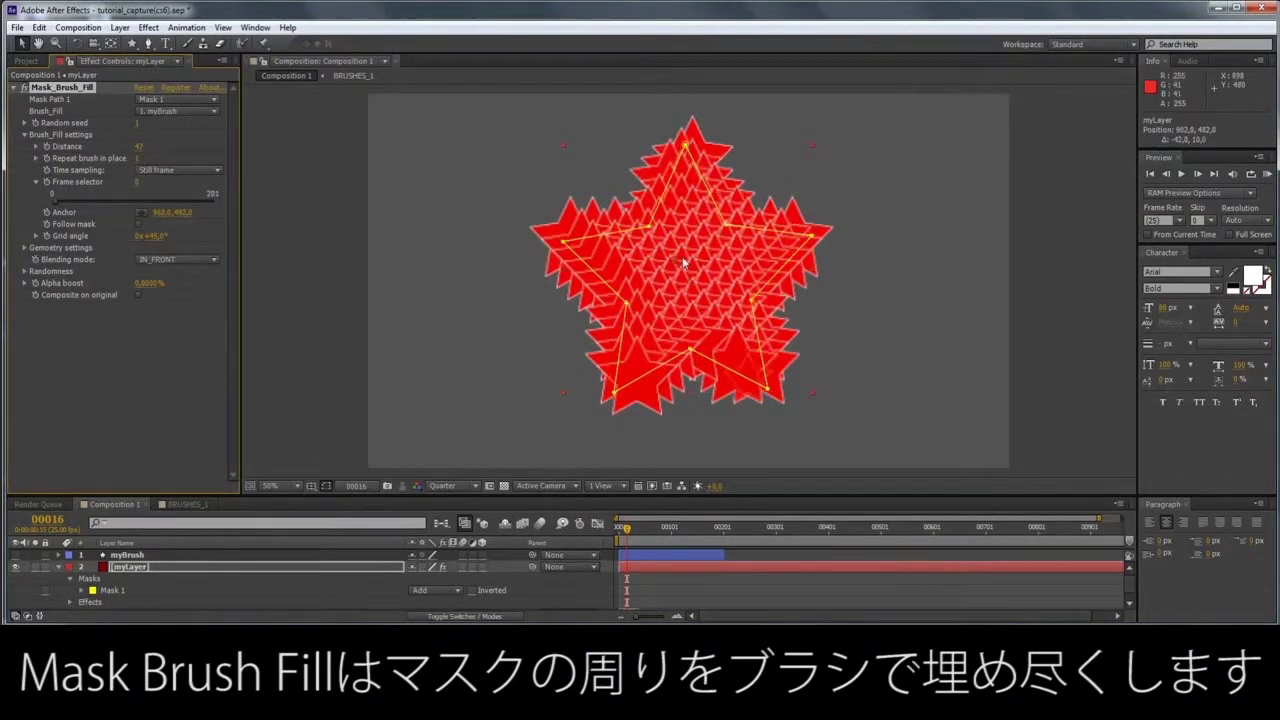
{"action": "left_click_drag", "start_coordinate": [688, 280], "coordinate": [683, 262]}
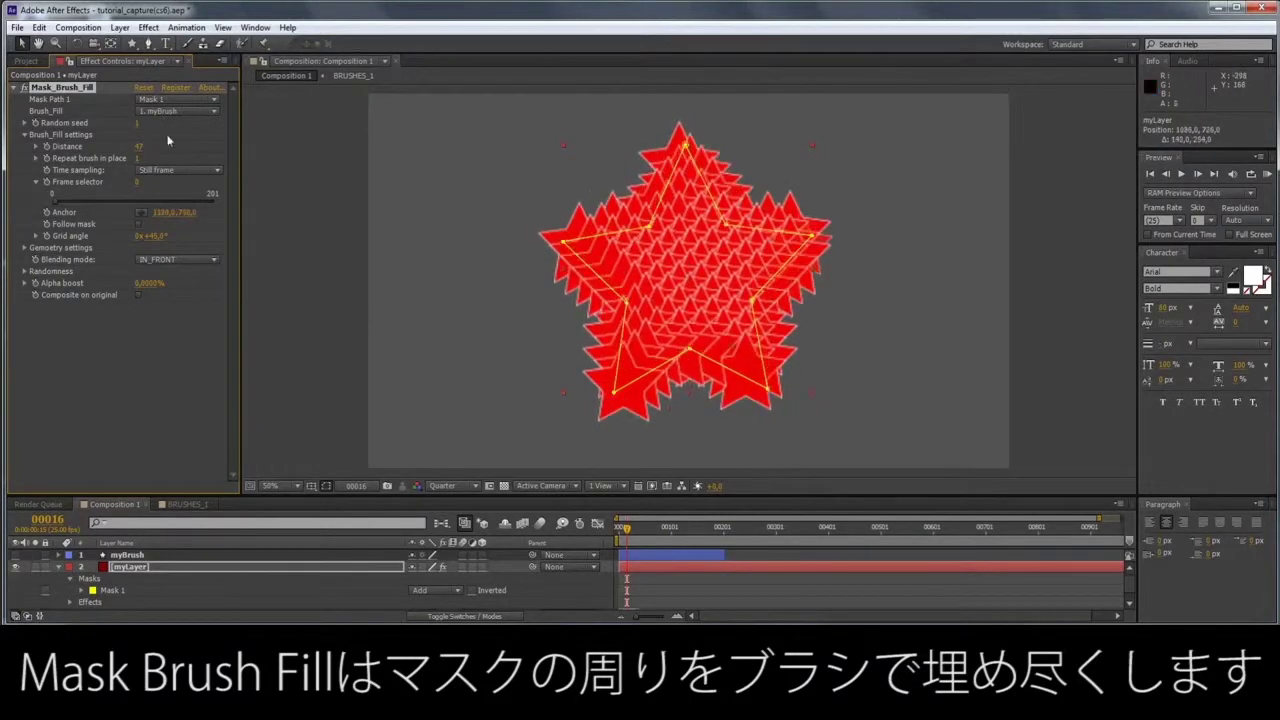
{"action": "left_click_drag", "start_coordinate": [138, 147], "coordinate": [150, 150]}
{"action": "mouse_move", "coordinate": [806, 414]}
{"action": "left_mouse_down"}
{"action": "mouse_move", "coordinate": [735, 350]}
{"action": "mouse_move", "coordinate": [763, 286]}
{"action": "left_mouse_up"}
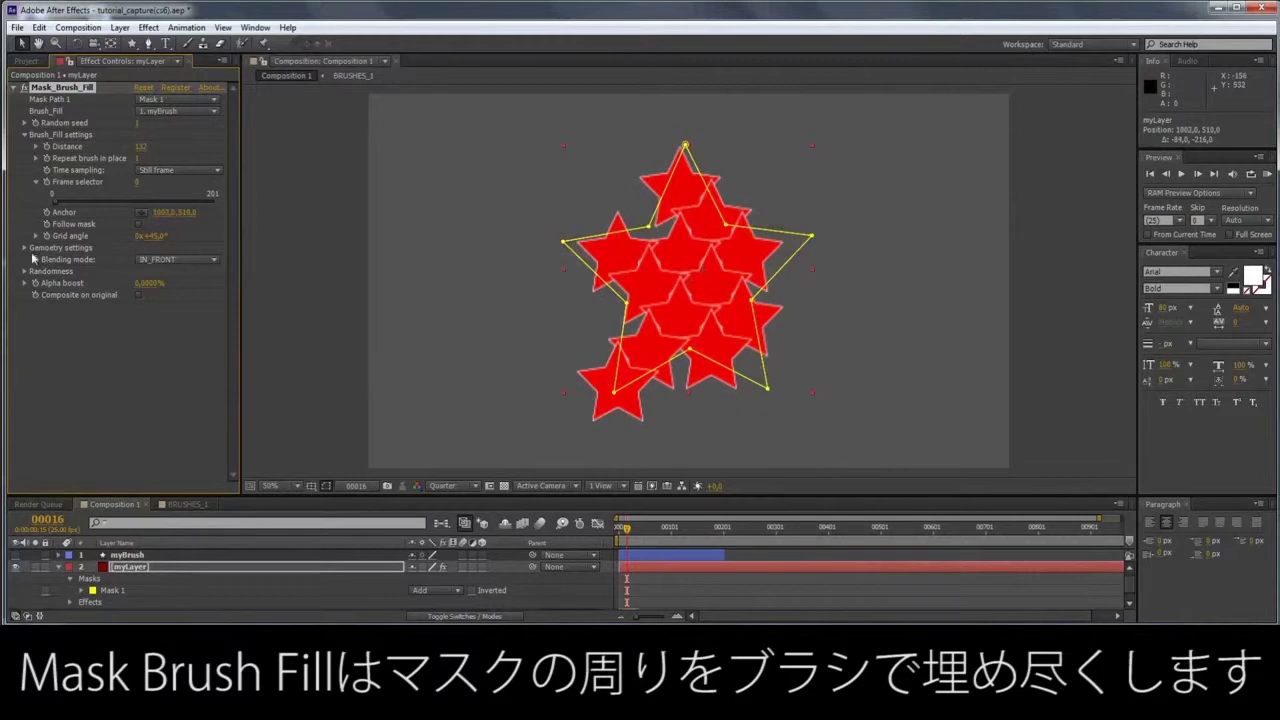
{"action": "left_click_drag", "start_coordinate": [150, 236], "coordinate": [150, 244]}
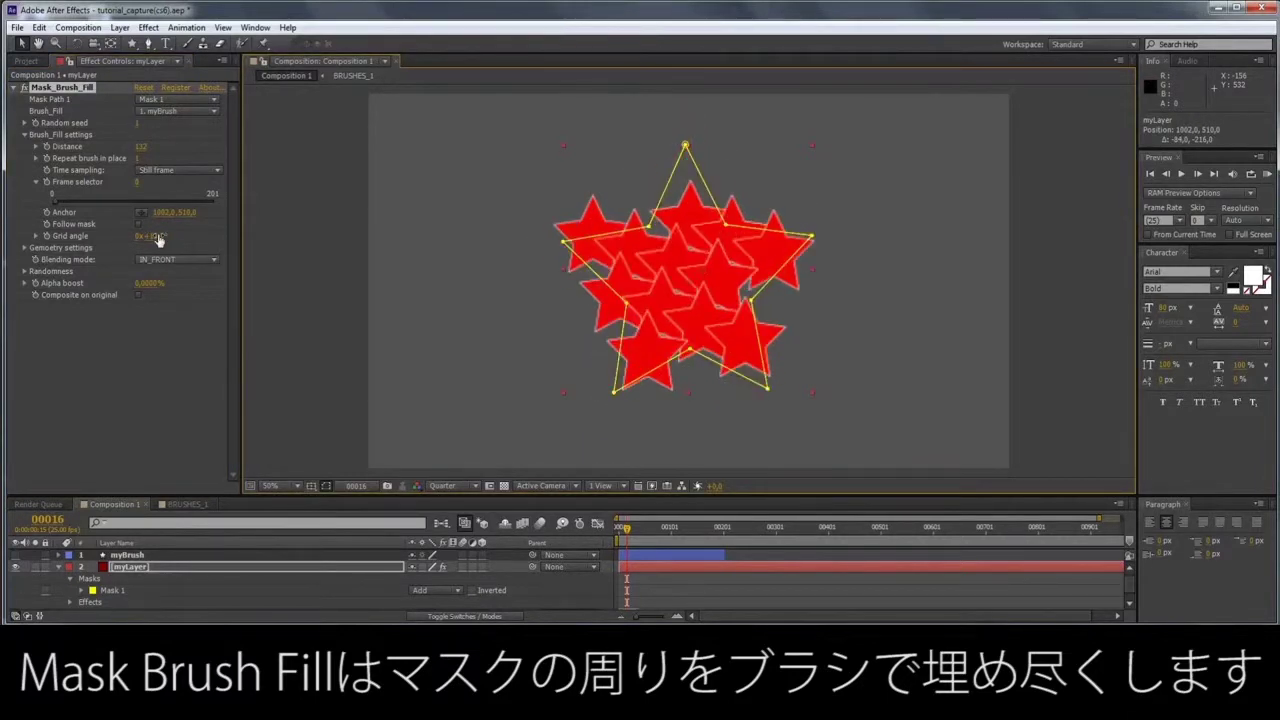
{"action": "left_click_drag", "start_coordinate": [140, 147], "coordinate": [108, 160]}
{"action": "left_click", "coordinate": [139, 224]}
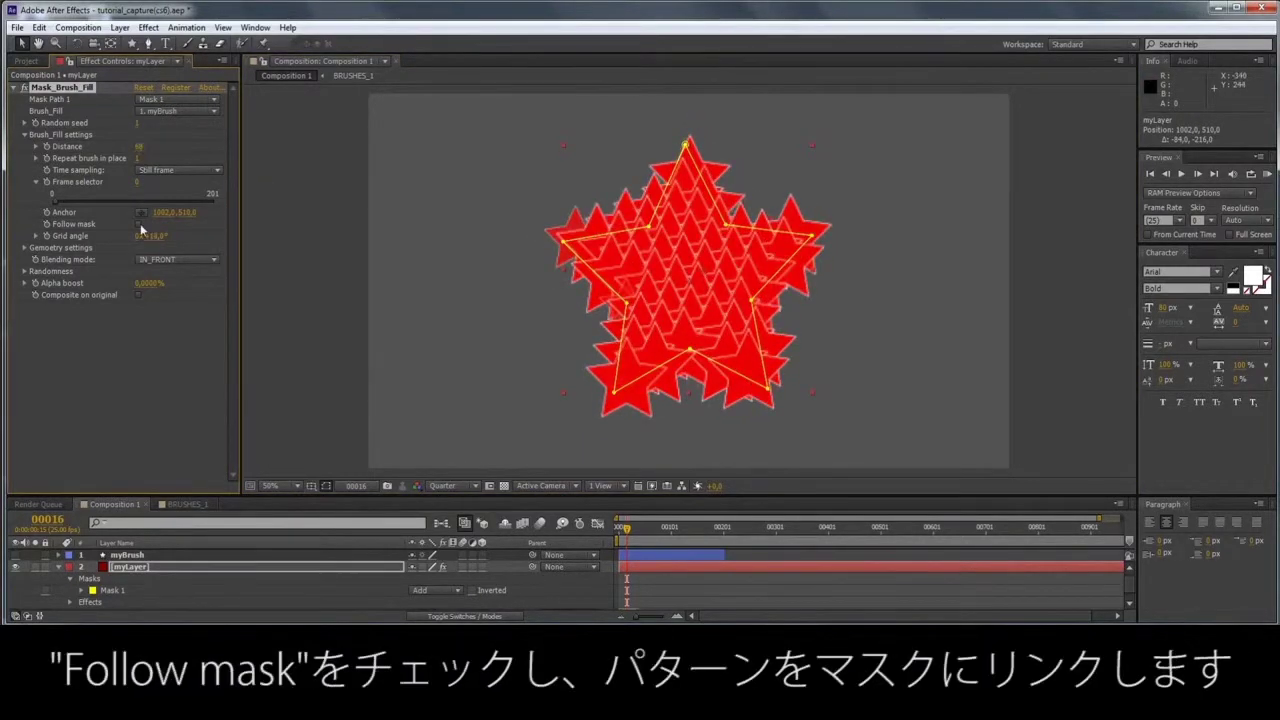
Step: Move the star mask right, then left and down, checking the pattern follows with Follow mask on
{"action": "double_click", "coordinate": [812, 237]}
{"action": "mouse_move", "coordinate": [678, 263]}
{"action": "left_mouse_down"}
{"action": "mouse_move", "coordinate": [726, 263]}
{"action": "mouse_move", "coordinate": [686, 263]}
{"action": "left_mouse_up"}
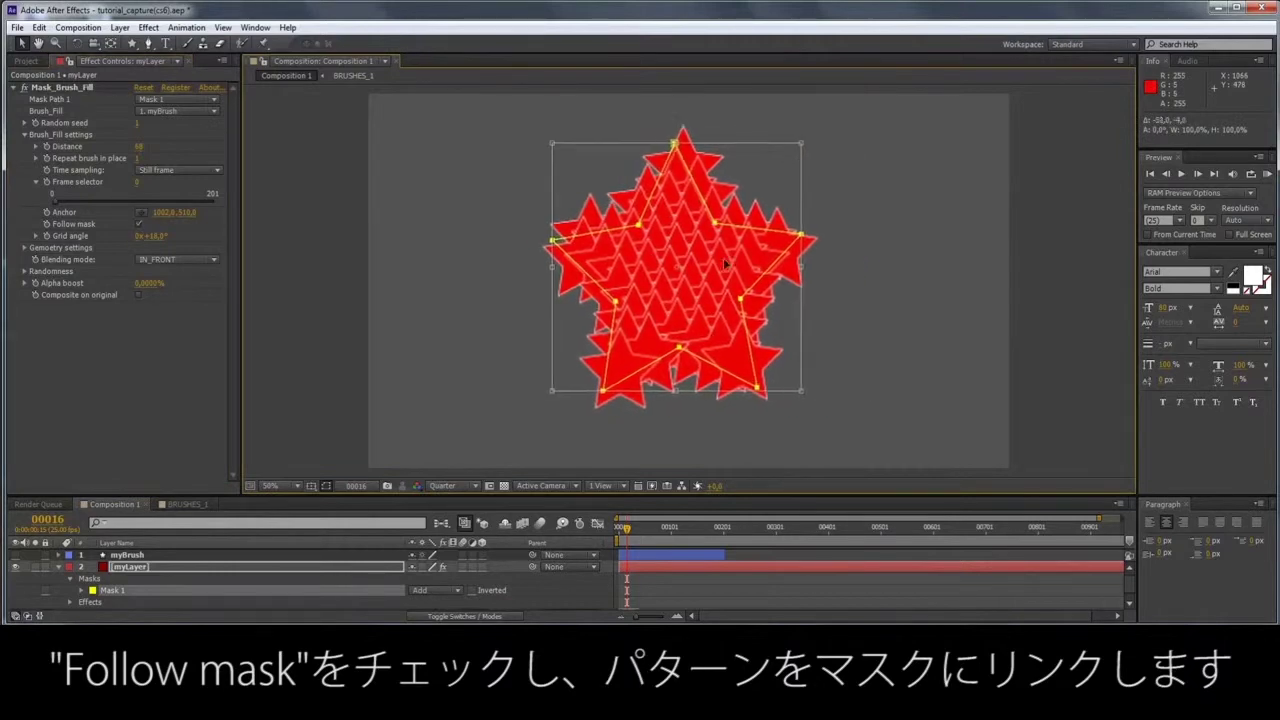
{"action": "key", "text": "Return"}
{"action": "left_click", "coordinate": [139, 224]}
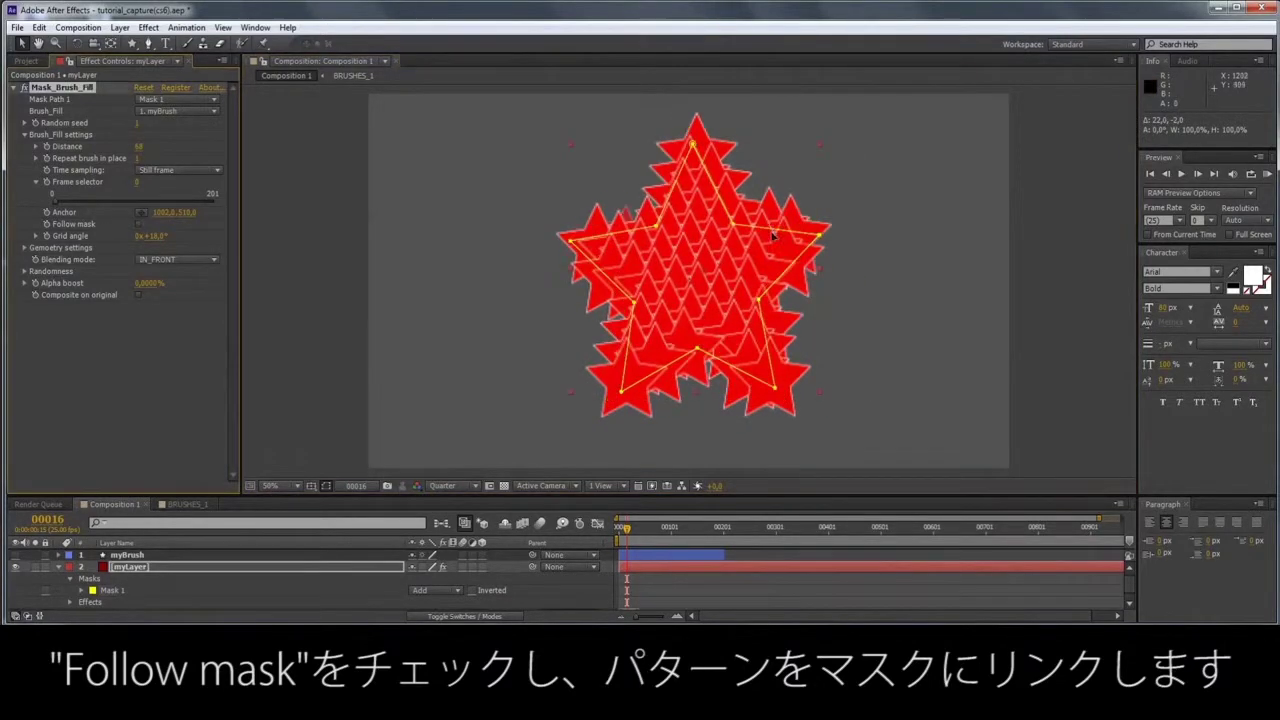
{"action": "double_click", "coordinate": [769, 257]}
{"action": "left_click_drag", "start_coordinate": [772, 257], "coordinate": [743, 284]}
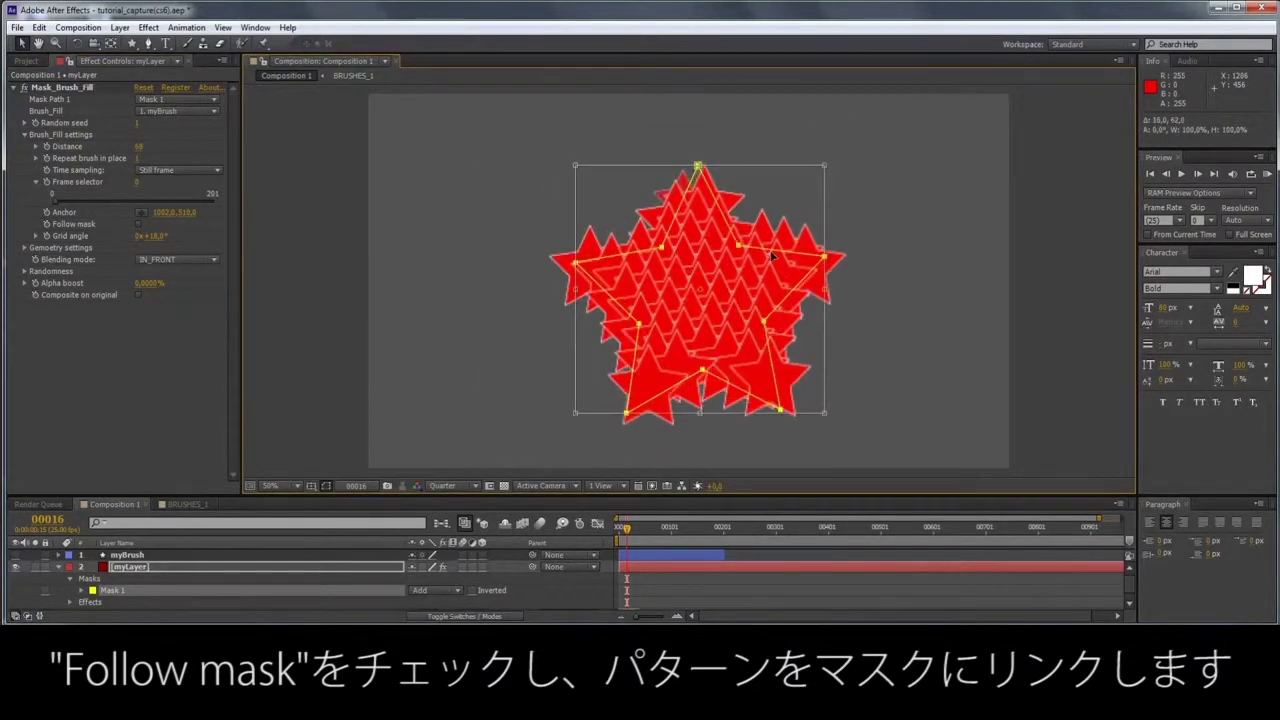
{"action": "key", "text": "Return"}
{"action": "left_click", "coordinate": [139, 224]}
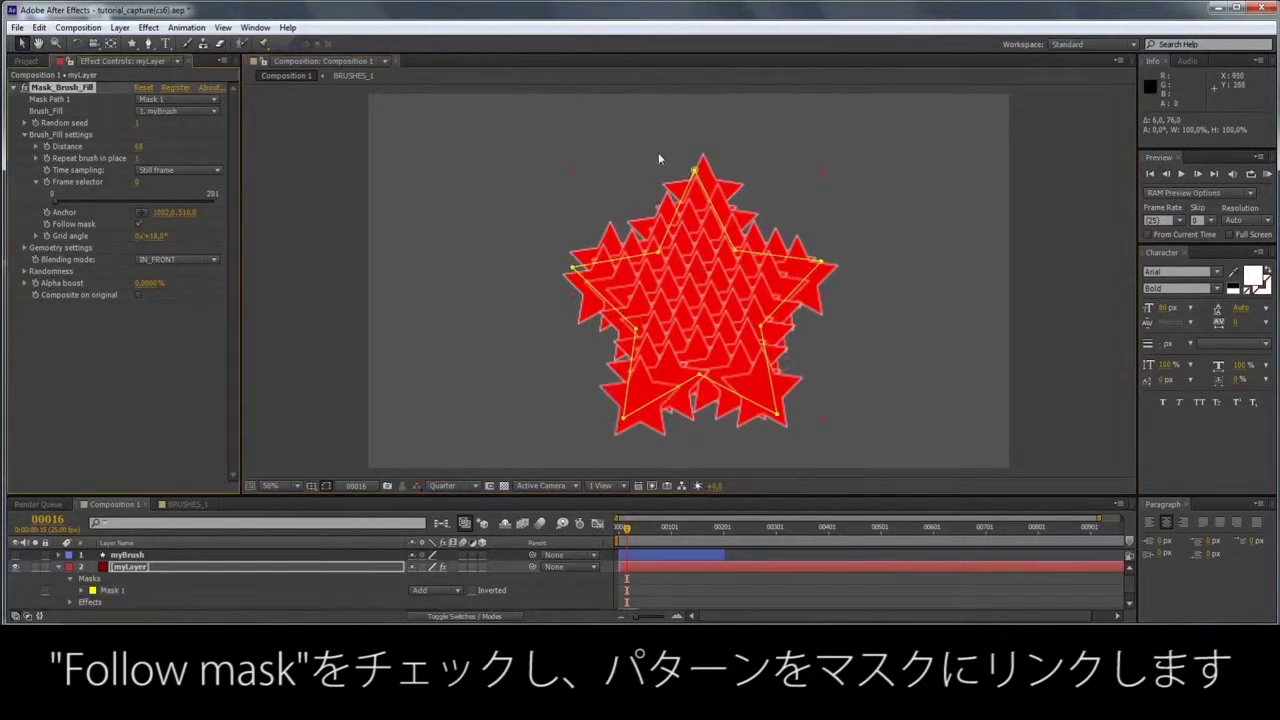
{"action": "left_click", "coordinate": [24, 135]}
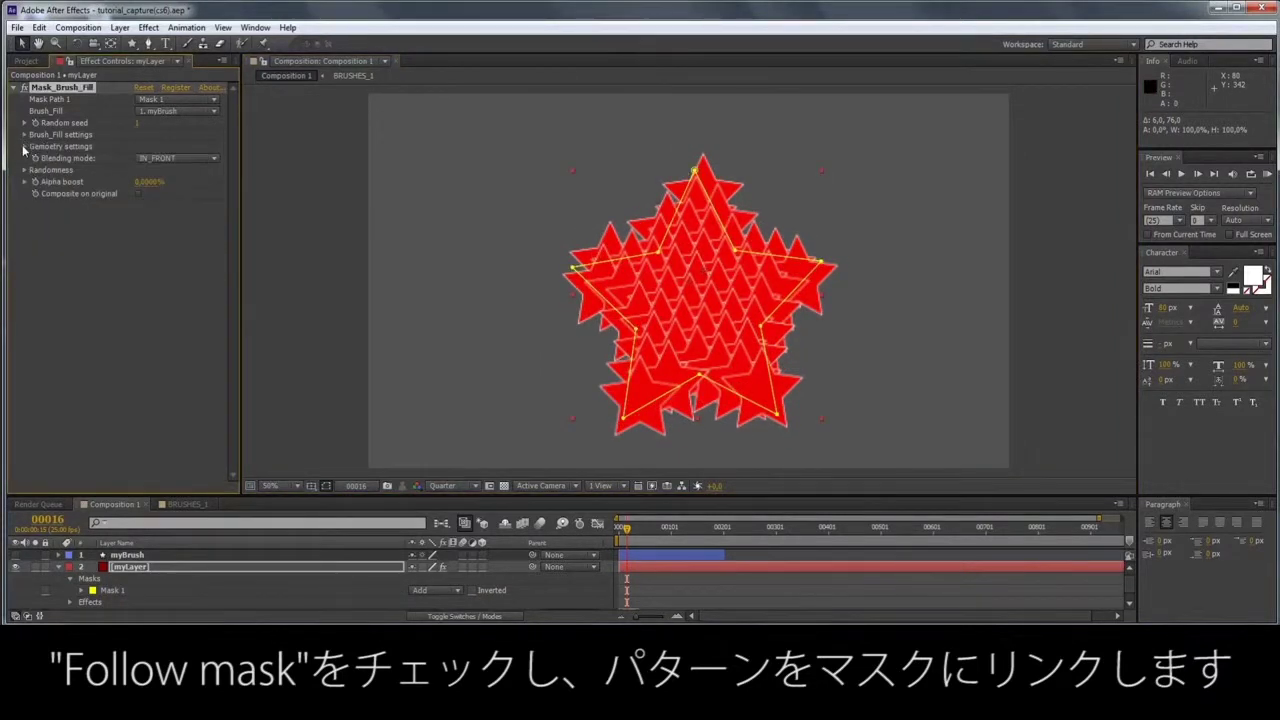
Step: In Geometry, adjust the brush stars' scale, rotation and opacity
{"action": "left_click", "coordinate": [24, 147]}
{"action": "left_click_drag", "start_coordinate": [150, 165], "coordinate": [150, 166]}
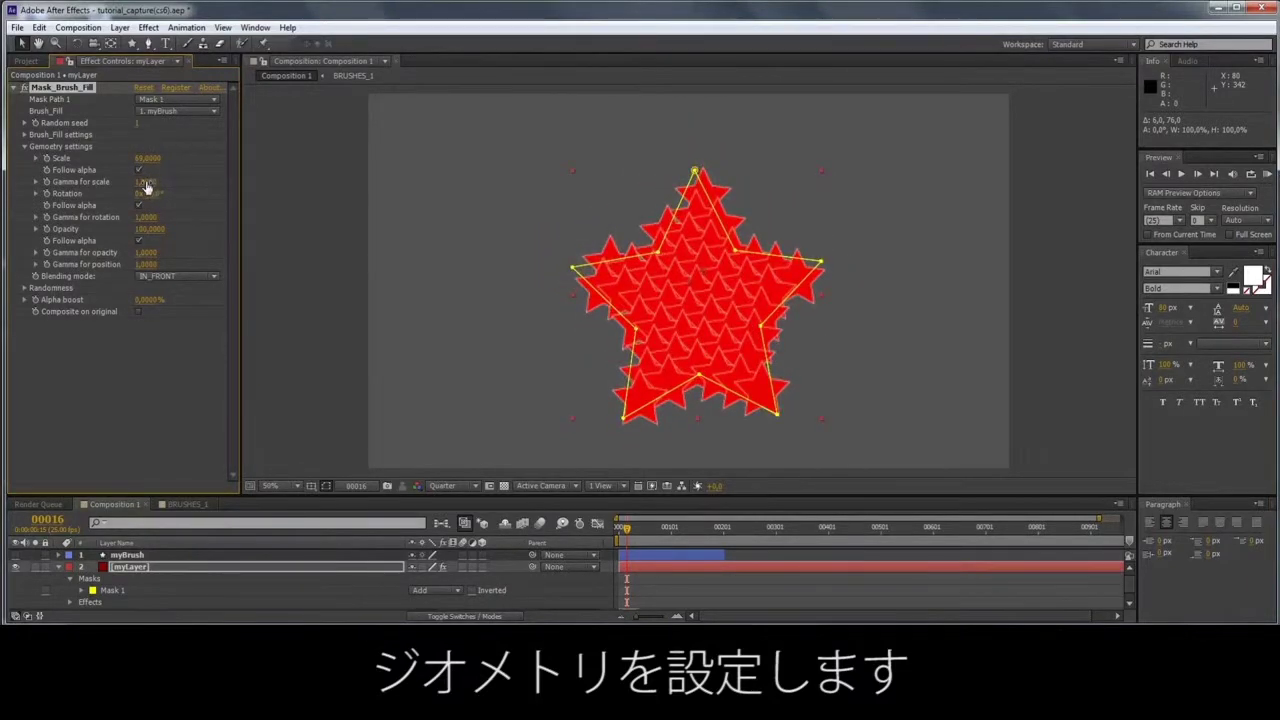
{"action": "left_click_drag", "start_coordinate": [153, 202], "coordinate": [150, 200]}
{"action": "left_click_drag", "start_coordinate": [148, 232], "coordinate": [149, 233]}
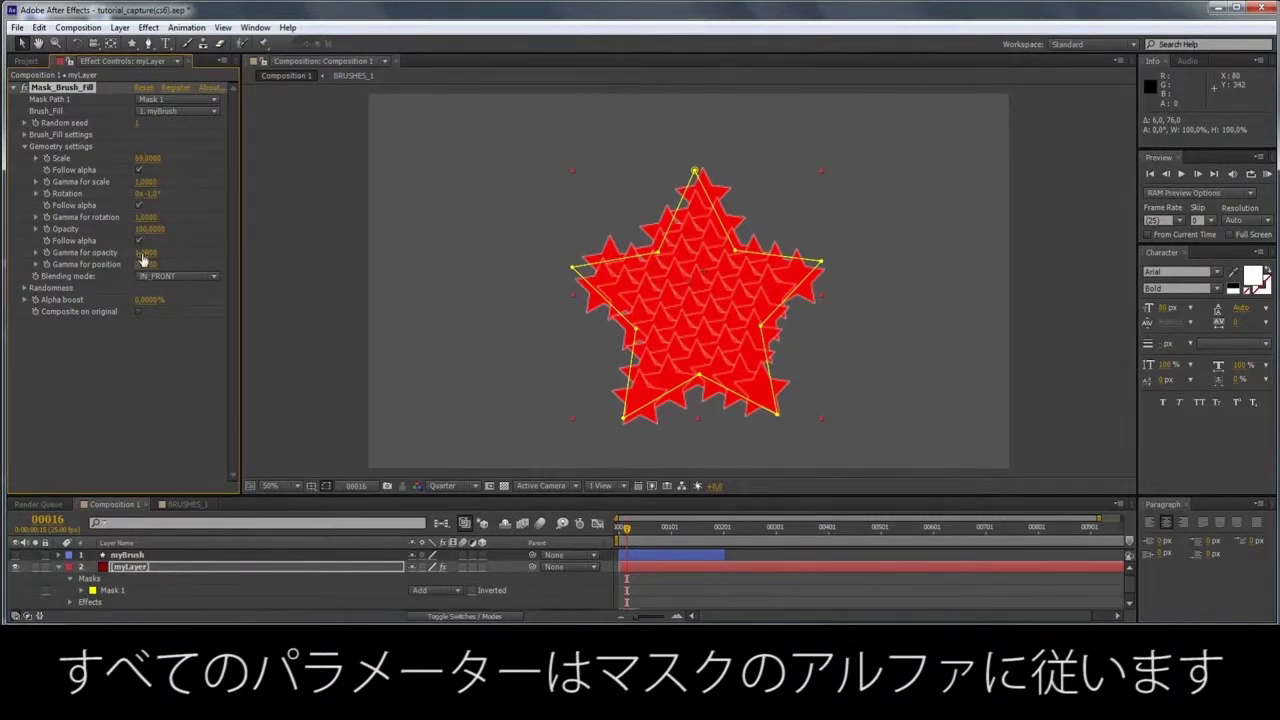
Step: Set Gamma for opacity and Gamma for position to 1, then reveal the mask feather property
{"action": "type", "text": "1"}
{"action": "key", "text": "shift+Tab"}
{"action": "type", "text": "1"}
{"action": "key", "text": "Return"}
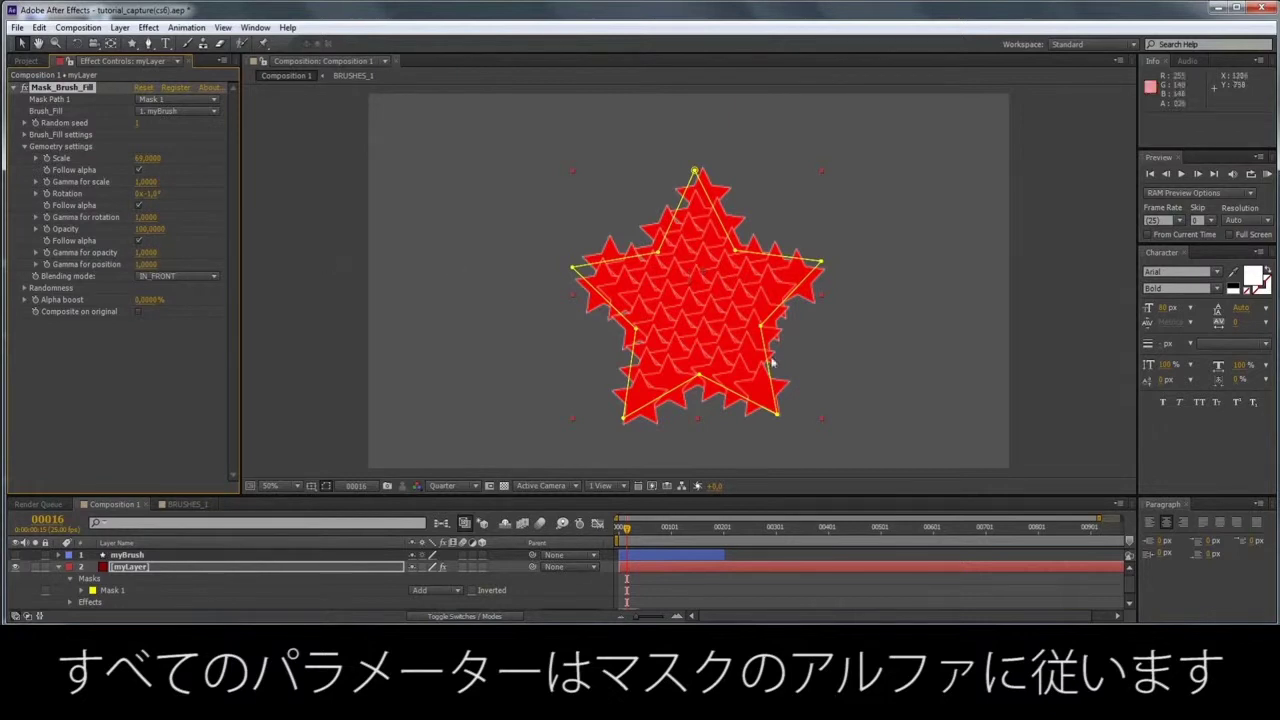
{"action": "key", "text": "ctrl+grave"}
{"action": "key", "text": "m"}
{"action": "key", "text": "shift+f"}
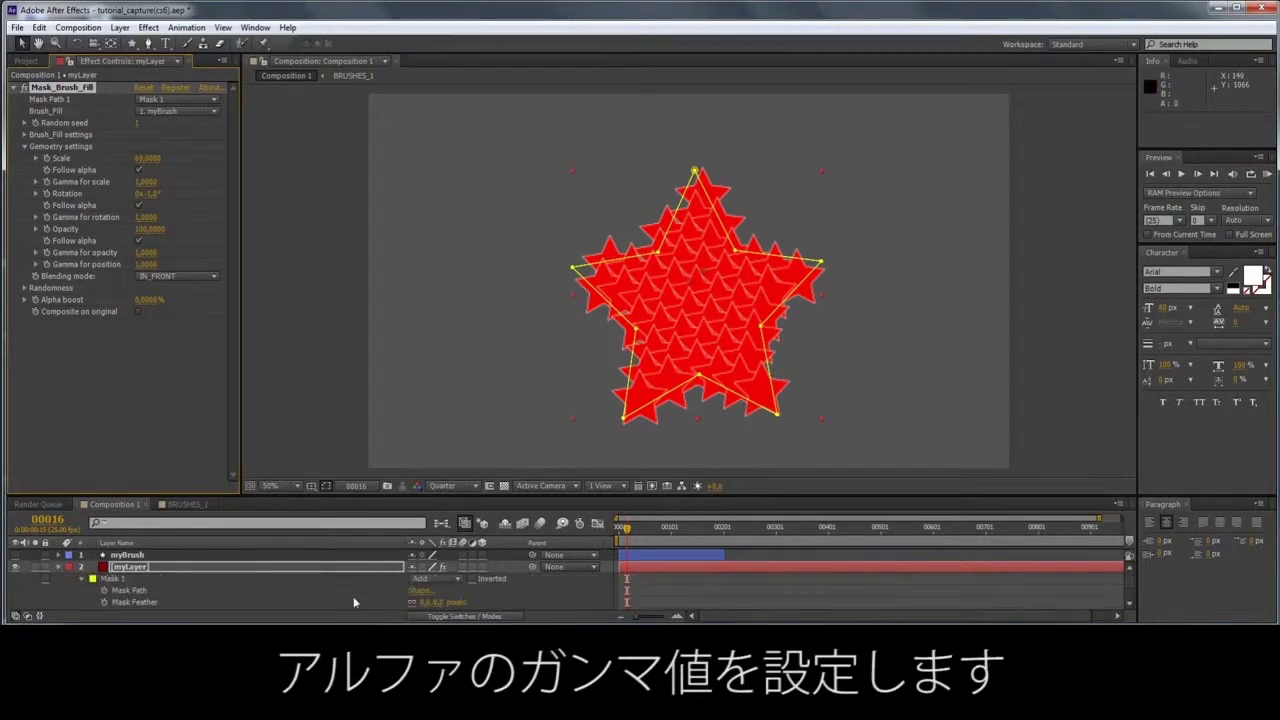
Step: Feather the star mask's edges, trying and undoing a mask move
{"action": "left_click_drag", "start_coordinate": [419, 603], "coordinate": [424, 608]}
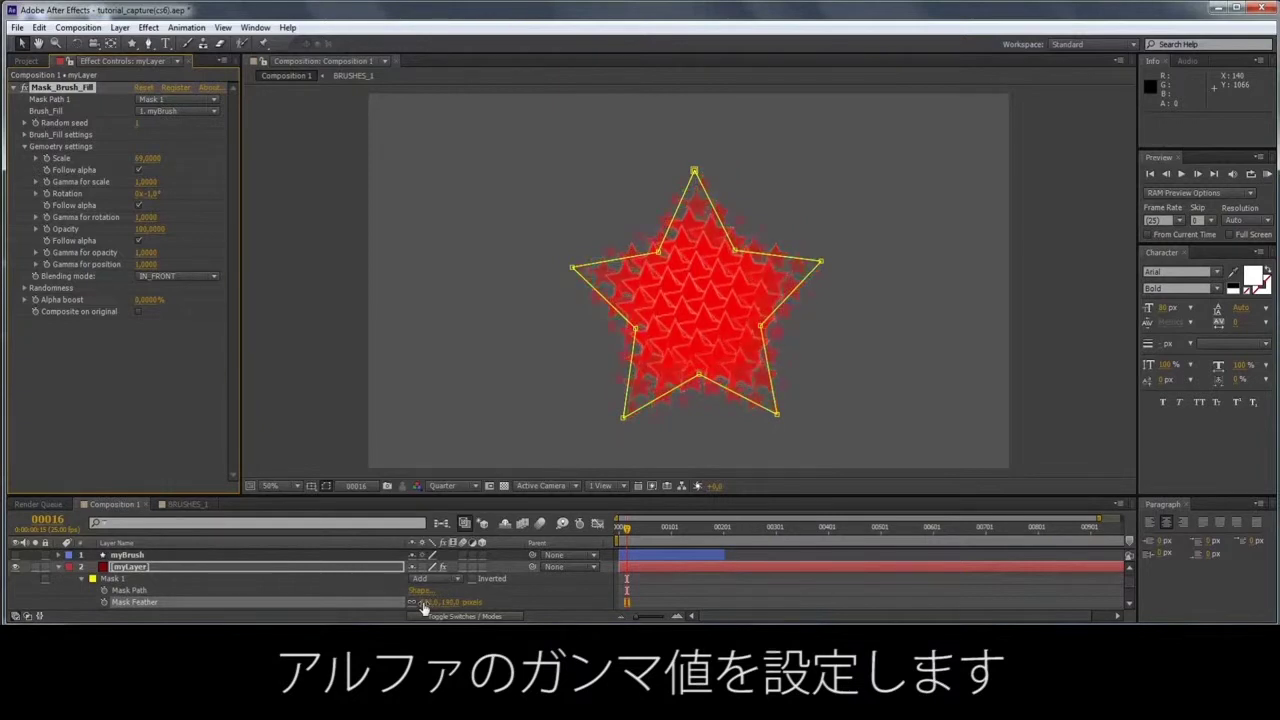
{"action": "key", "text": "ctrl+t"}
{"action": "left_click_drag", "start_coordinate": [731, 325], "coordinate": [725, 281]}
{"action": "key", "text": "ctrl+z"}
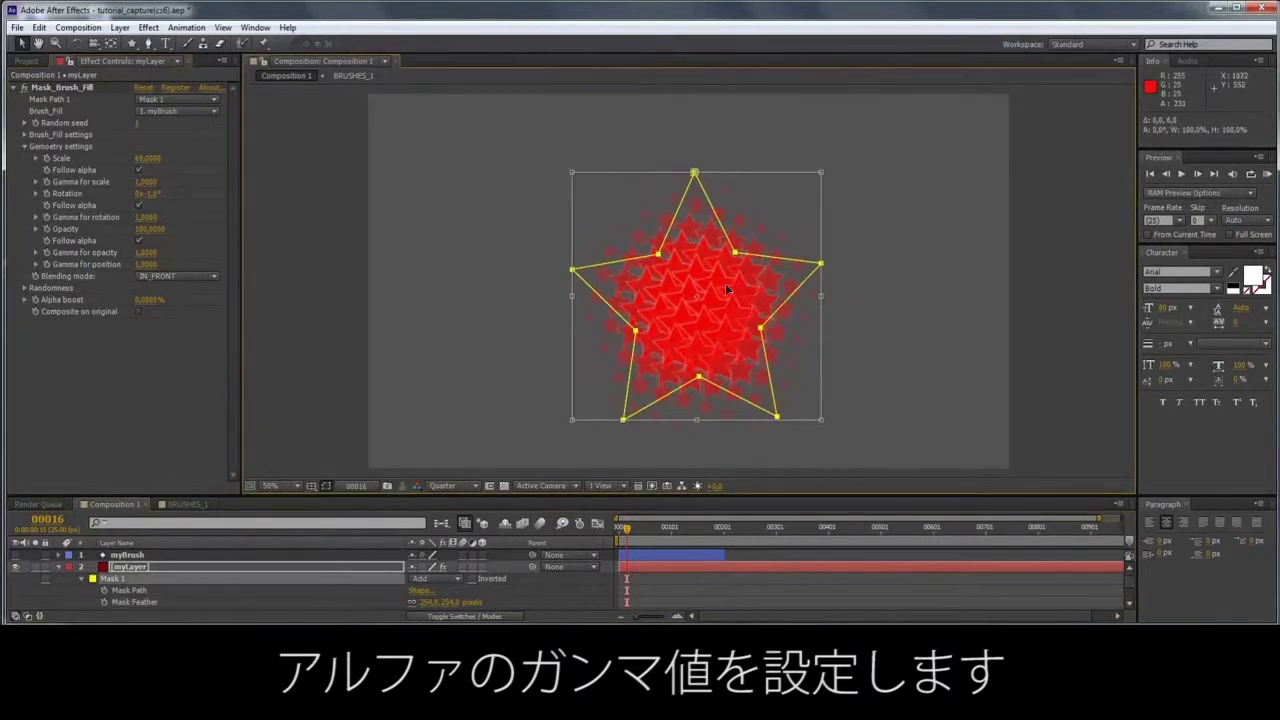
{"action": "key", "text": "Return"}
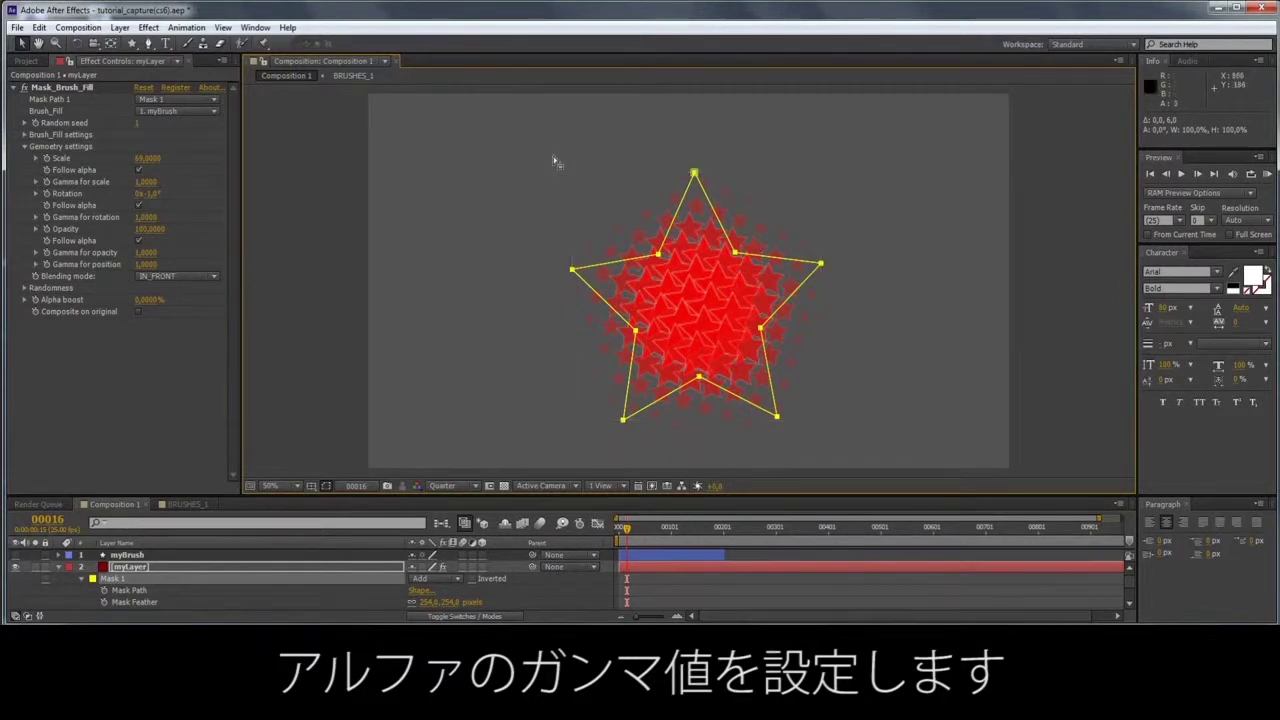
Step: Make star scale follow the mask alpha with Gamma for scale 0.33, and reduce the mask feather
{"action": "left_click", "coordinate": [139, 171]}
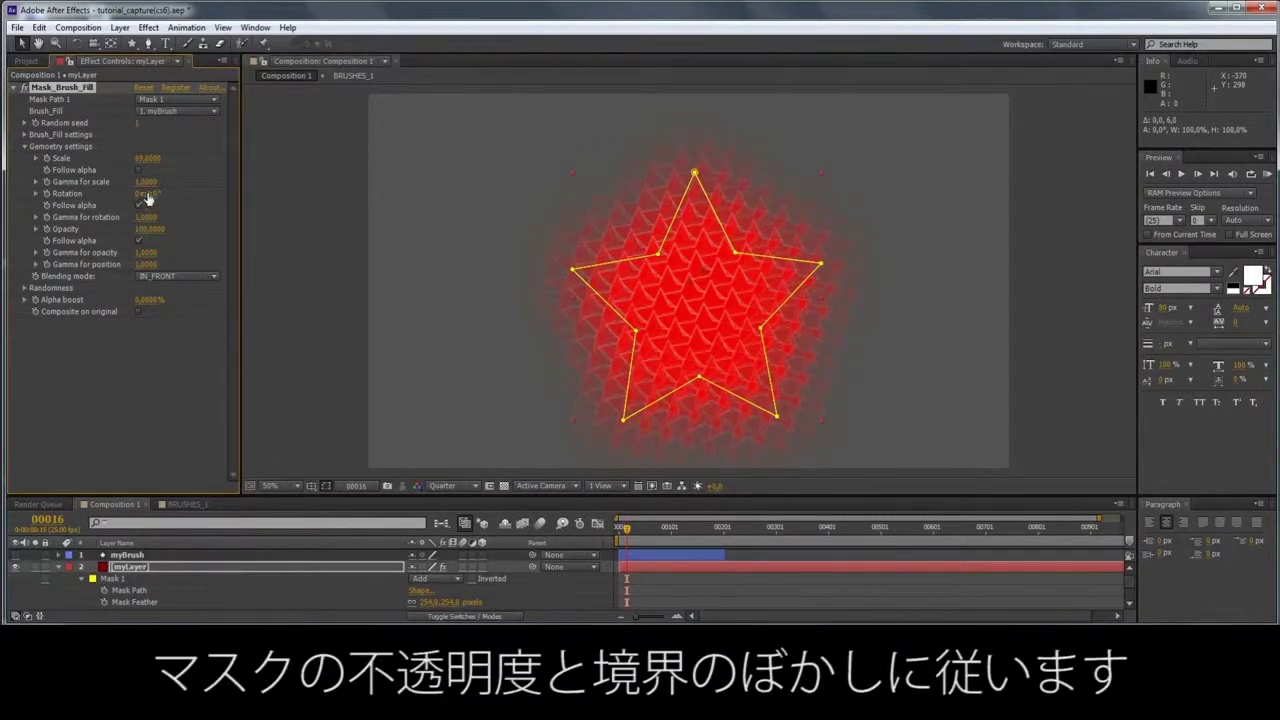
{"action": "key", "text": "Return"}
{"action": "left_click", "coordinate": [137, 172]}
{"action": "left_click_drag", "start_coordinate": [150, 185], "coordinate": [88, 200]}
{"action": "left_click_drag", "start_coordinate": [443, 602], "coordinate": [430, 603]}
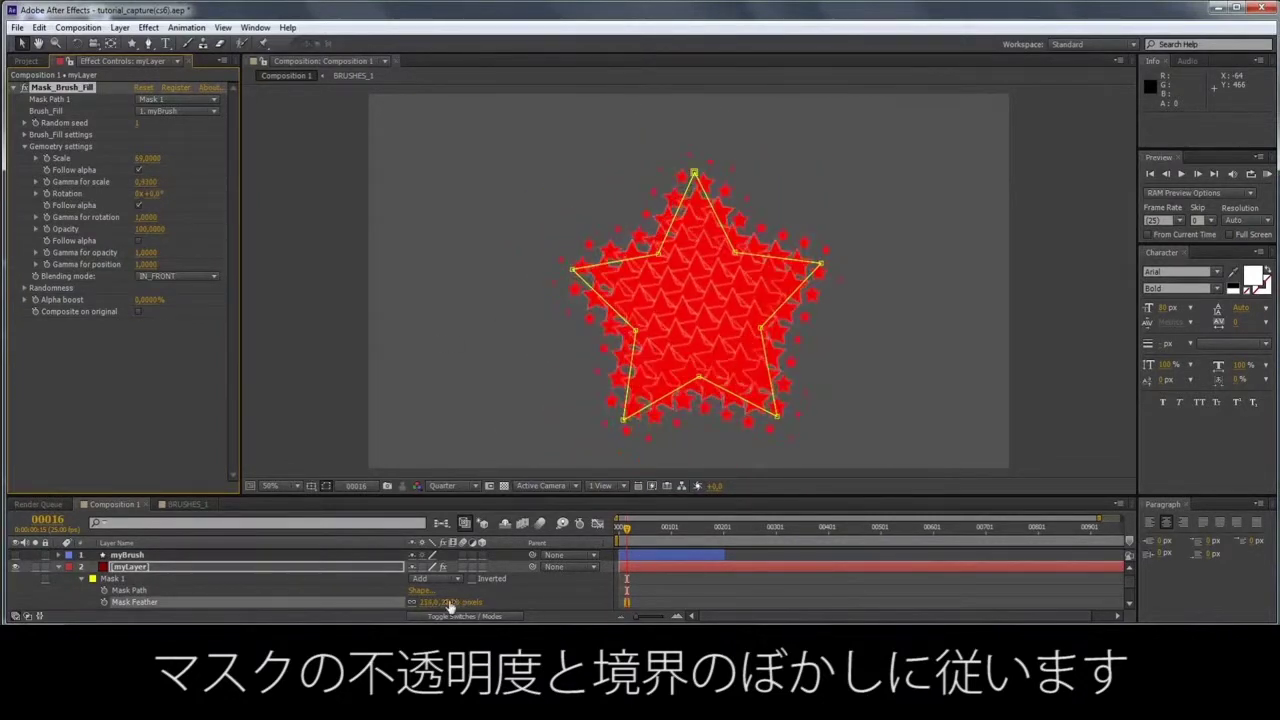
Step: Rotate the brush stars and make their rotation and opacity follow the mask alpha
{"action": "left_click_drag", "start_coordinate": [157, 218], "coordinate": [181, 205]}
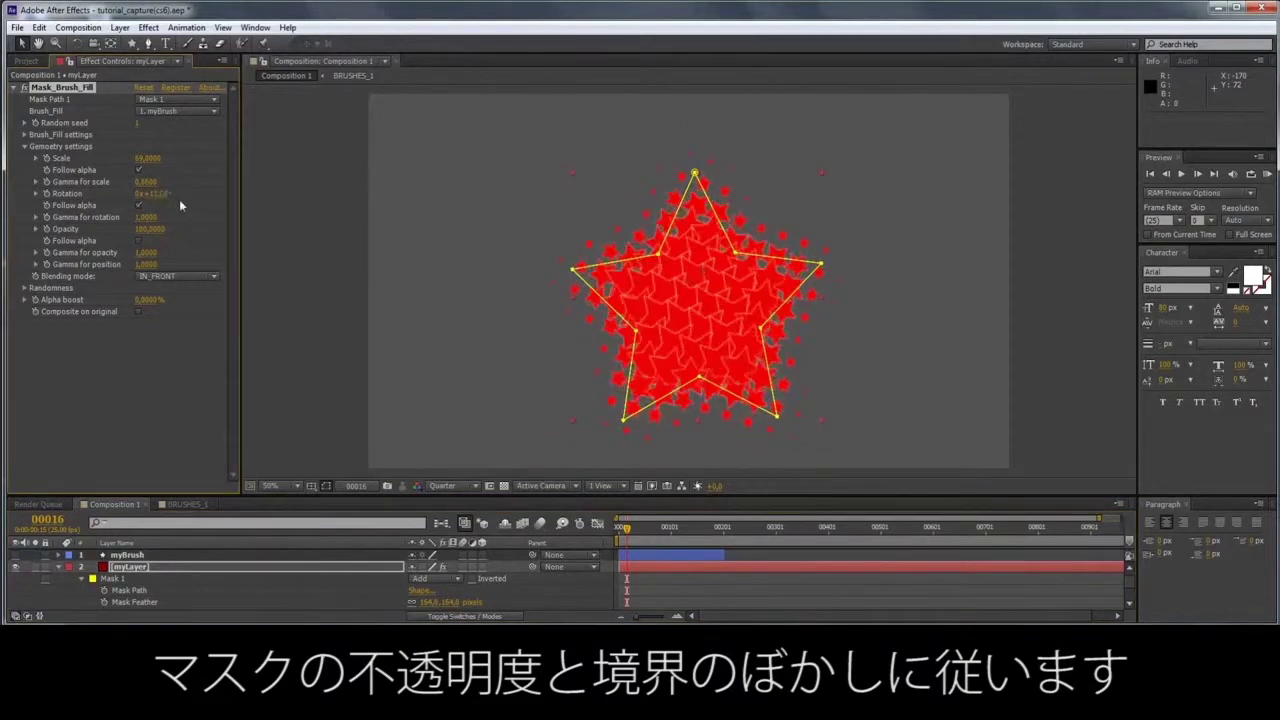
{"action": "left_click", "coordinate": [138, 206]}
{"action": "left_click", "coordinate": [139, 240]}
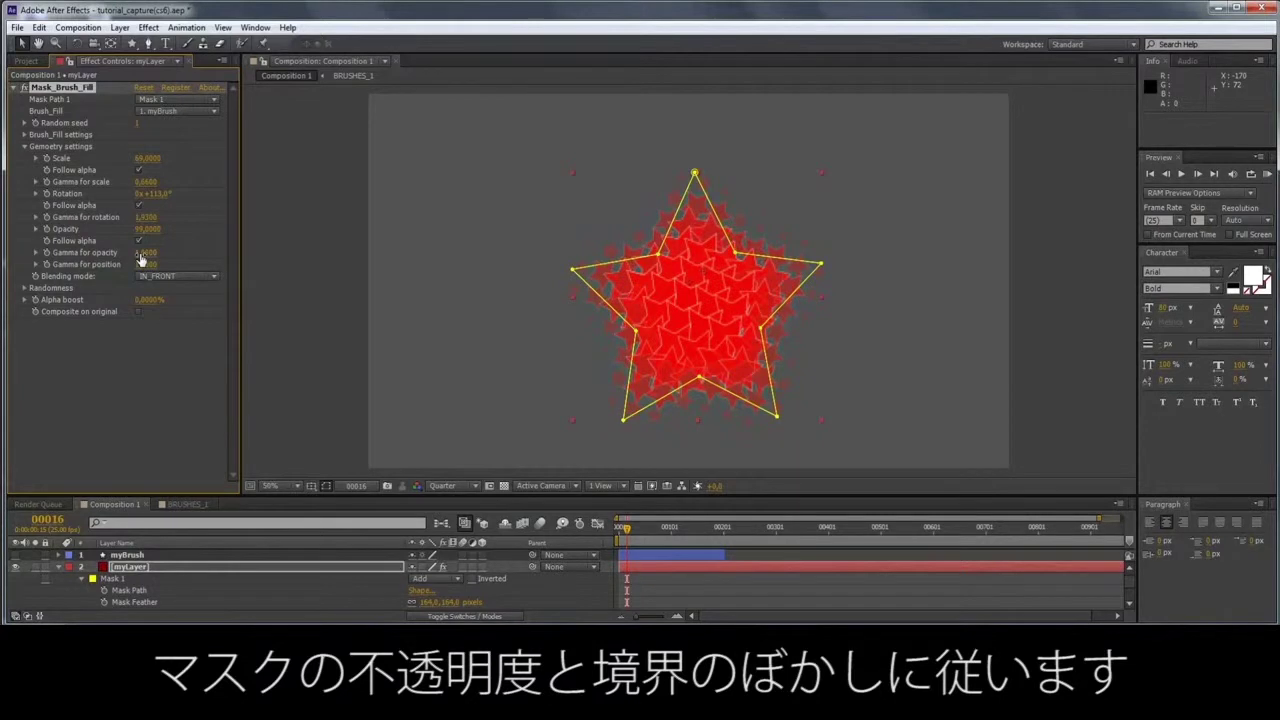
{"action": "left_click", "coordinate": [180, 276]}
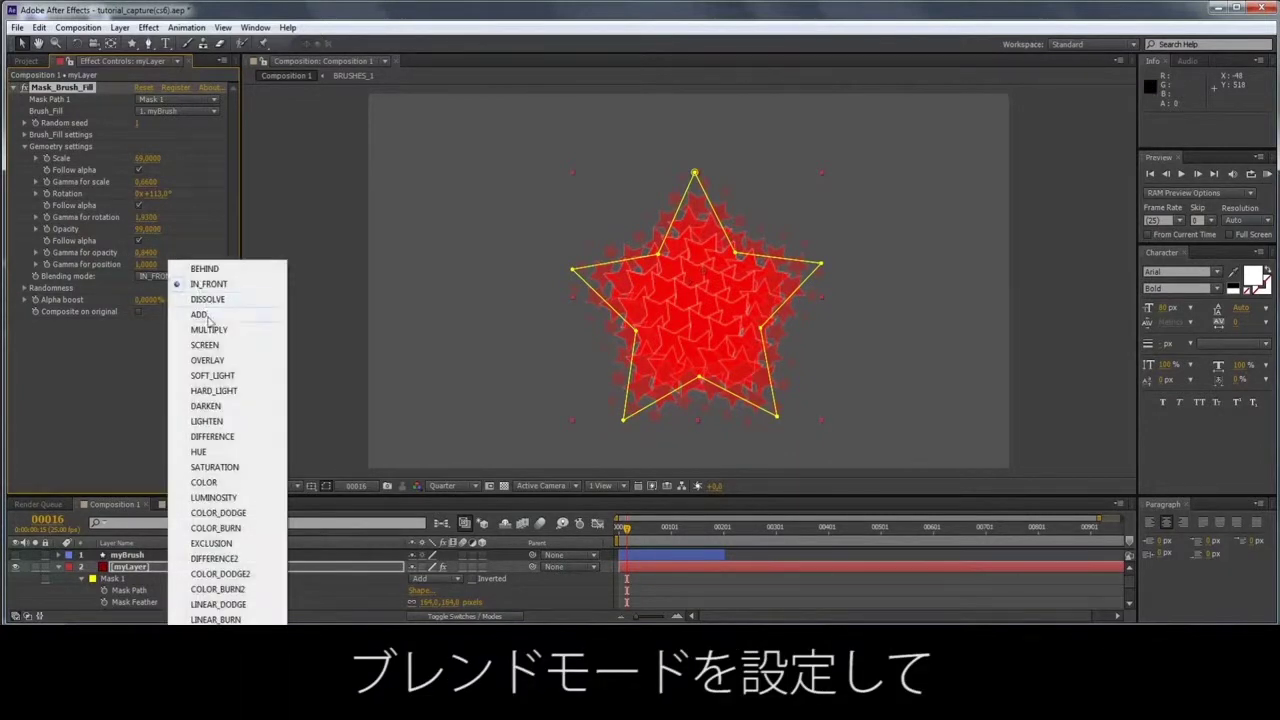
Step: Try ADD, MULTIPLY, OVERLAY and DIFFERENCE blending modes, then settle back on IN_FRONT
{"action": "left_click", "coordinate": [207, 315]}
{"action": "left_click", "coordinate": [178, 276]}
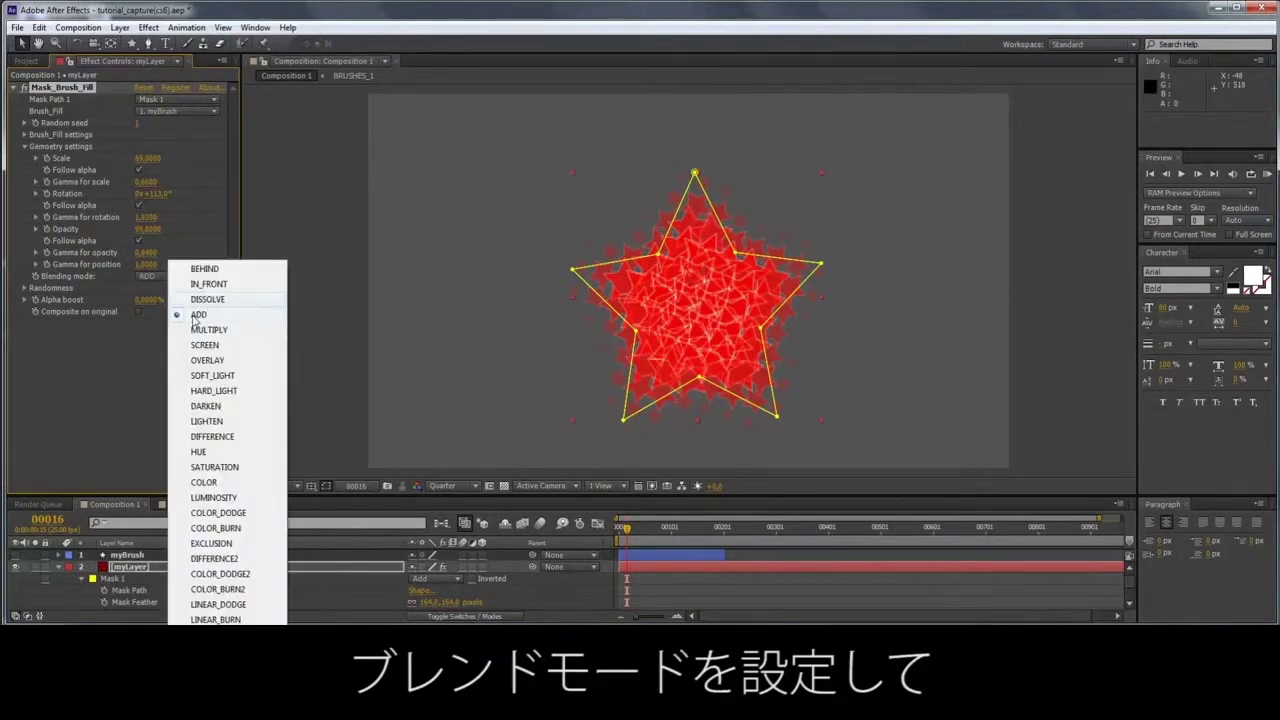
{"action": "left_click", "coordinate": [205, 329]}
{"action": "left_click", "coordinate": [178, 276]}
{"action": "left_click", "coordinate": [207, 360]}
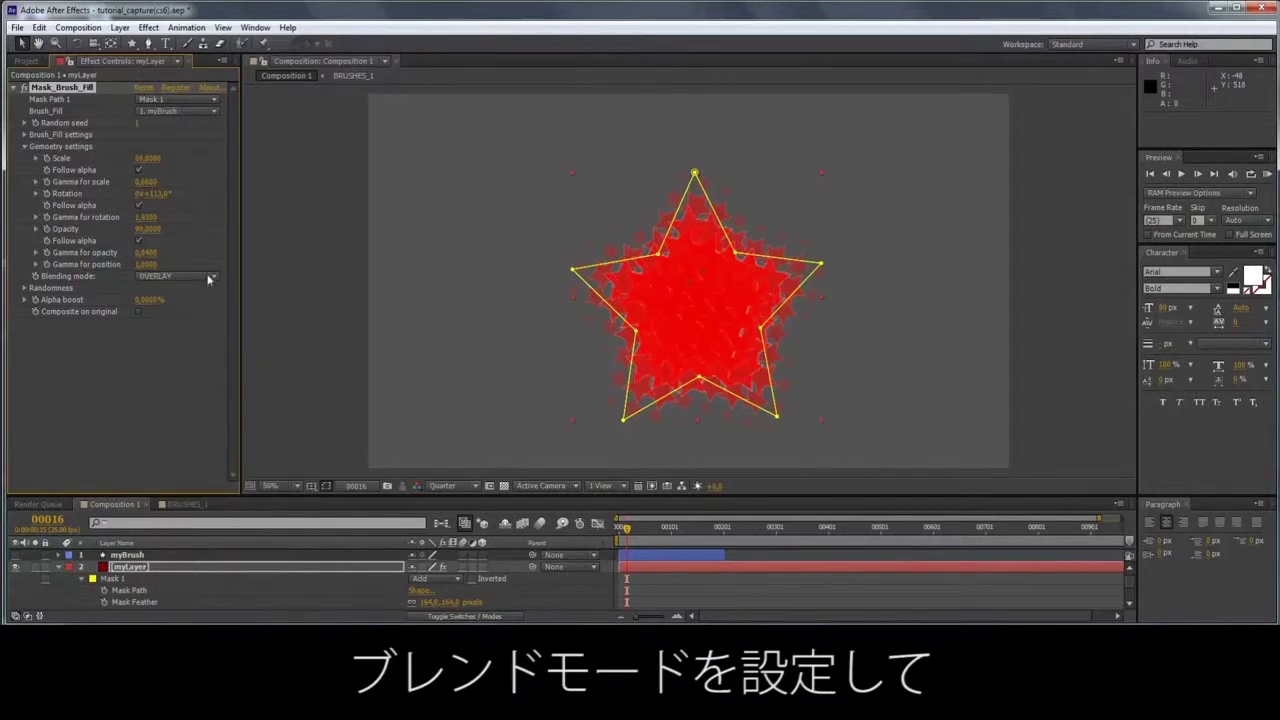
{"action": "left_click", "coordinate": [178, 276]}
{"action": "left_click", "coordinate": [227, 437]}
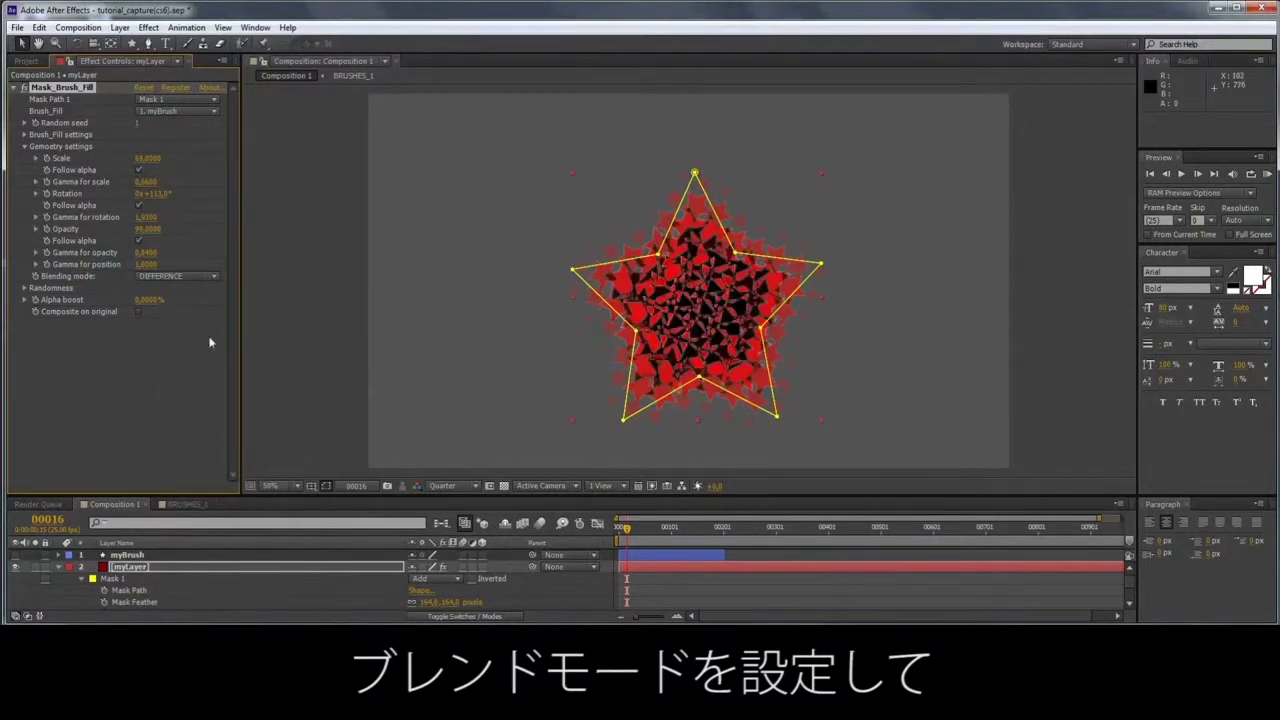
{"action": "left_click", "coordinate": [175, 277]}
{"action": "left_click", "coordinate": [205, 288]}
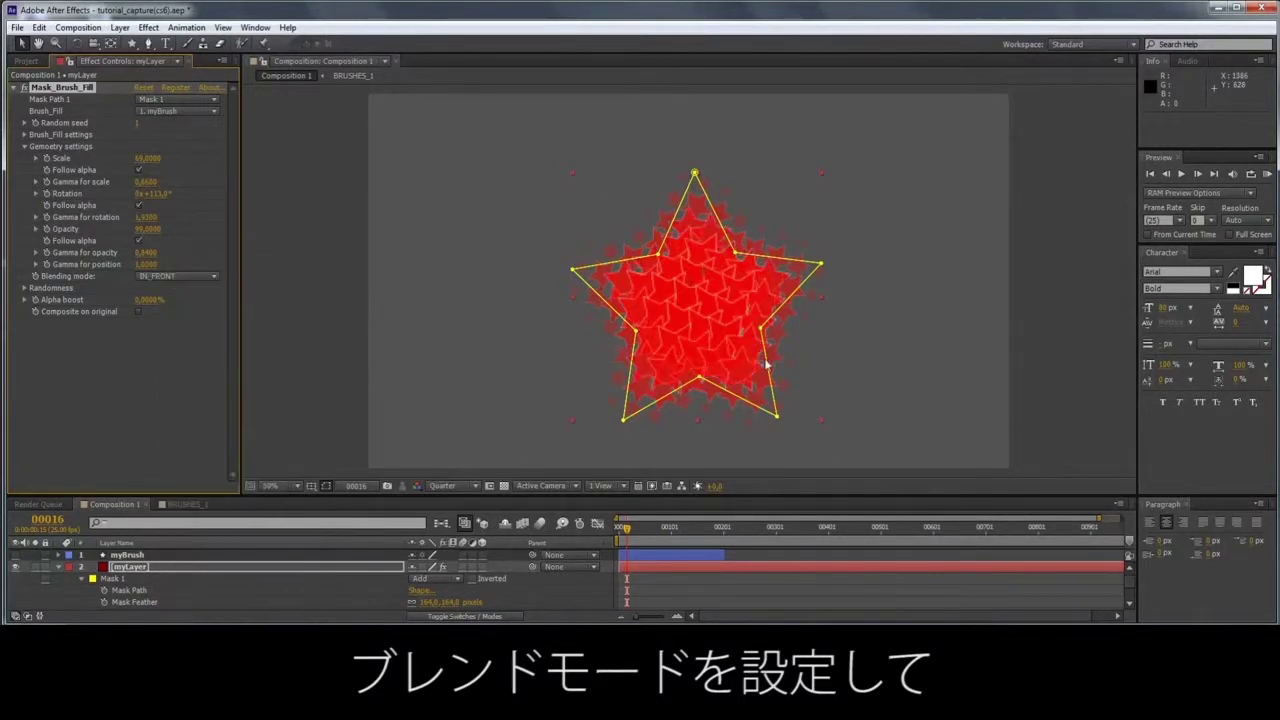
{"action": "left_click", "coordinate": [25, 288]}
Step: Set Position random to 24% following mask alpha, change the random seed, and enable Interpolate
{"action": "left_click_drag", "start_coordinate": [145, 300], "coordinate": [170, 300]}
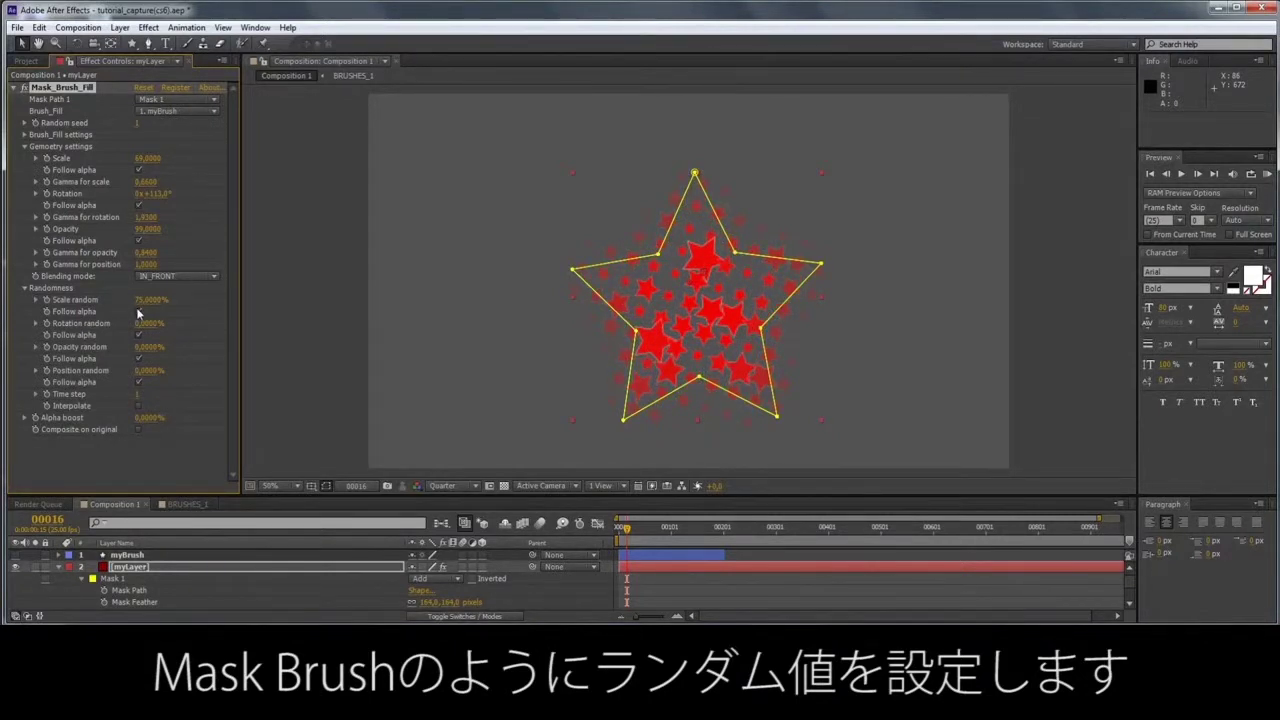
{"action": "key", "text": "ctrl+z"}
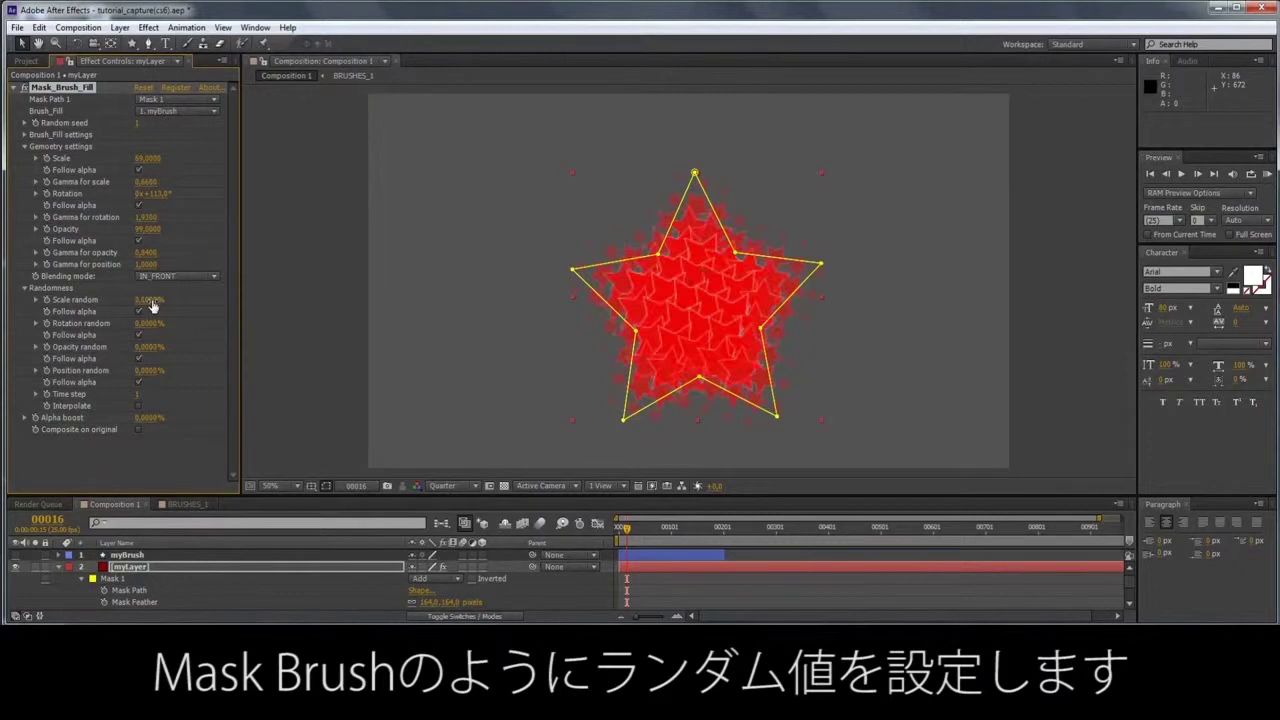
{"action": "left_click_drag", "start_coordinate": [143, 375], "coordinate": [160, 376]}
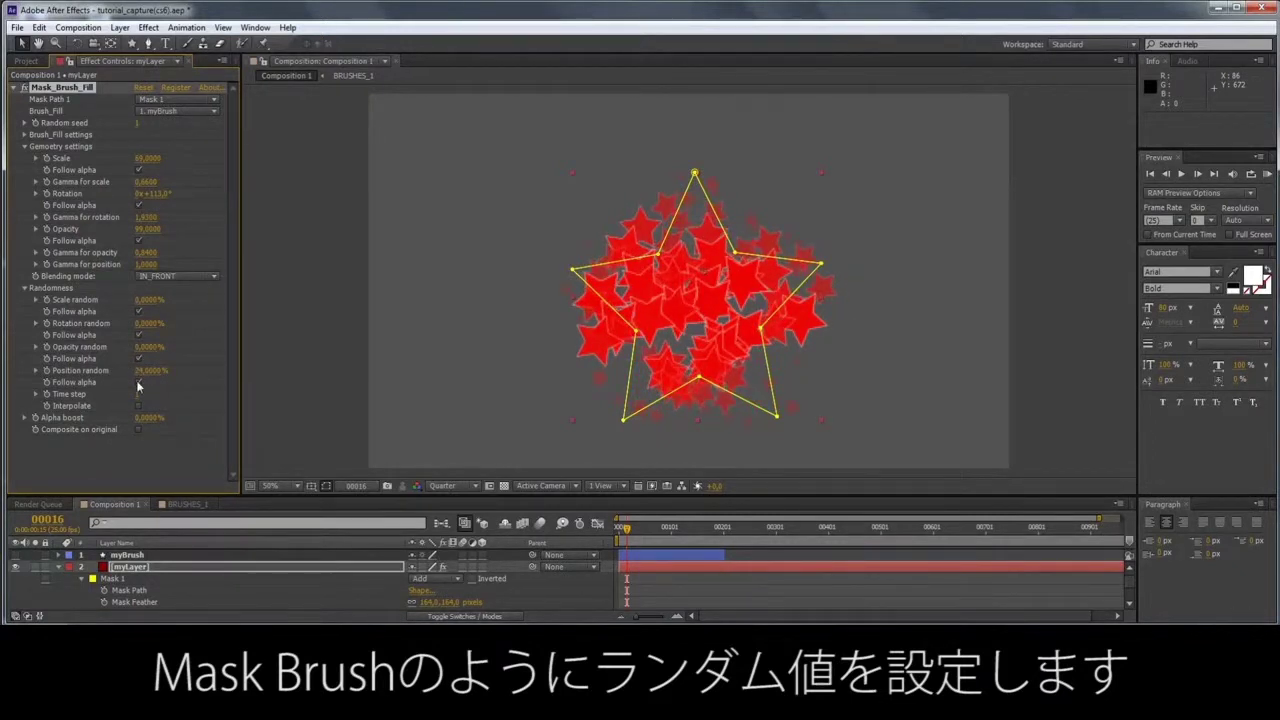
{"action": "left_click", "coordinate": [138, 382]}
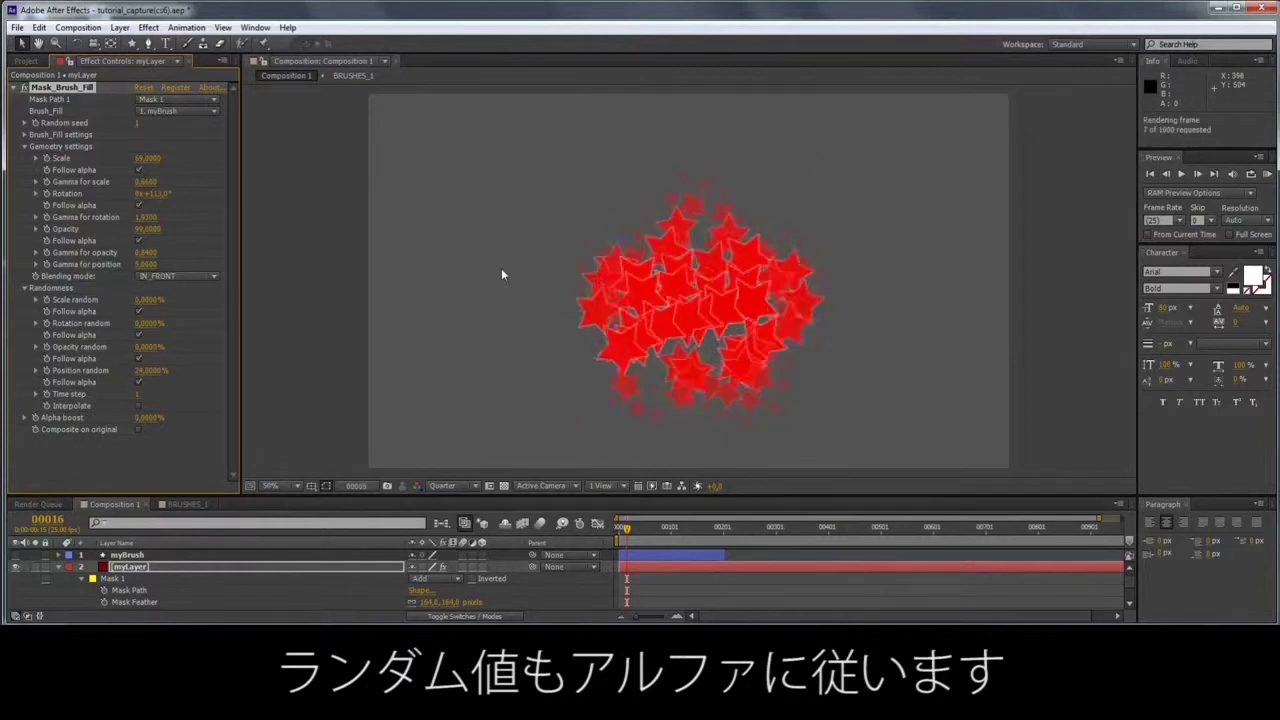
{"action": "left_click_drag", "start_coordinate": [137, 123], "coordinate": [150, 127]}
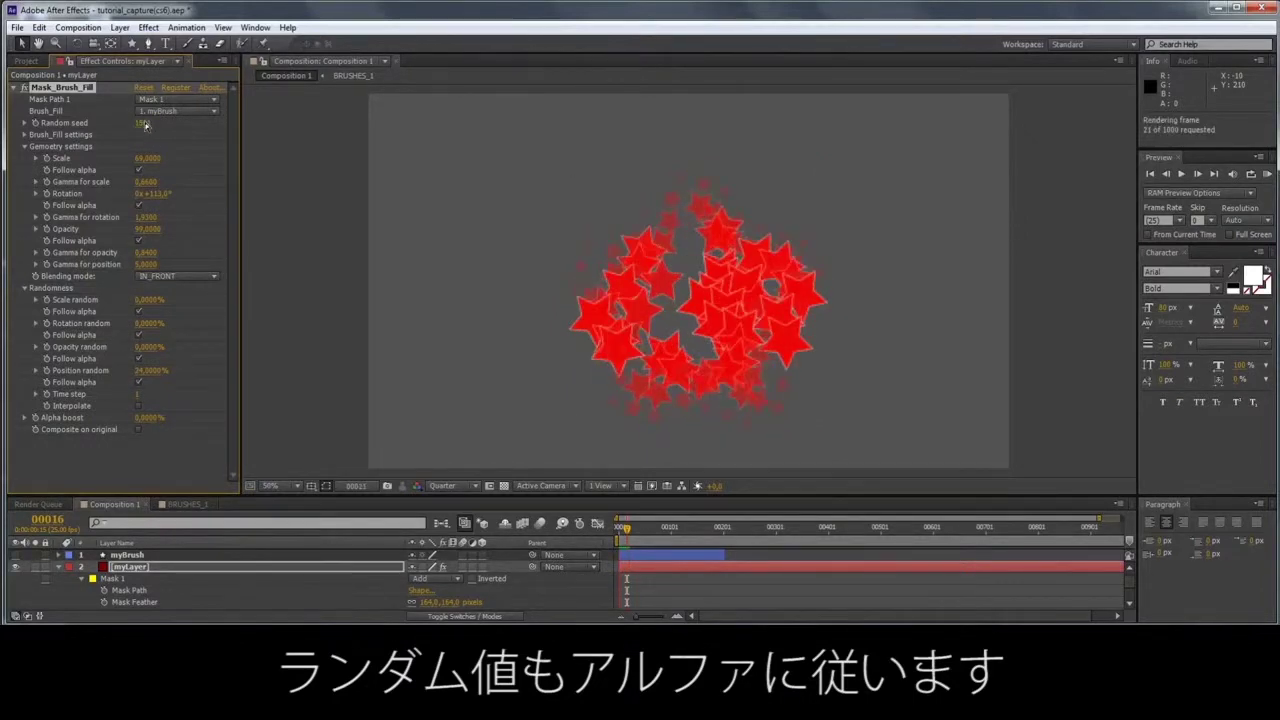
{"action": "left_click", "coordinate": [139, 406]}
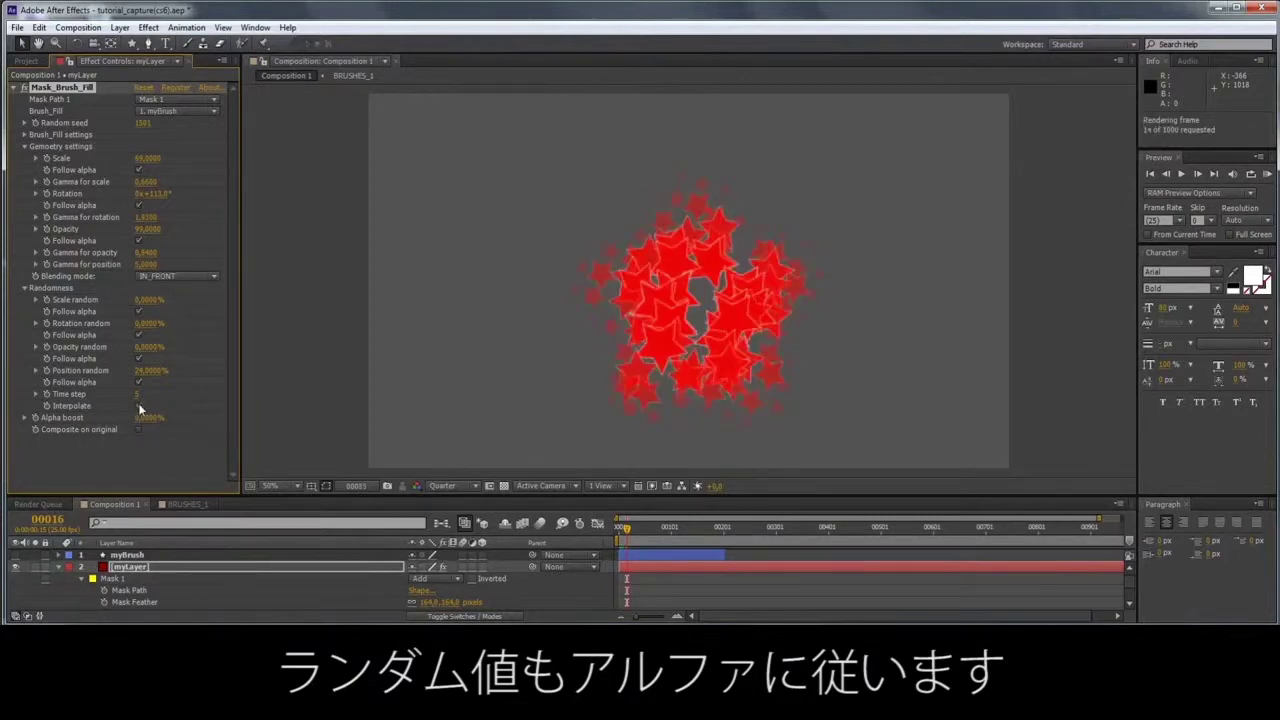
{"action": "left_click", "coordinate": [27, 138]}
Step: Drag the star mask's feather points outward on the right and inward on the left
{"action": "key", "text": "g"}
{"action": "mouse_move", "coordinate": [822, 262]}
{"action": "left_mouse_down"}
{"action": "mouse_move", "coordinate": [868, 240]}
{"action": "mouse_move", "coordinate": [846, 253]}
{"action": "left_mouse_up"}
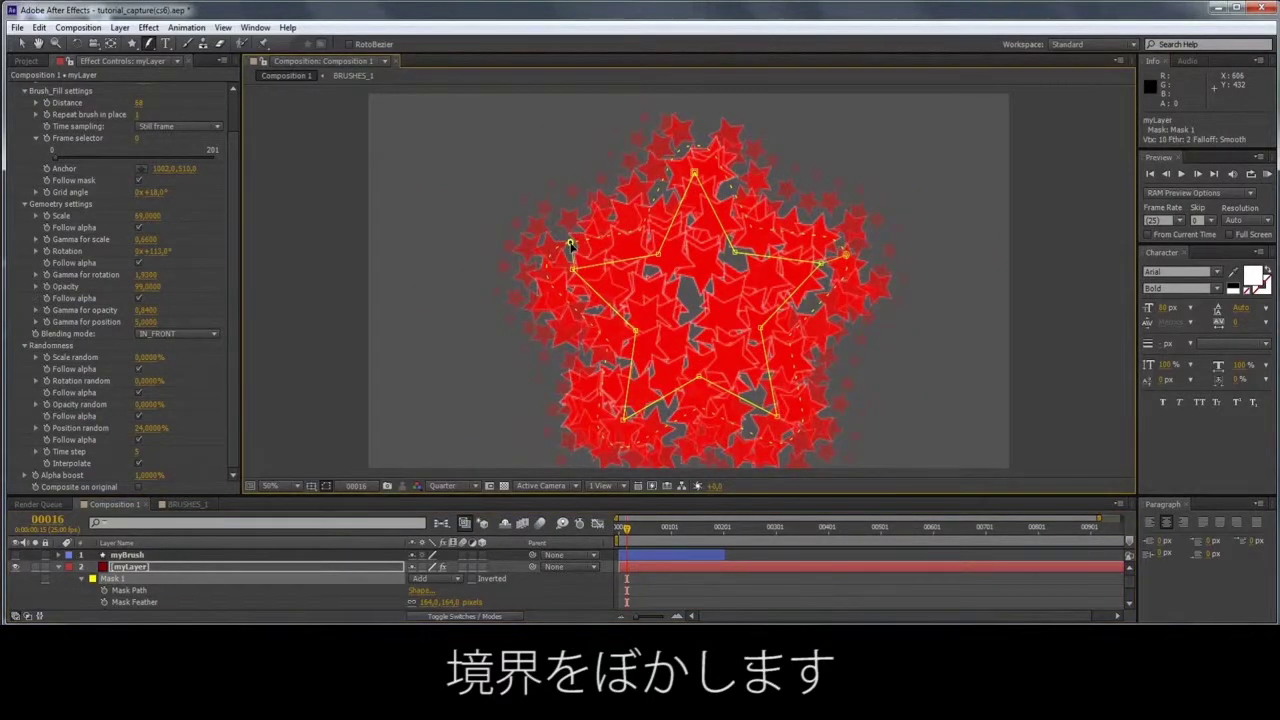
{"action": "left_click_drag", "start_coordinate": [570, 243], "coordinate": [612, 257]}
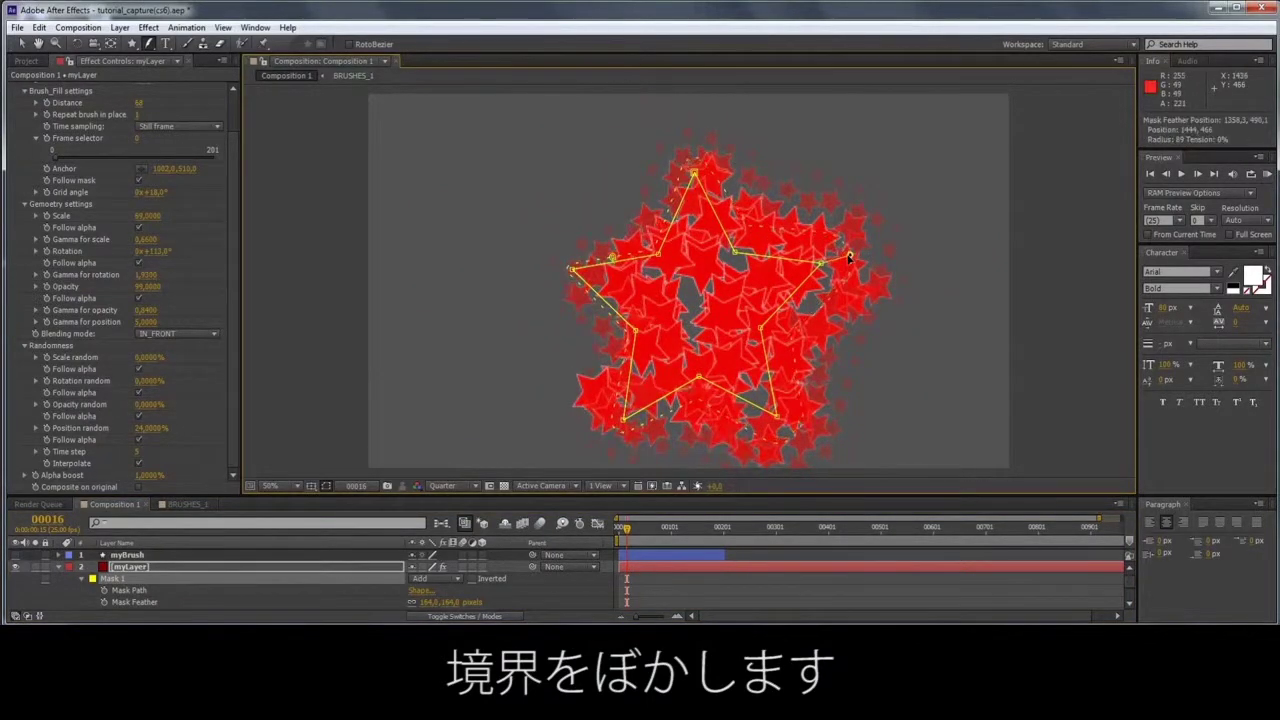
{"action": "left_click_drag", "start_coordinate": [848, 258], "coordinate": [874, 254]}
{"action": "key", "text": "comma"}
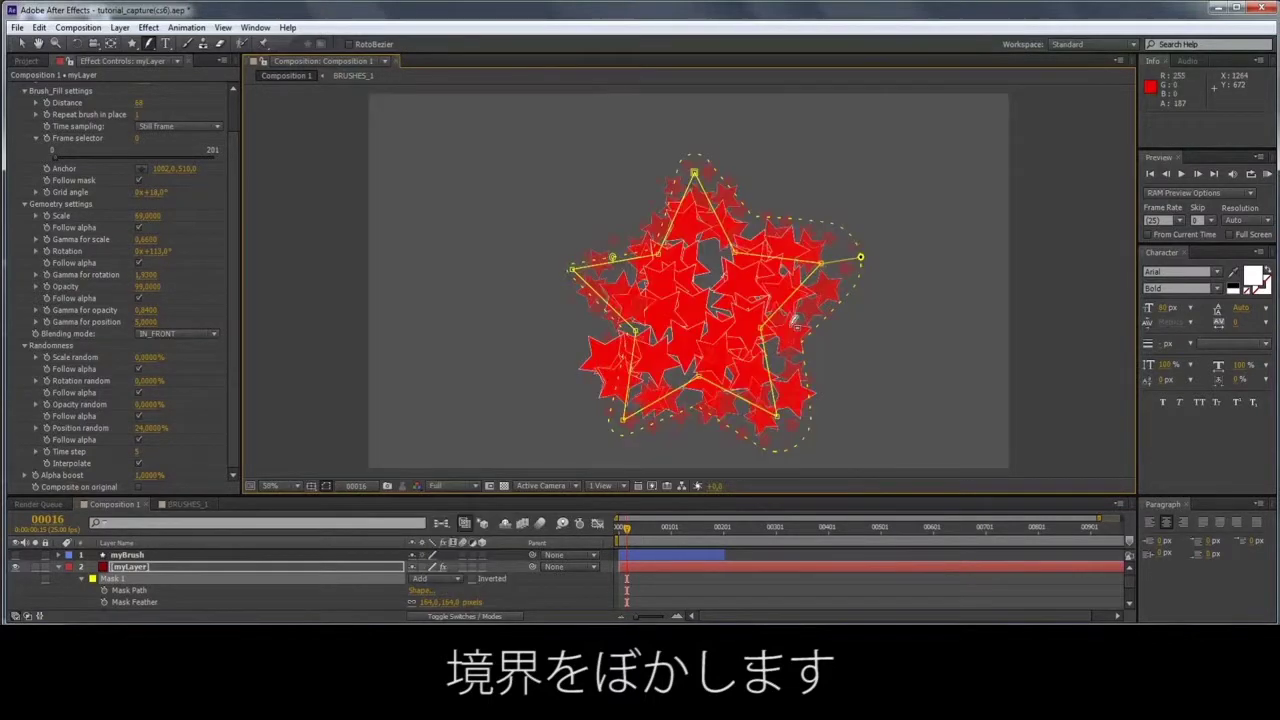
{"action": "left_click_drag", "start_coordinate": [861, 260], "coordinate": [872, 260]}
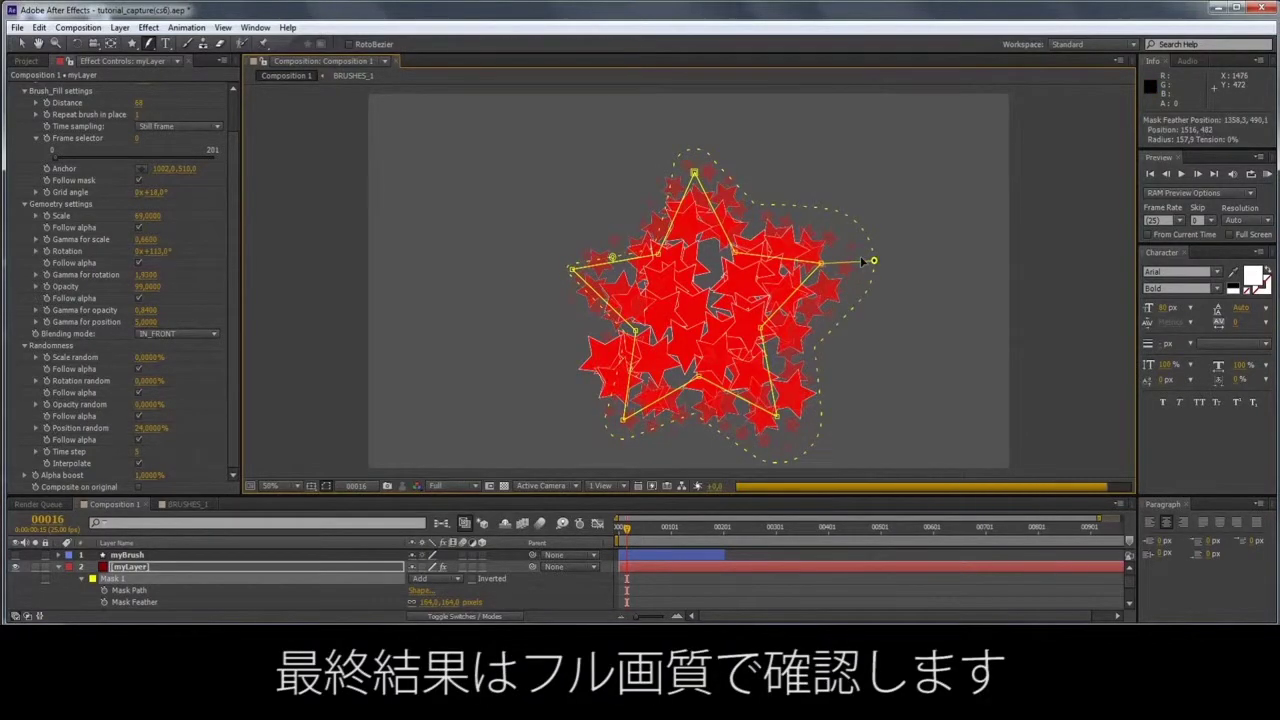
Step: Set preview resolution to Full and move the star mask left and up
{"action": "left_click", "coordinate": [450, 485]}
{"action": "left_click", "coordinate": [463, 525]}
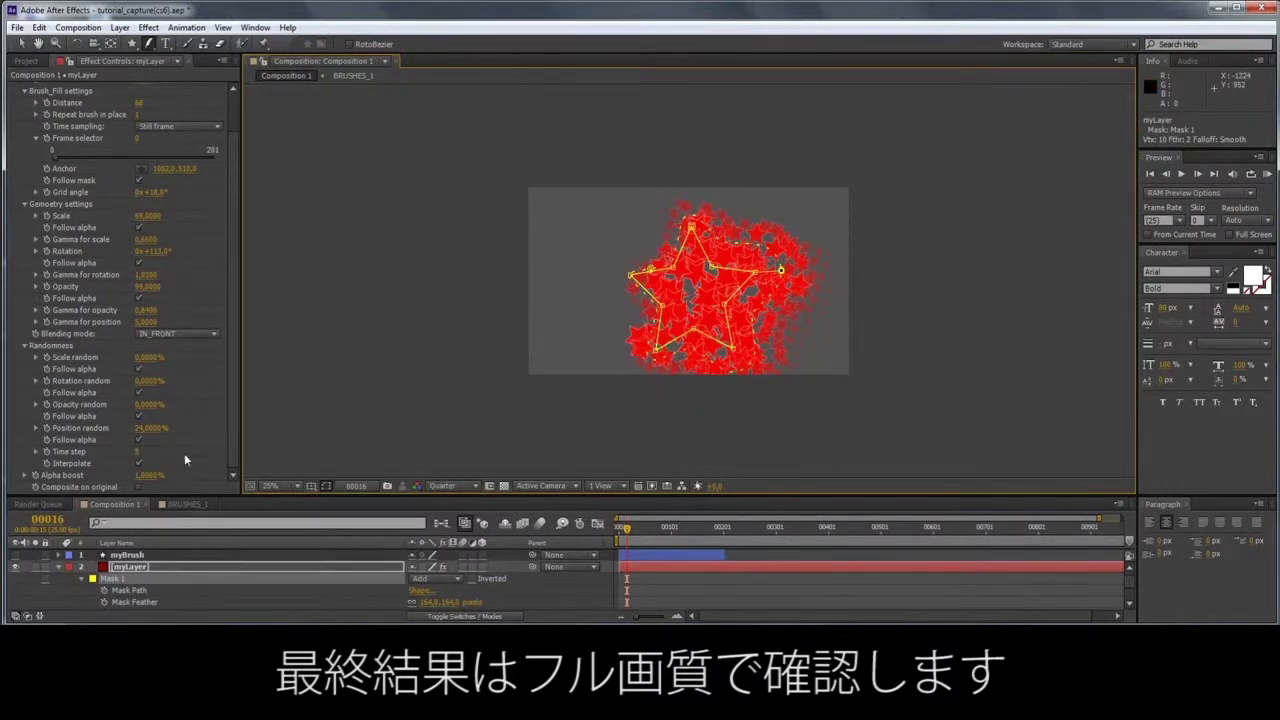
{"action": "key", "text": "v"}
{"action": "double_click", "coordinate": [742, 328]}
{"action": "left_click_drag", "start_coordinate": [742, 328], "coordinate": [708, 318]}
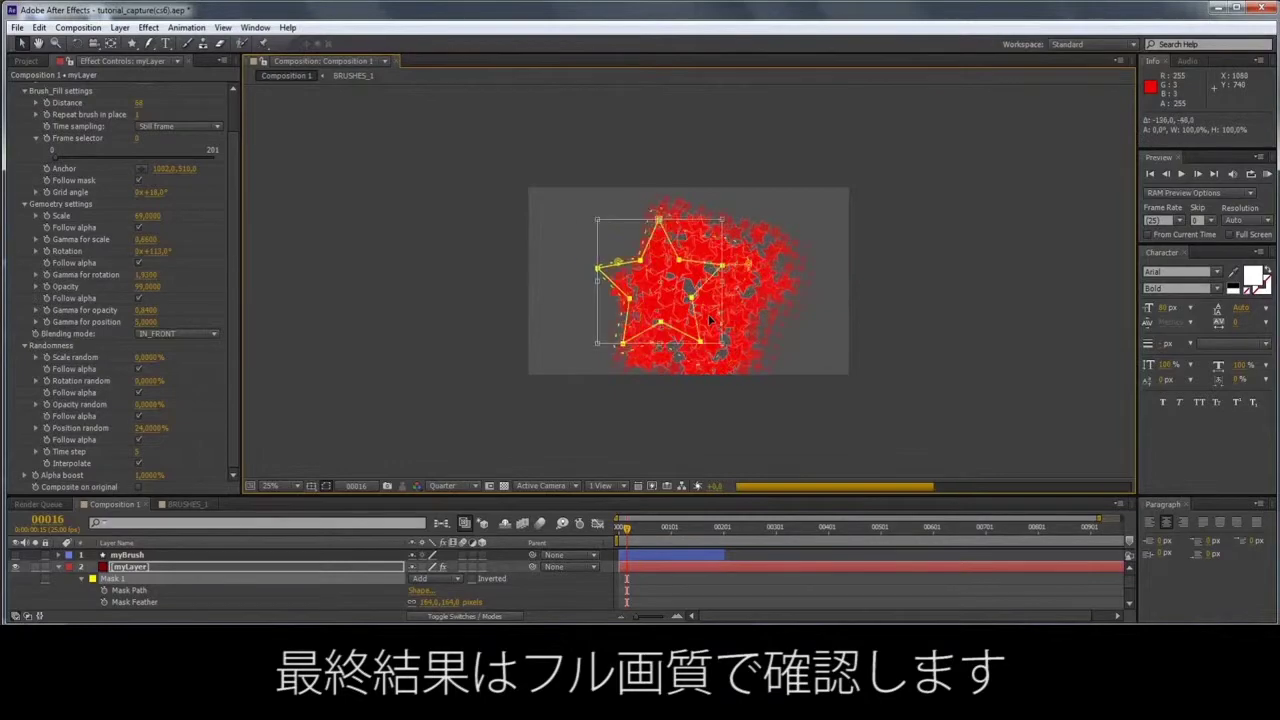